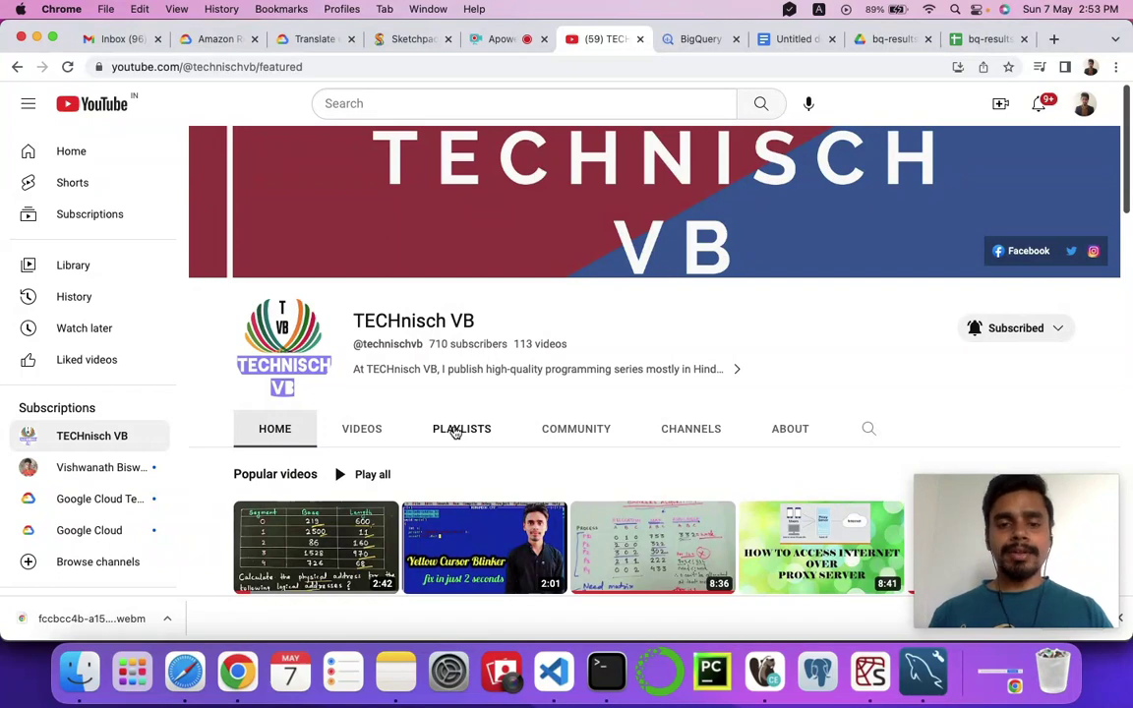
# Browse the created playlists of the TECHnisch VB channel, including the GCP Services in Hindi playlist.
pyautogui.click(455, 433)
pyautogui.scroll(-3, 571, 348)
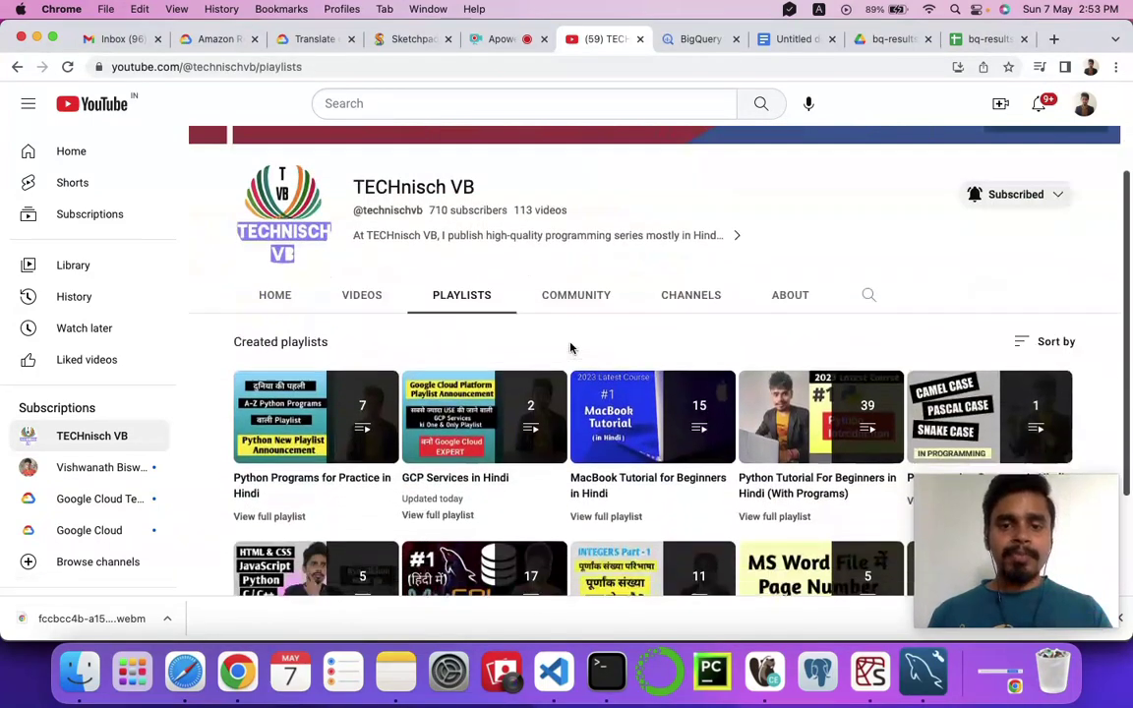
pyautogui.scroll(-1, 508, 479)
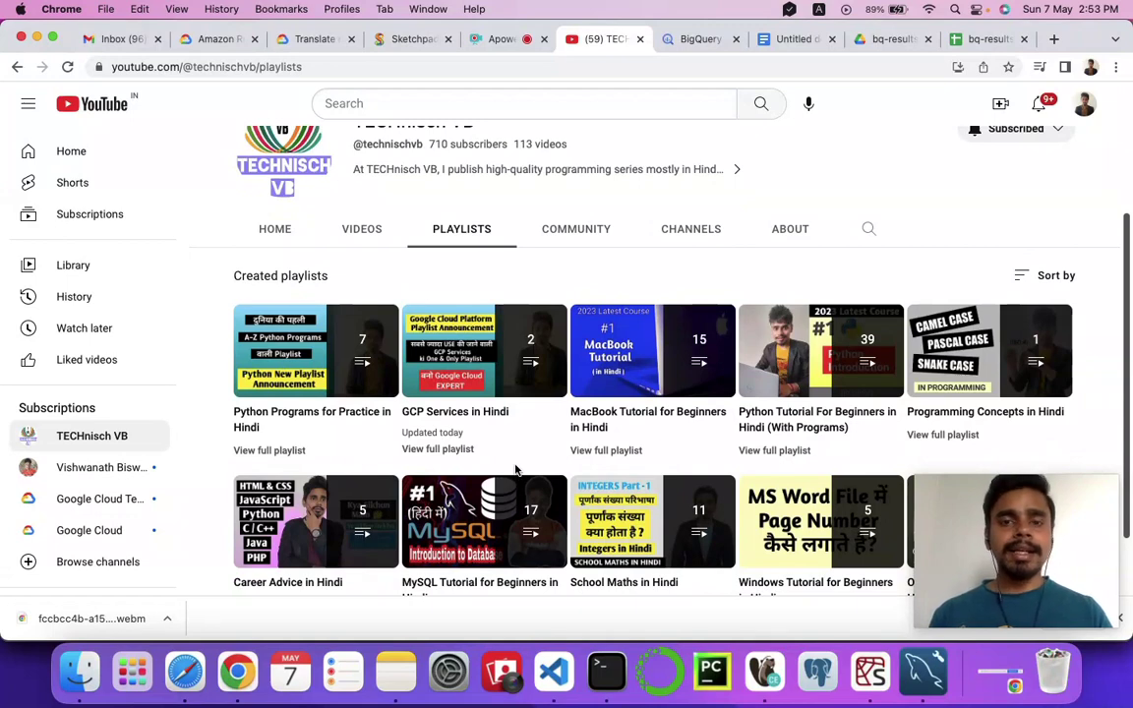
pyautogui.scroll(-2, 497, 531)
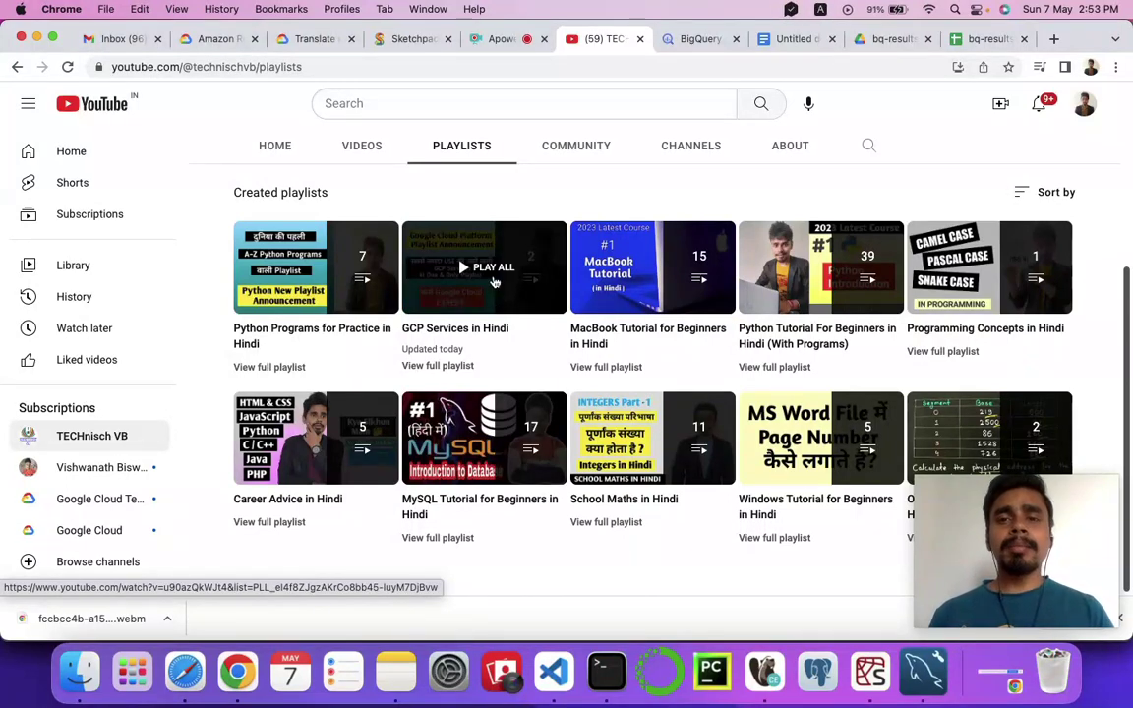
# Switch to BigQuery and open the product table of the vishwa dataset to show its schema.
pyautogui.click(697, 41)
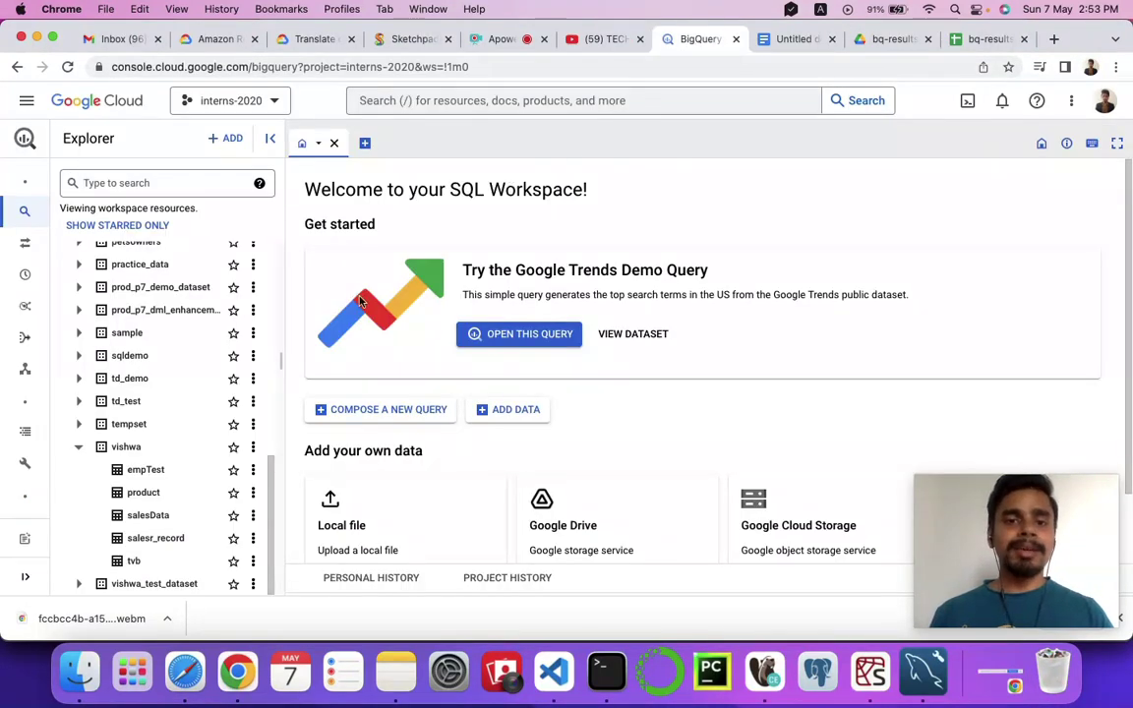
pyautogui.click(145, 494)
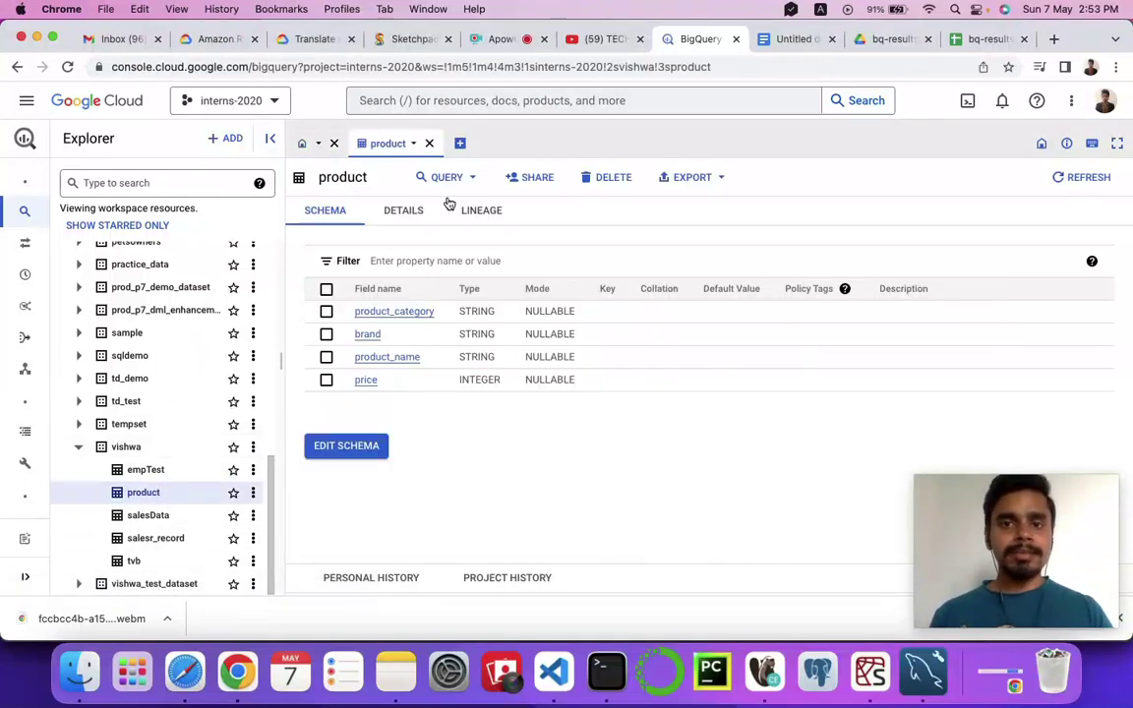
pyautogui.click(594, 40)
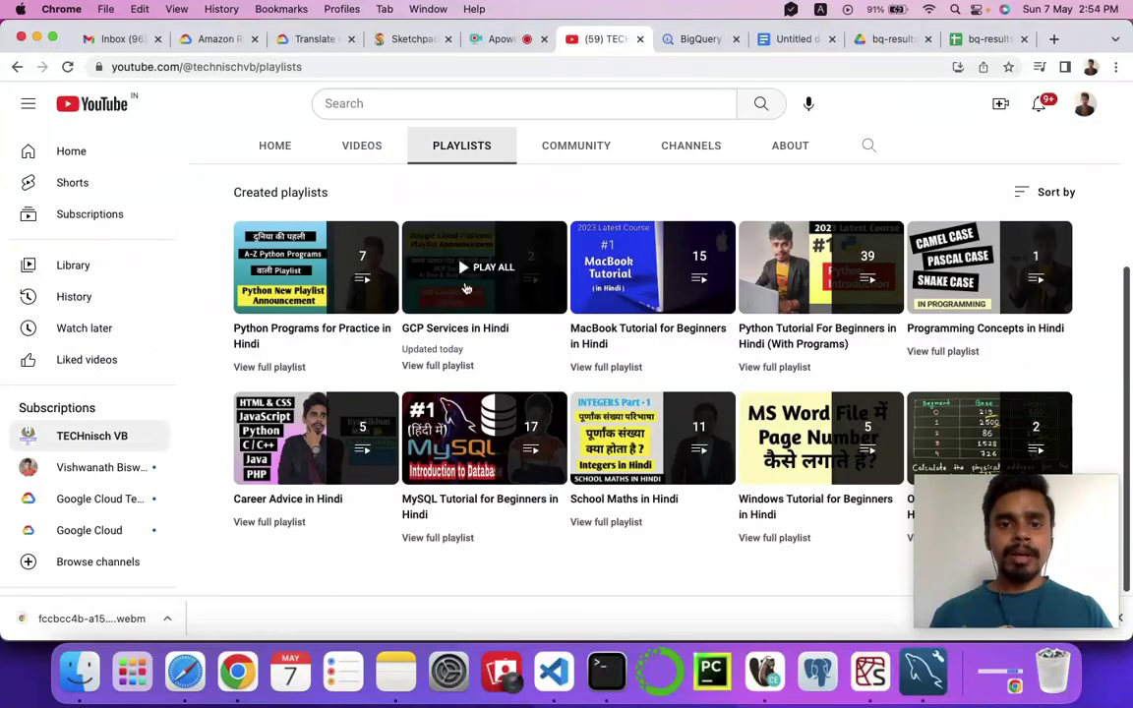
pyautogui.click(687, 41)
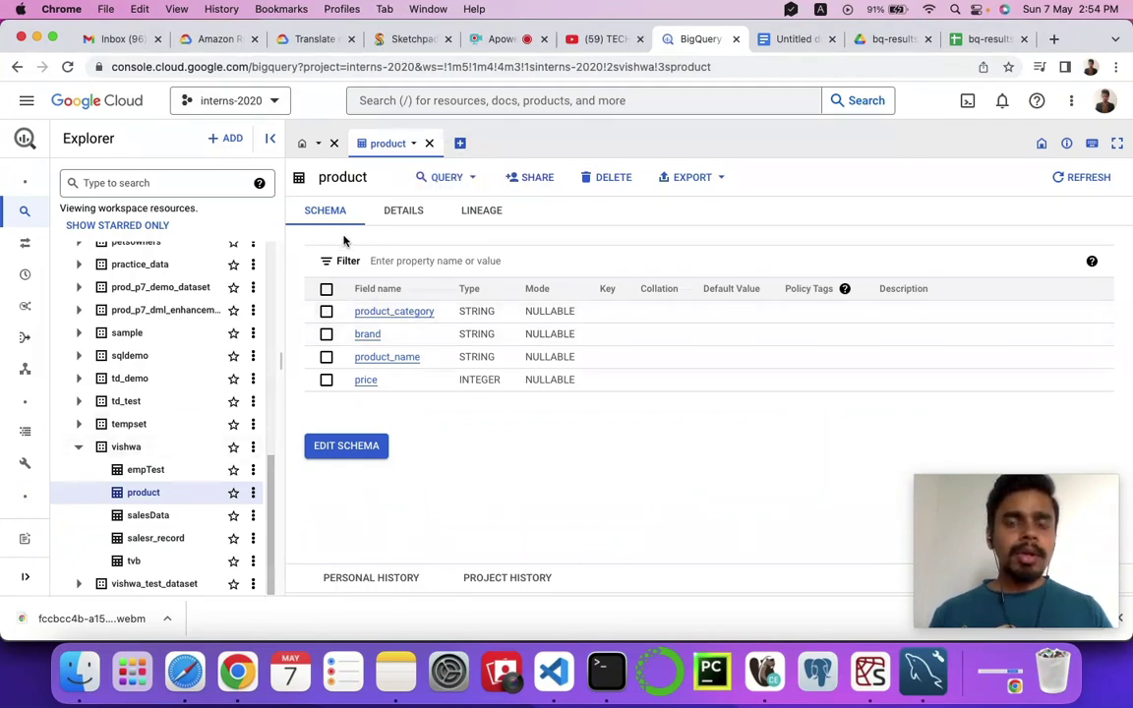
# Open a prefilled query on the product table in a new tab and return to the table's schema.
pyautogui.click(473, 181)
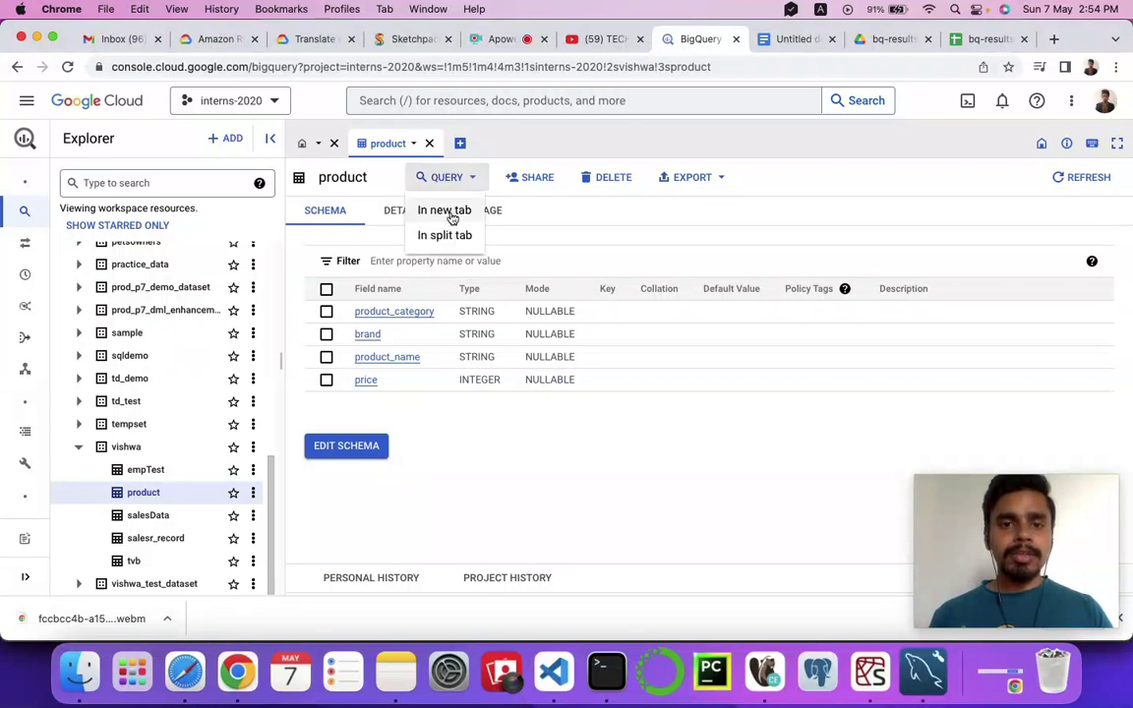
pyautogui.click(446, 214)
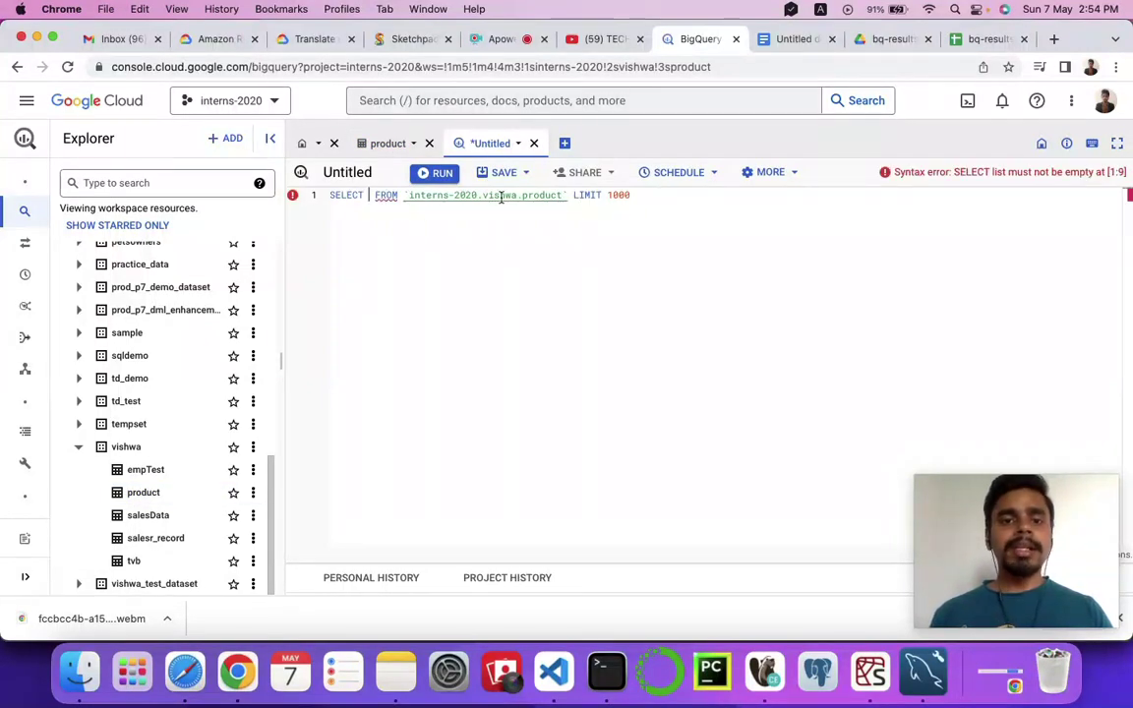
pyautogui.click(382, 148)
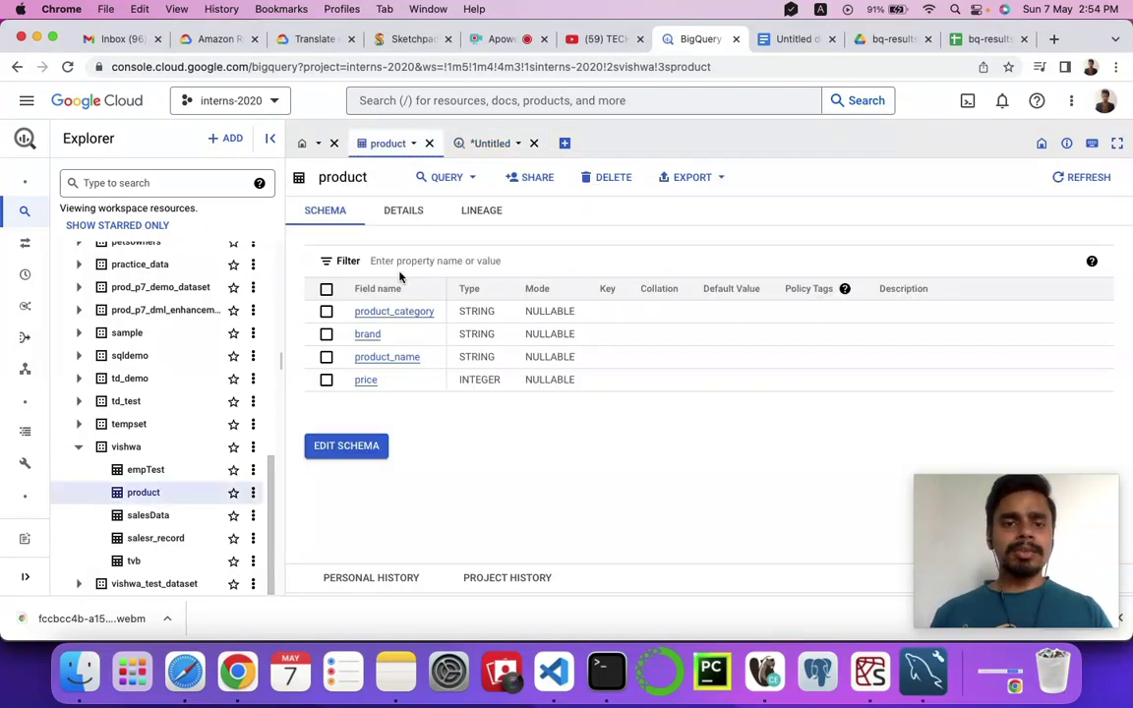
# Write the query "select * from `interns-2020.vishwa.product` limit 10;" in a new blank query.
pyautogui.click(566, 146)
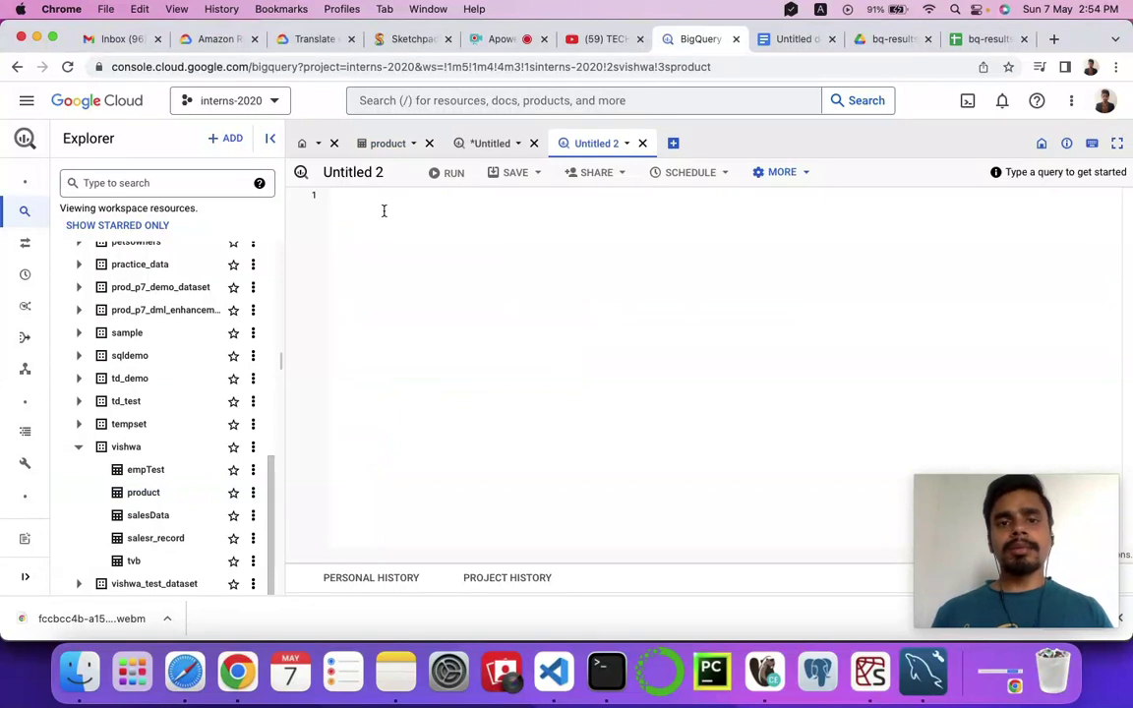
pyautogui.write('select * from ')
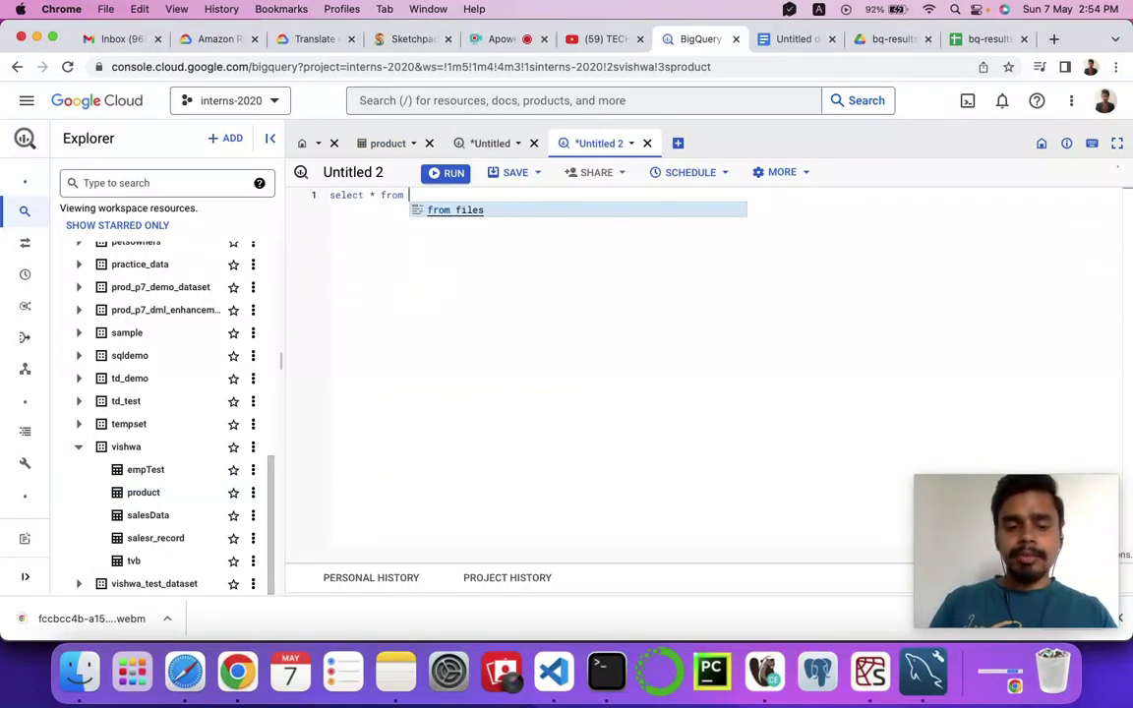
pyautogui.write('`')
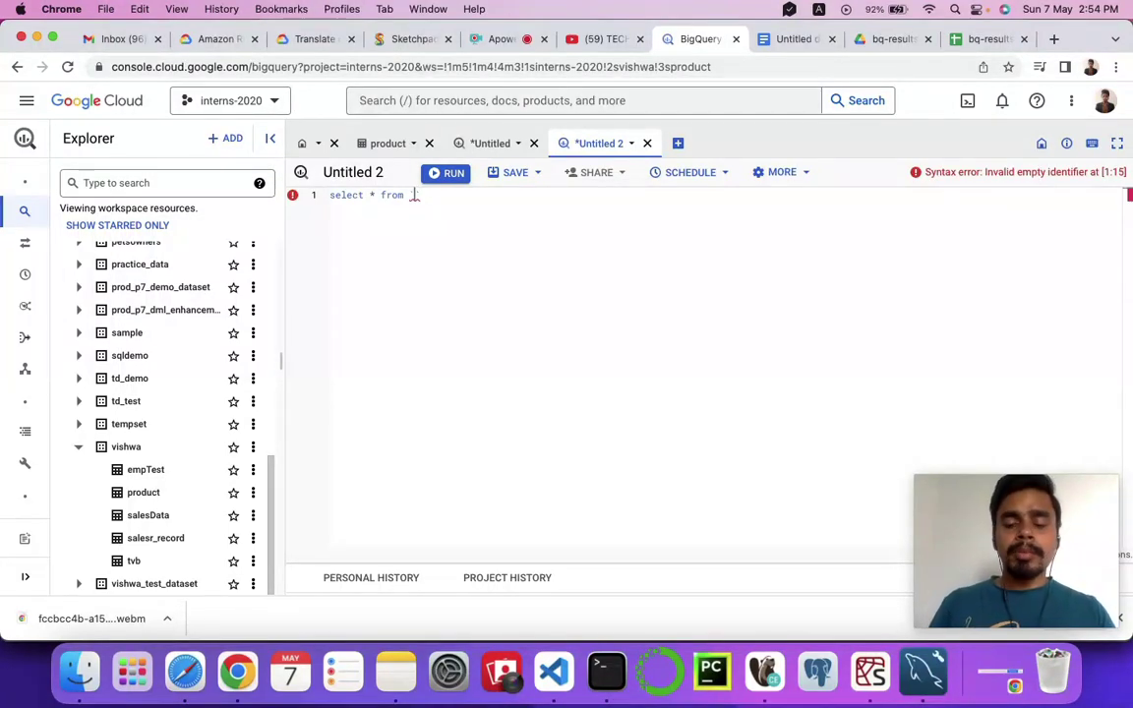
pyautogui.write('interns-2020.')
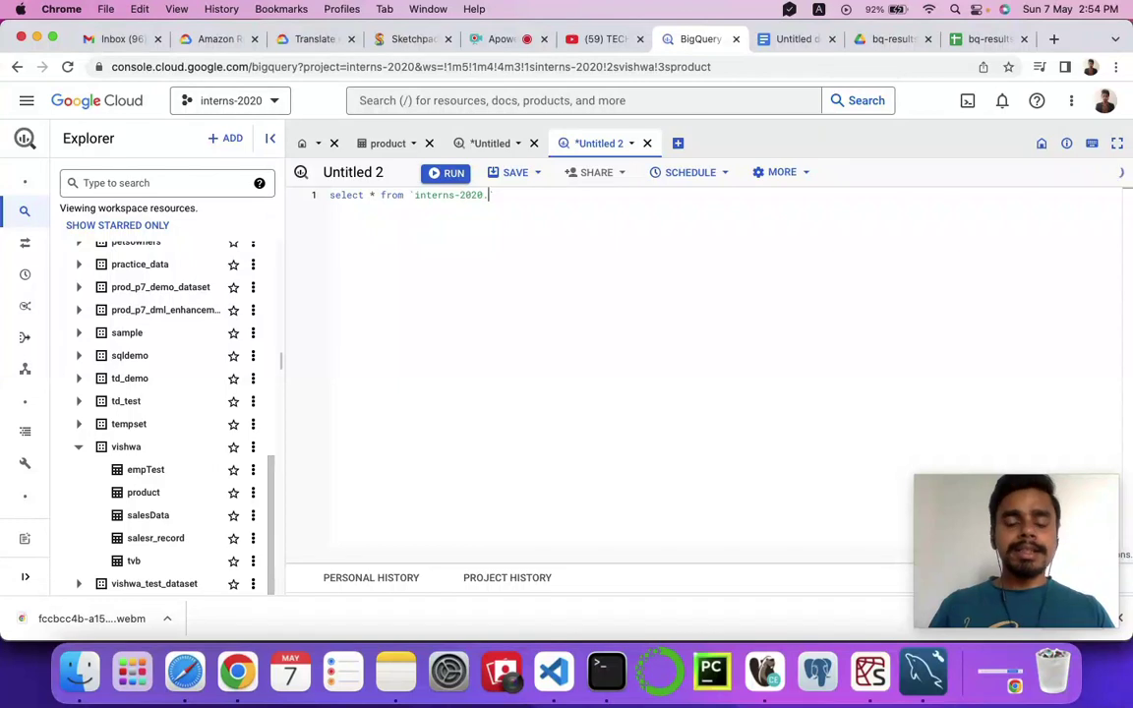
pyautogui.write('vishwa')
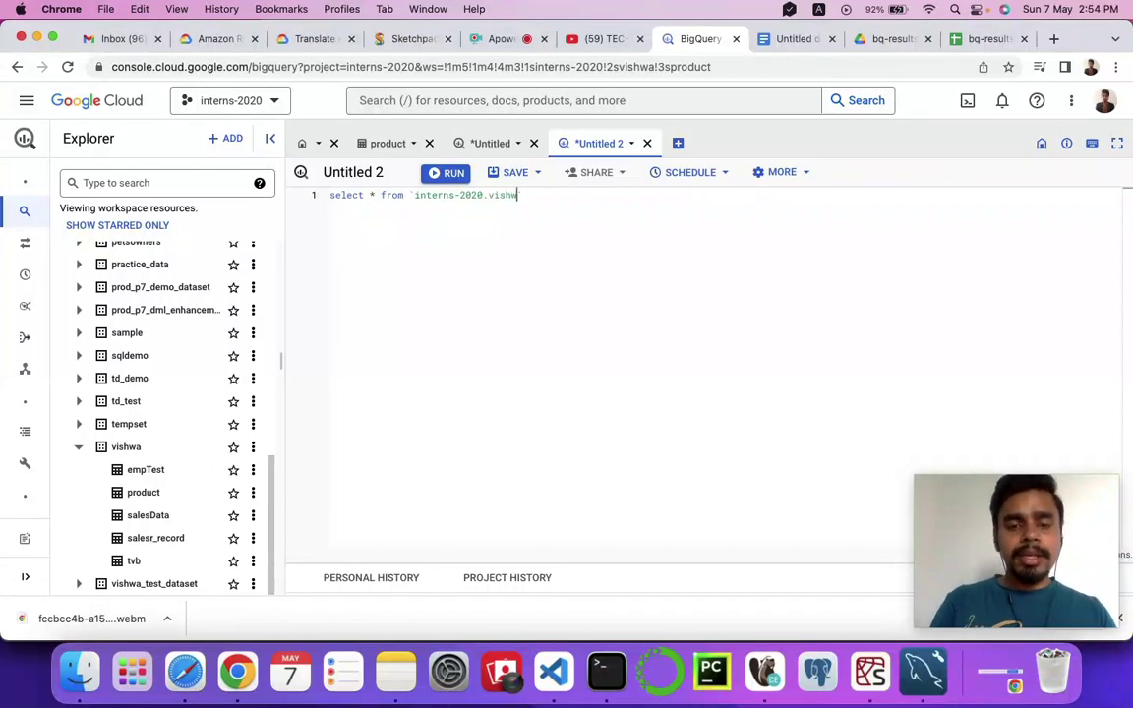
pyautogui.write('.')
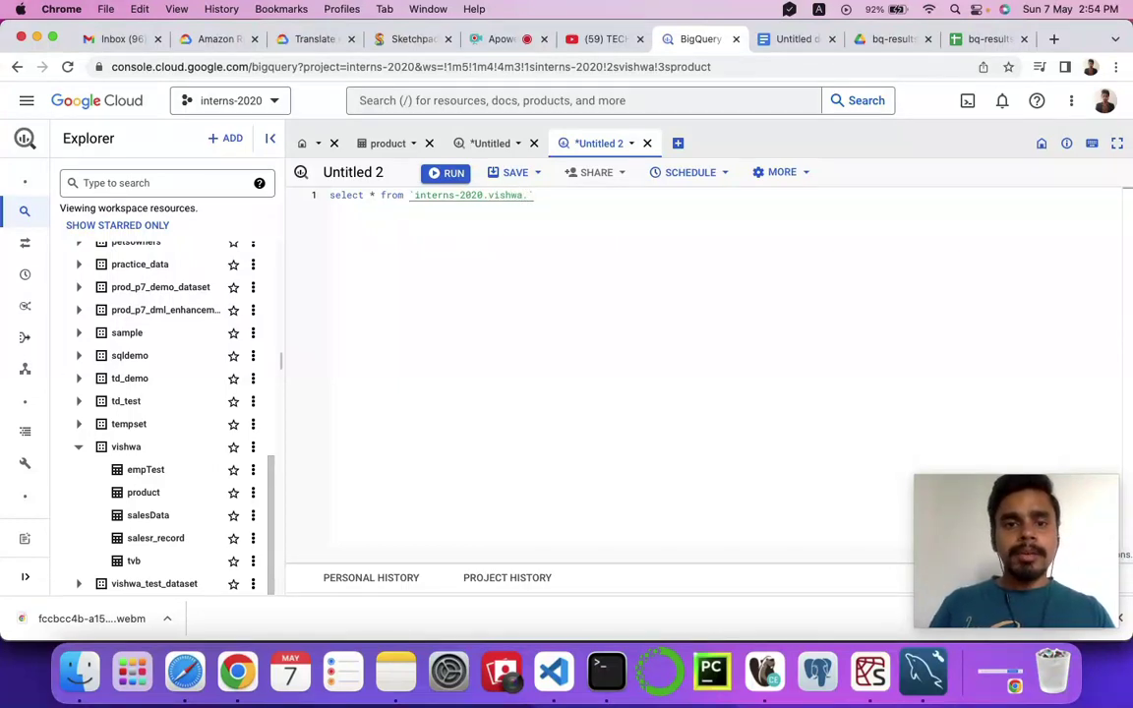
pyautogui.write('product')
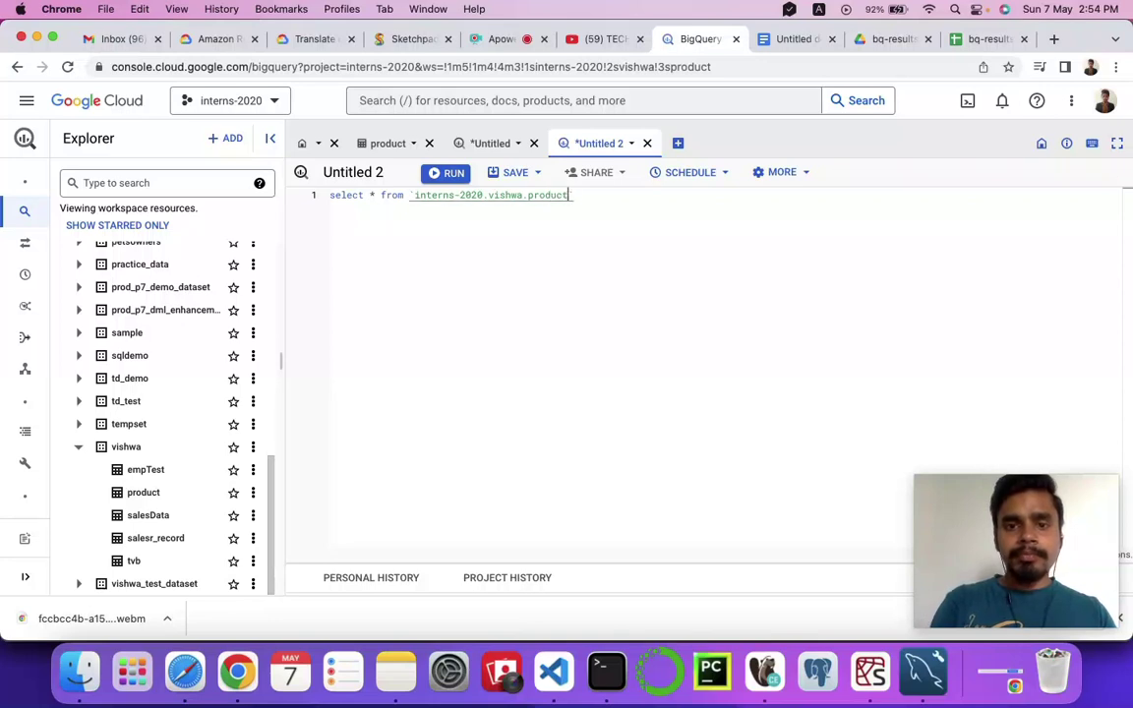
pyautogui.write('` limit 10')
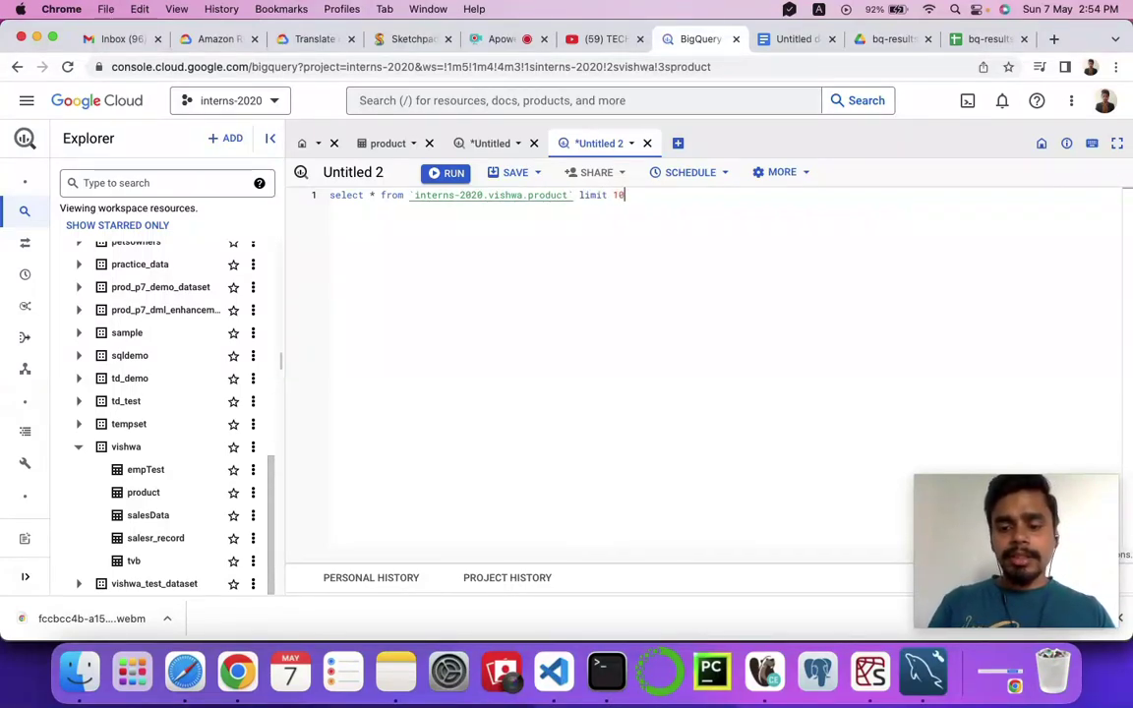
pyautogui.write(';')
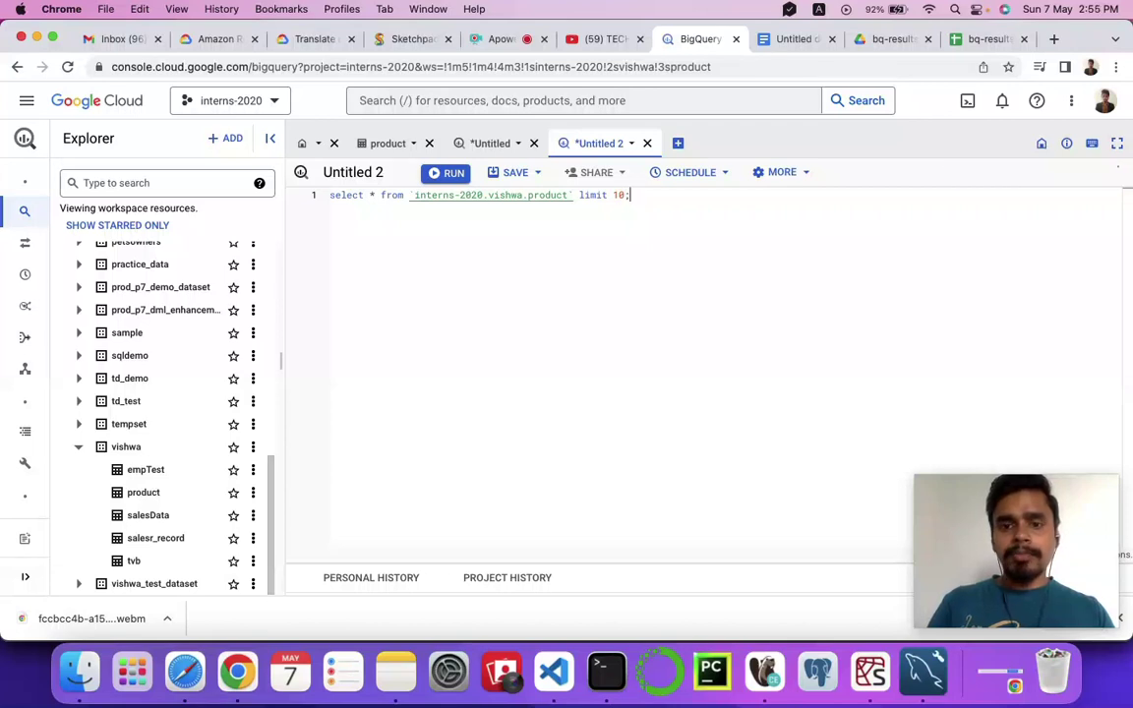
pyautogui.press('BackSpace')
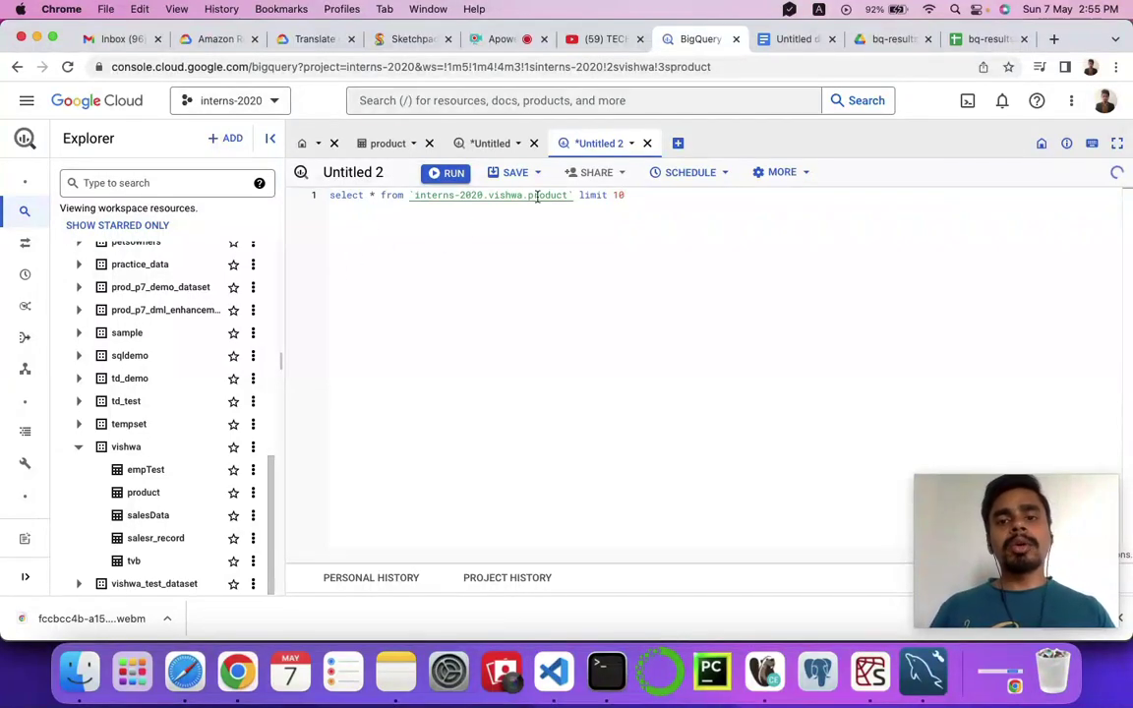
pyautogui.write(';')
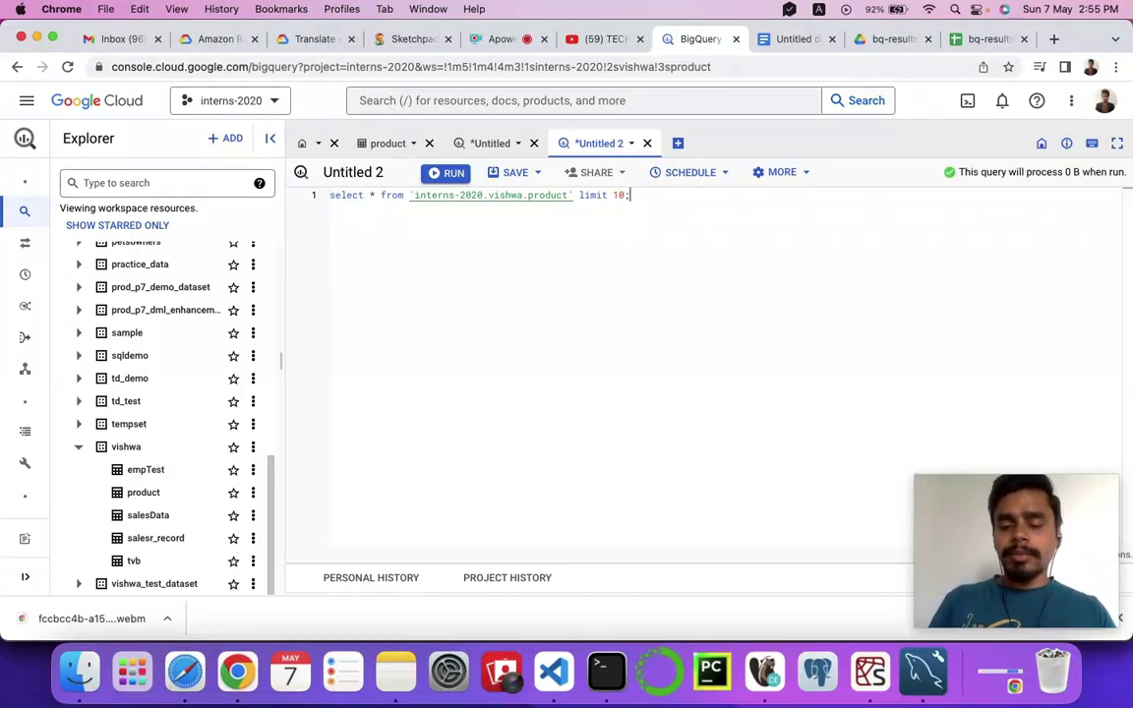
# Run the query on the product table and review the returned rows.
pyautogui.press('super+Return')
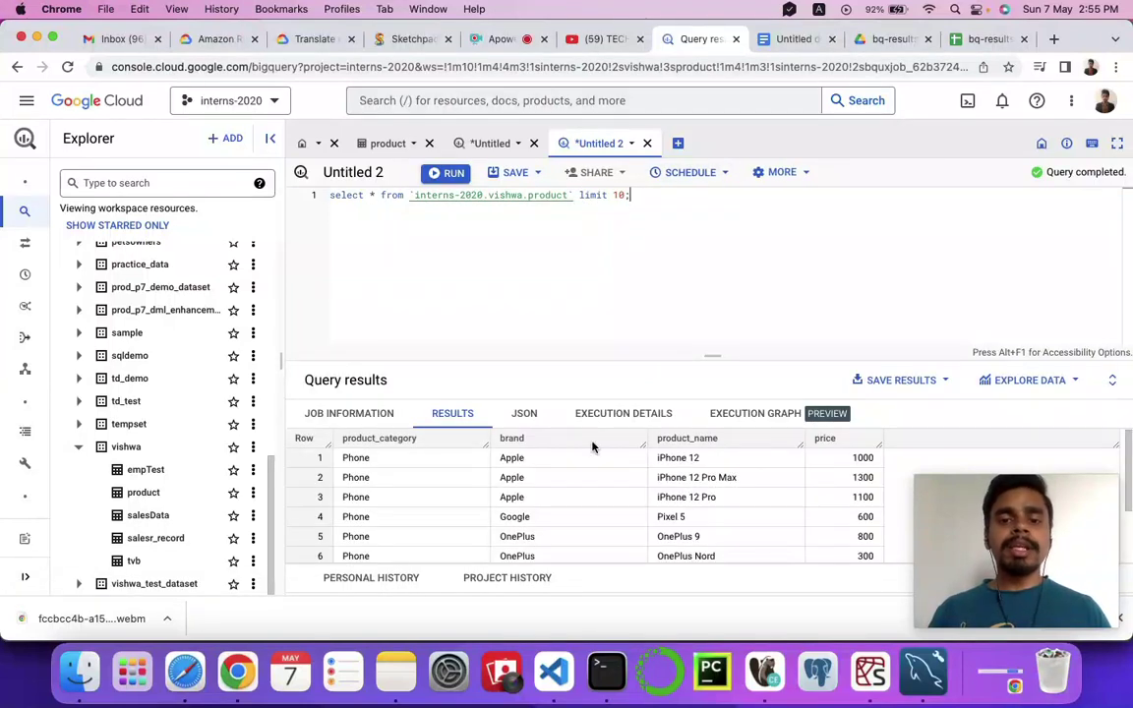
pyautogui.scroll(-2, 547, 502)
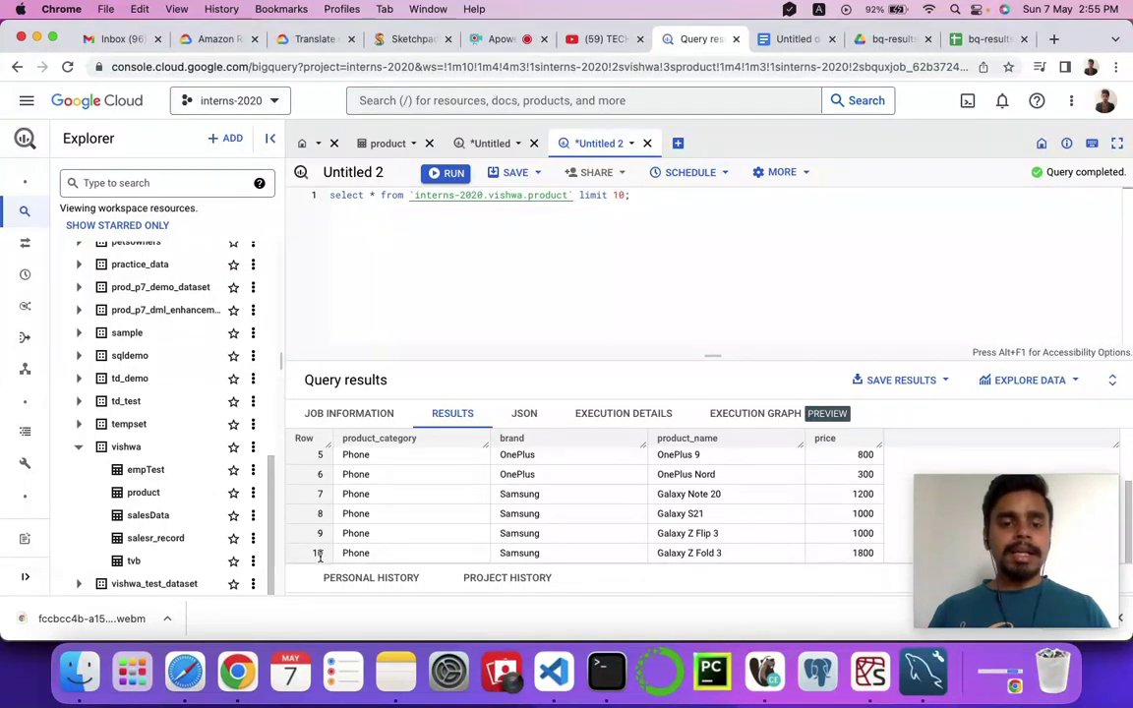
pyautogui.scroll(2, 527, 551)
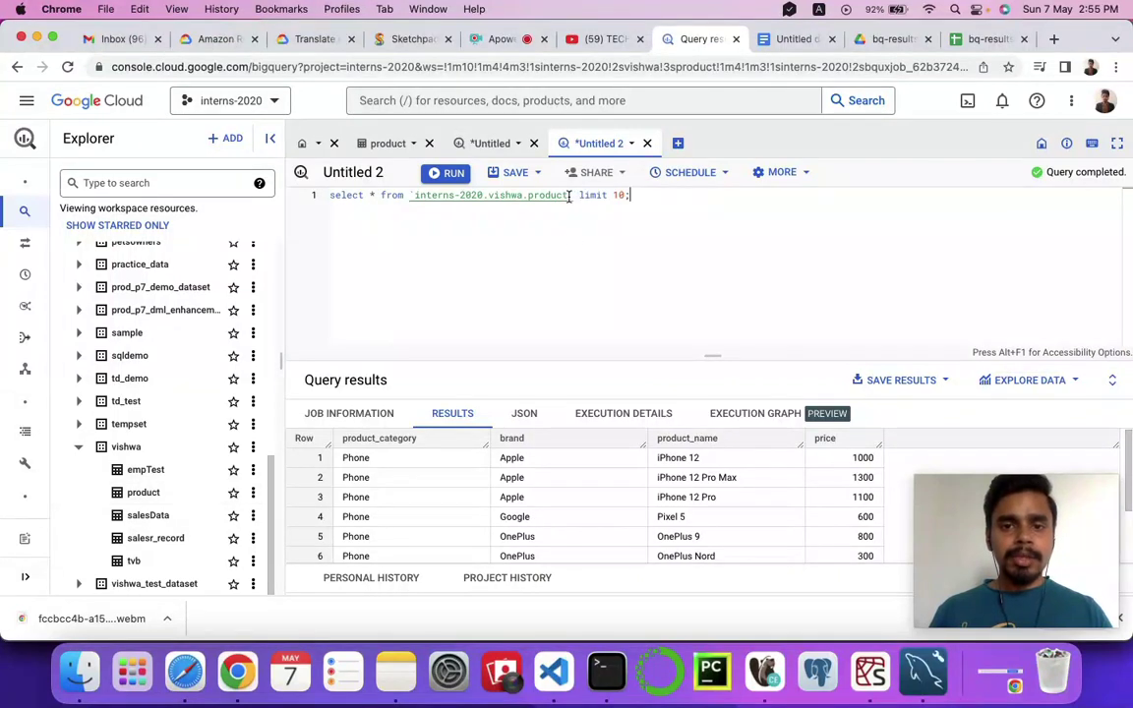
# Replace the table path in the query with the product table's ID copied from the Explorer, and rerun the query.
pyautogui.doubleClick(508, 195)
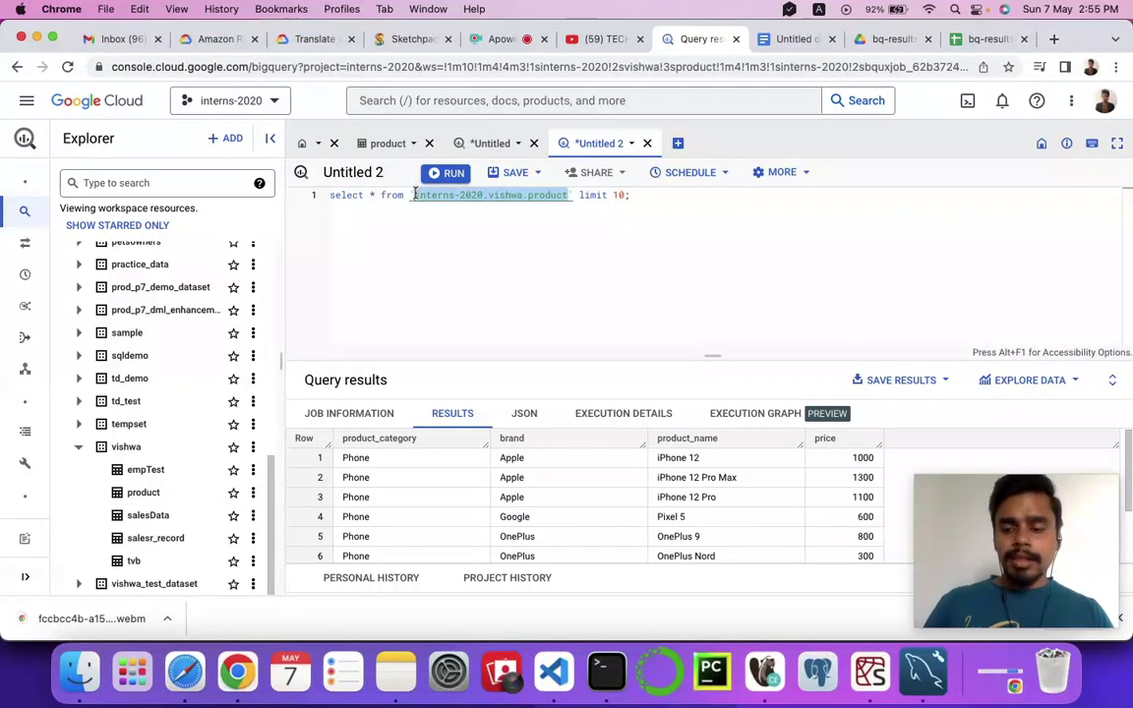
pyautogui.press('BackSpace')
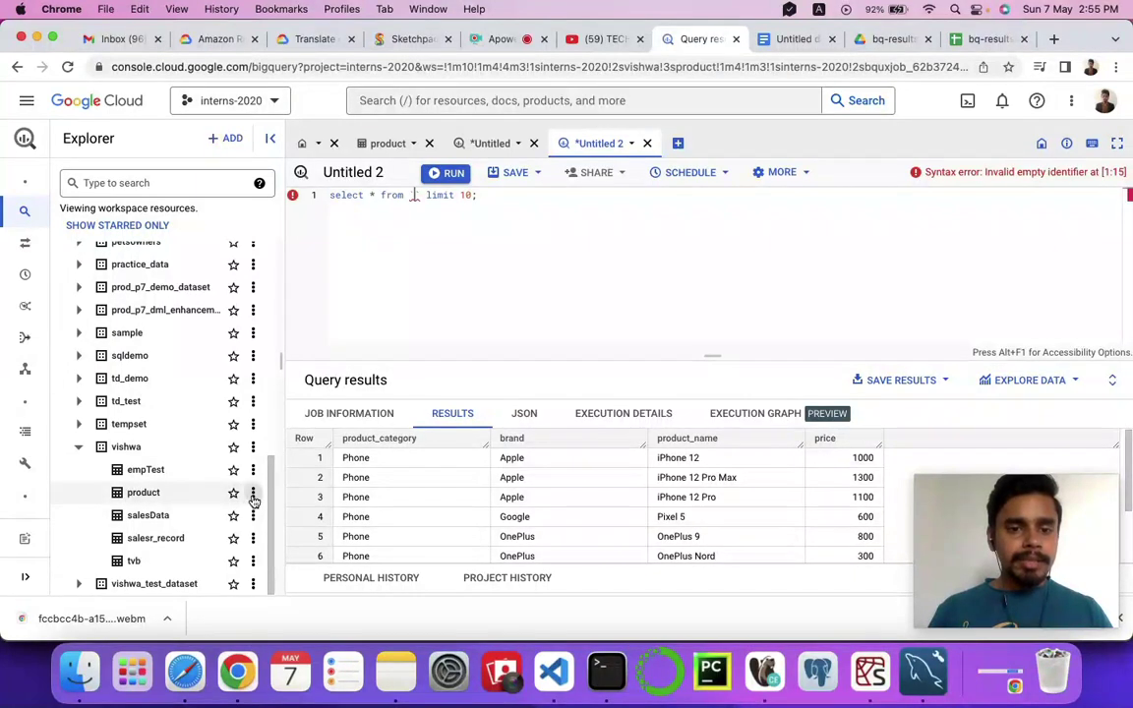
pyautogui.click(253, 499)
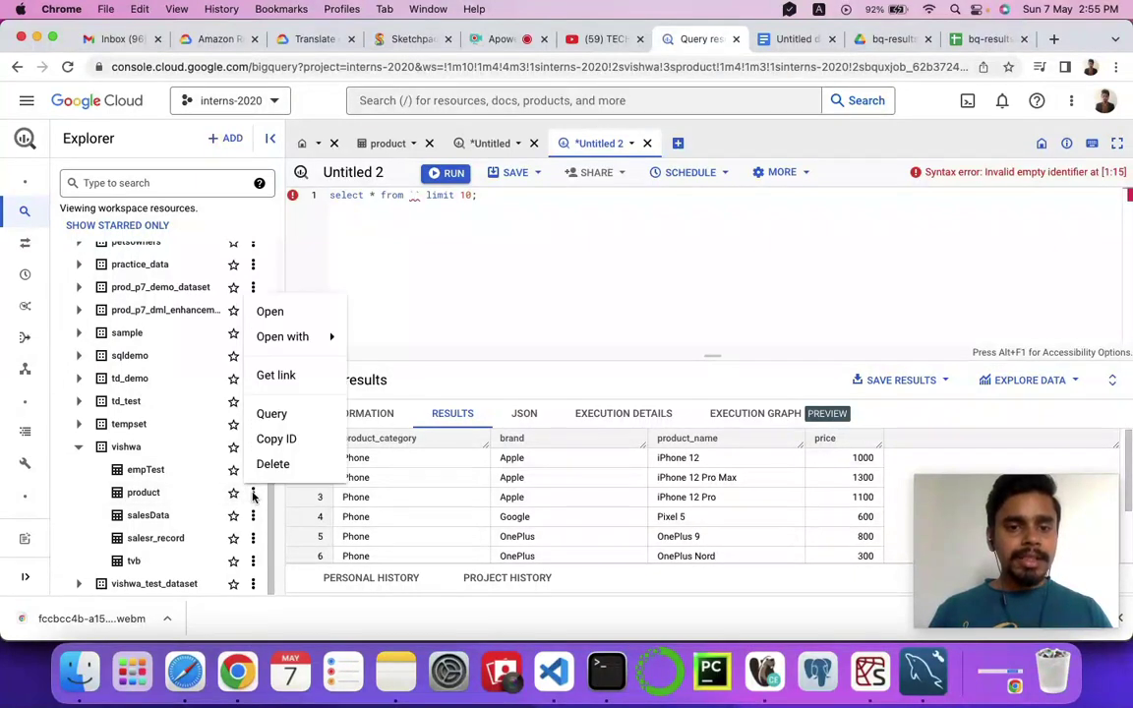
pyautogui.click(268, 439)
pyautogui.click(415, 196)
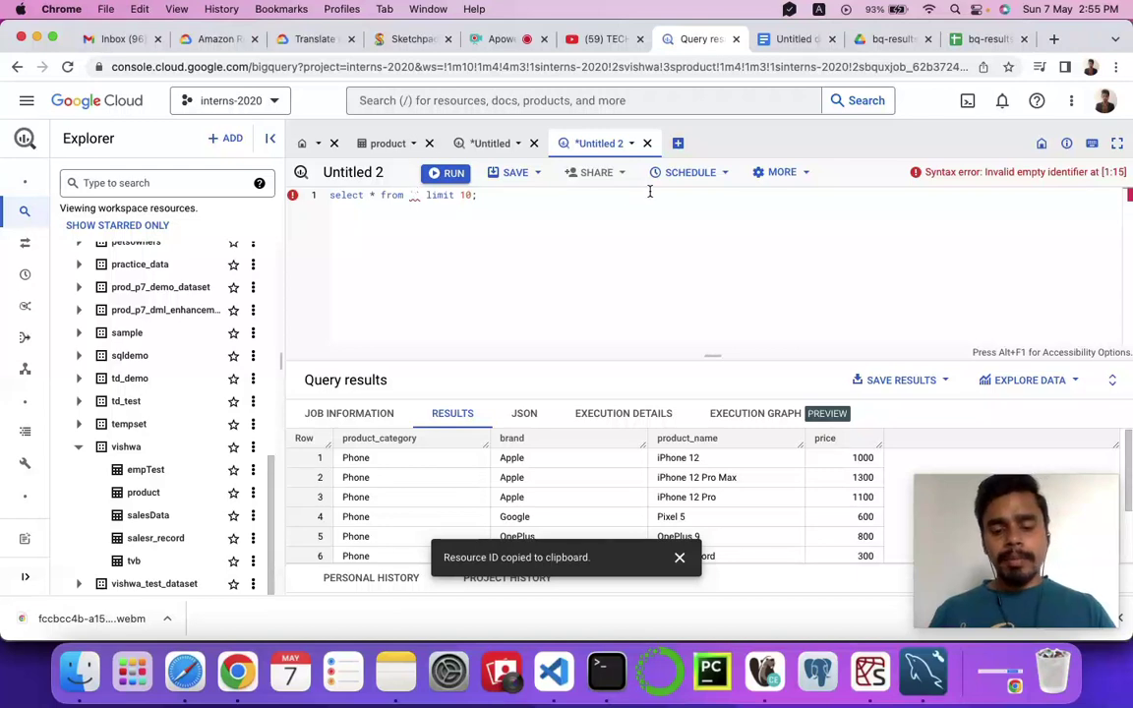
pyautogui.press('super+v')
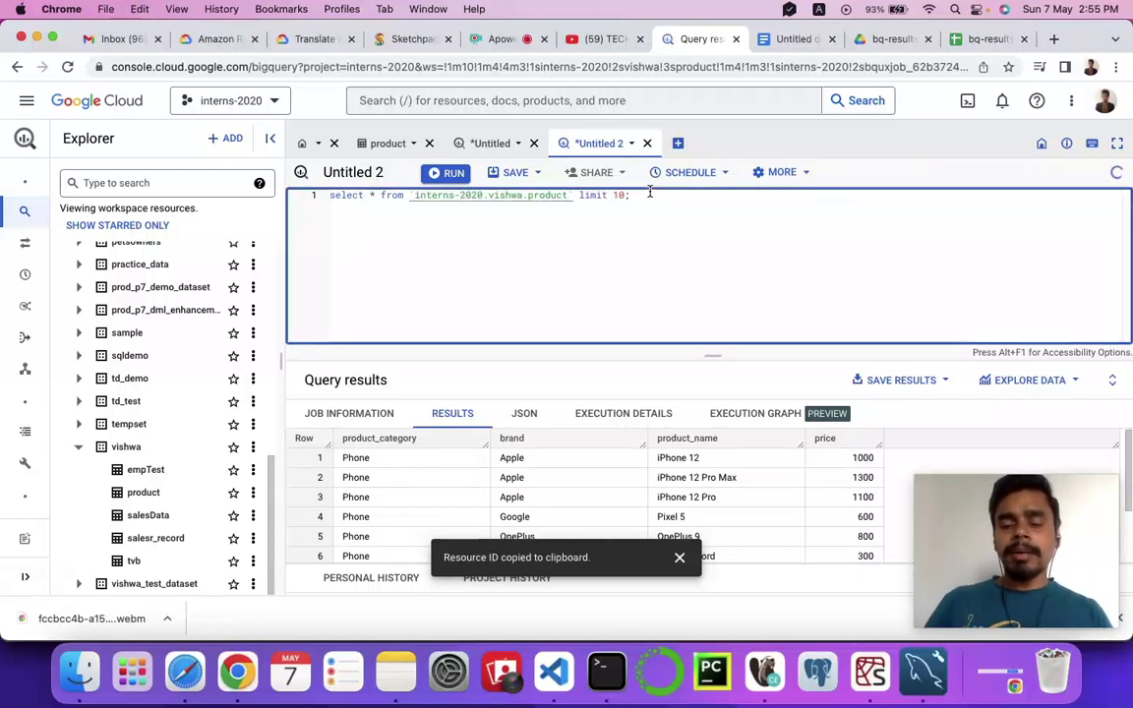
pyautogui.press('super+Return')
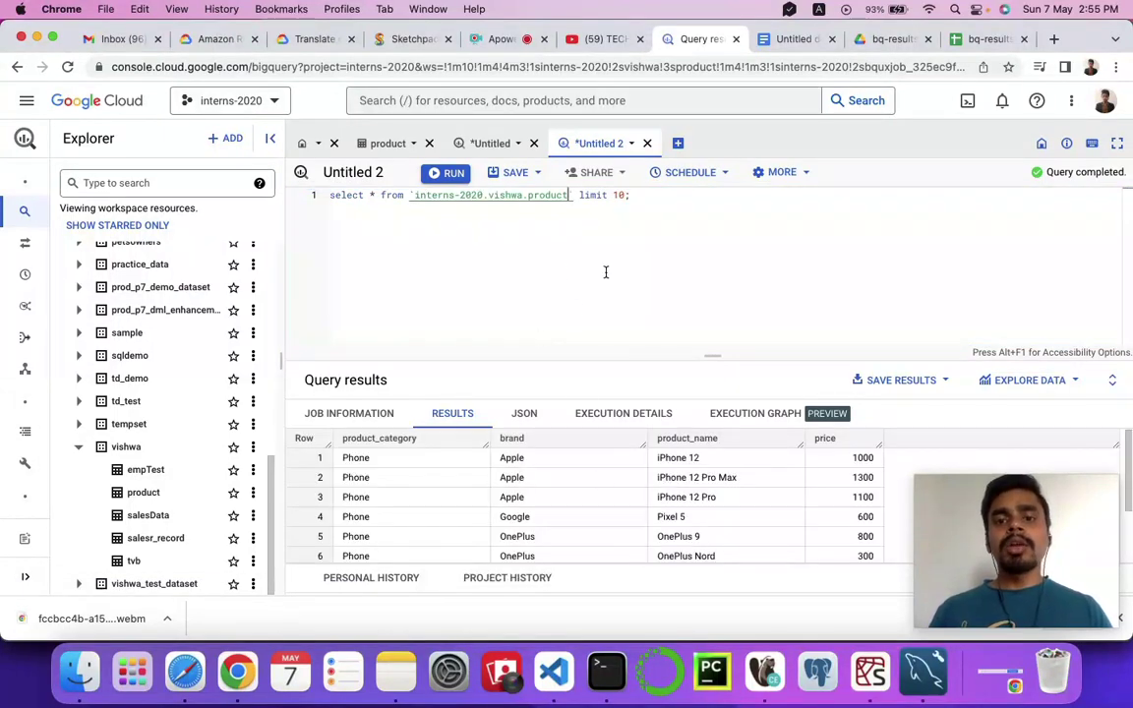
# Look over the available formats for saving the results and review the rows of the query output.
pyautogui.click(939, 388)
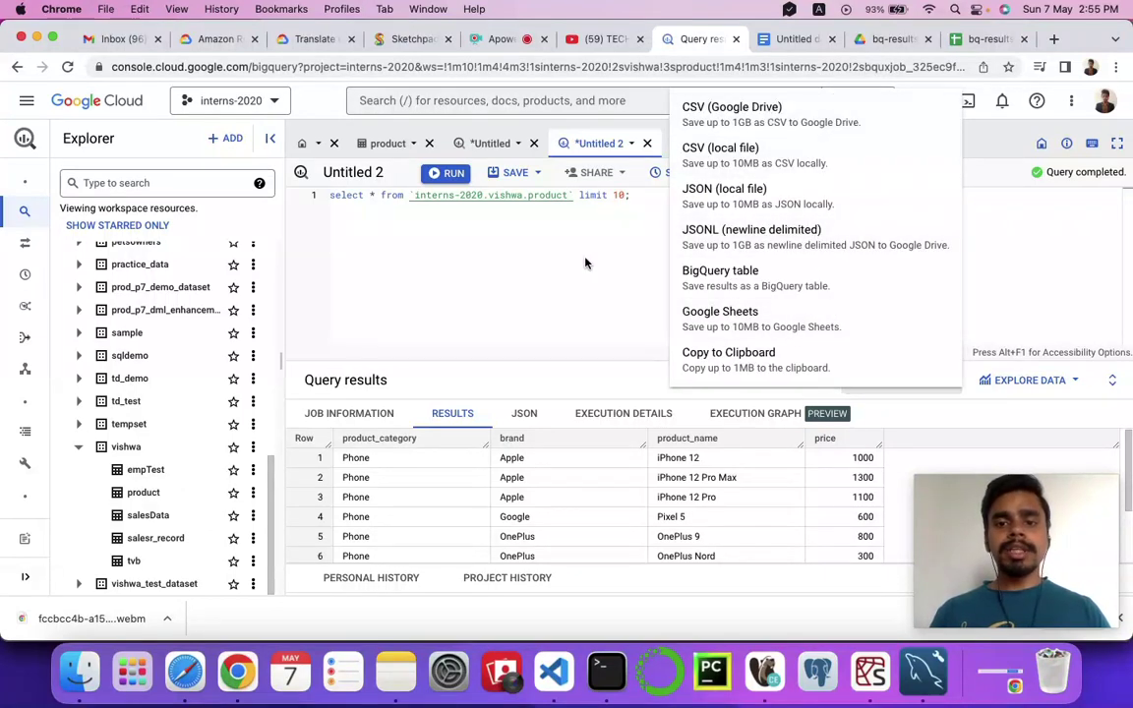
pyautogui.click(586, 258)
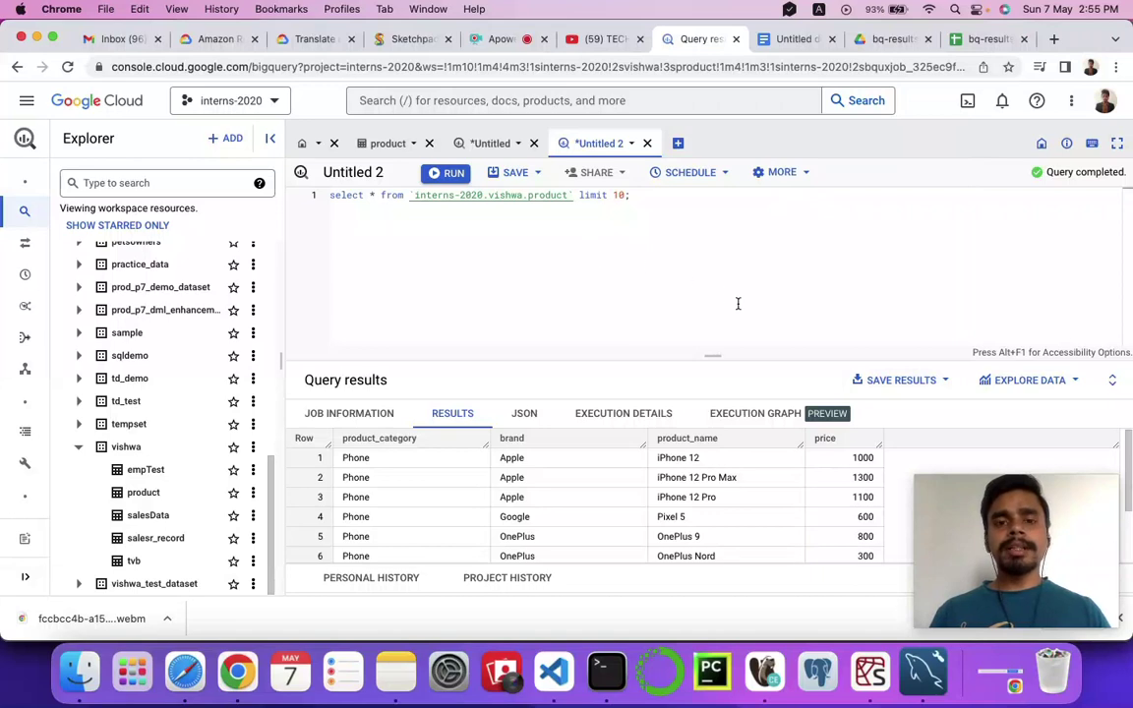
pyautogui.scroll(-2, 511, 492)
pyautogui.scroll(2, 471, 532)
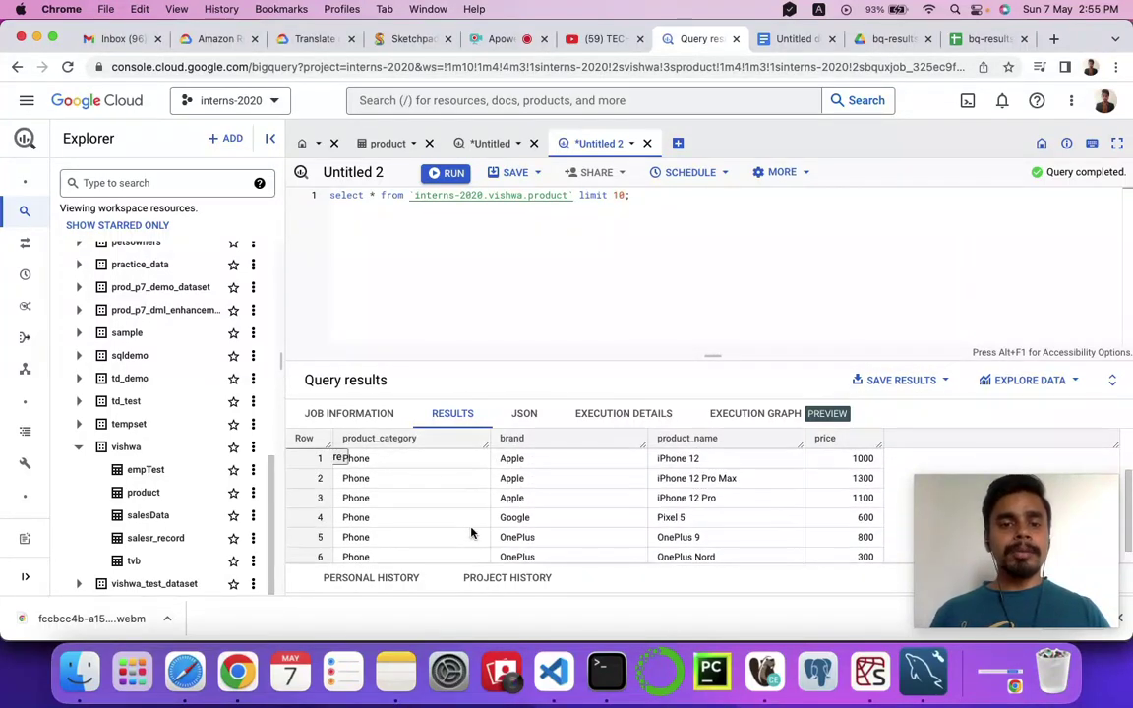
pyautogui.scroll(-2, 527, 507)
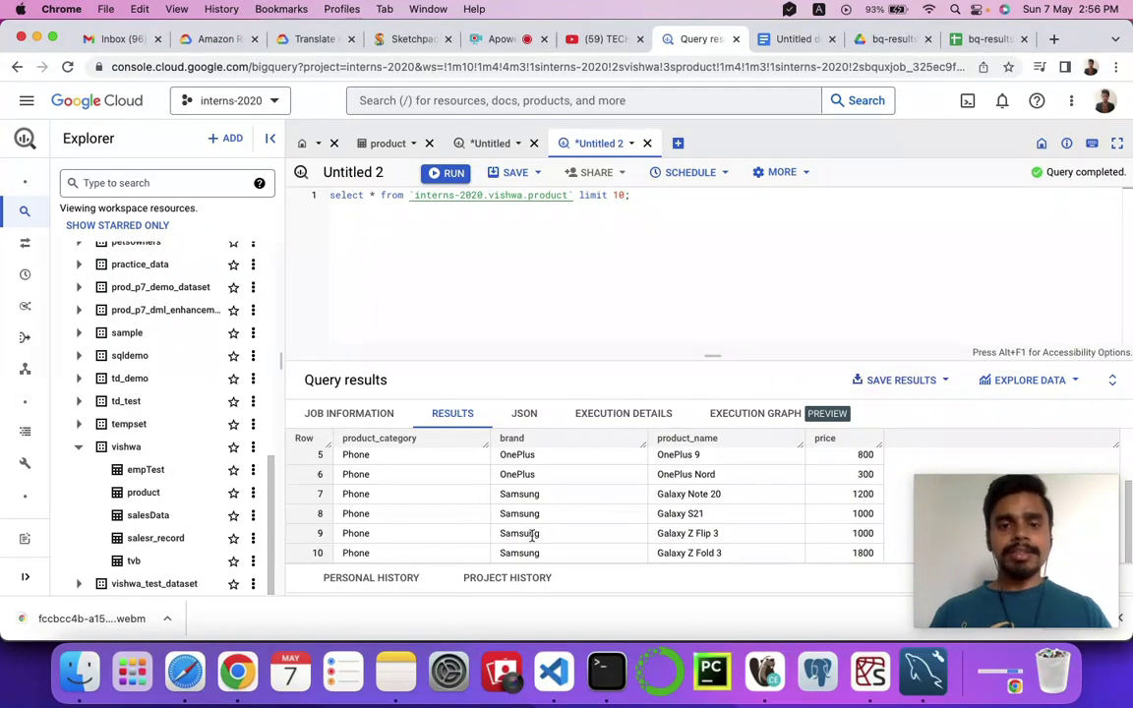
# Check the save formats again and examine the product_category, brand and product_name values across the returned rows.
pyautogui.click(945, 382)
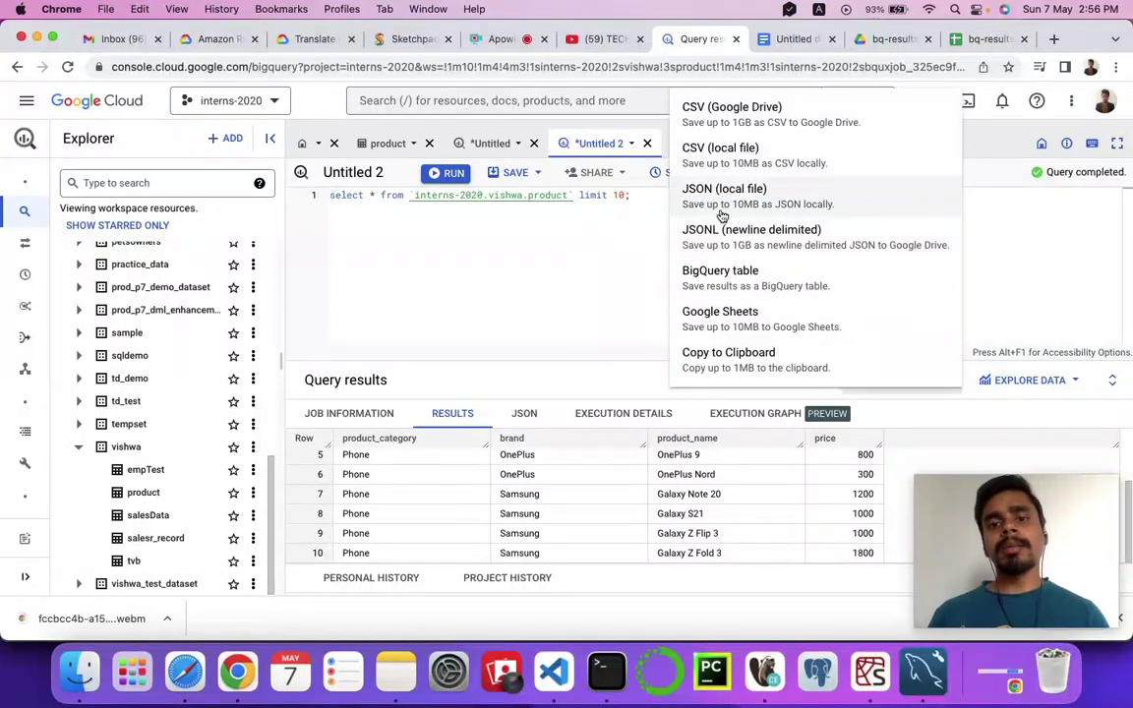
pyautogui.click(604, 266)
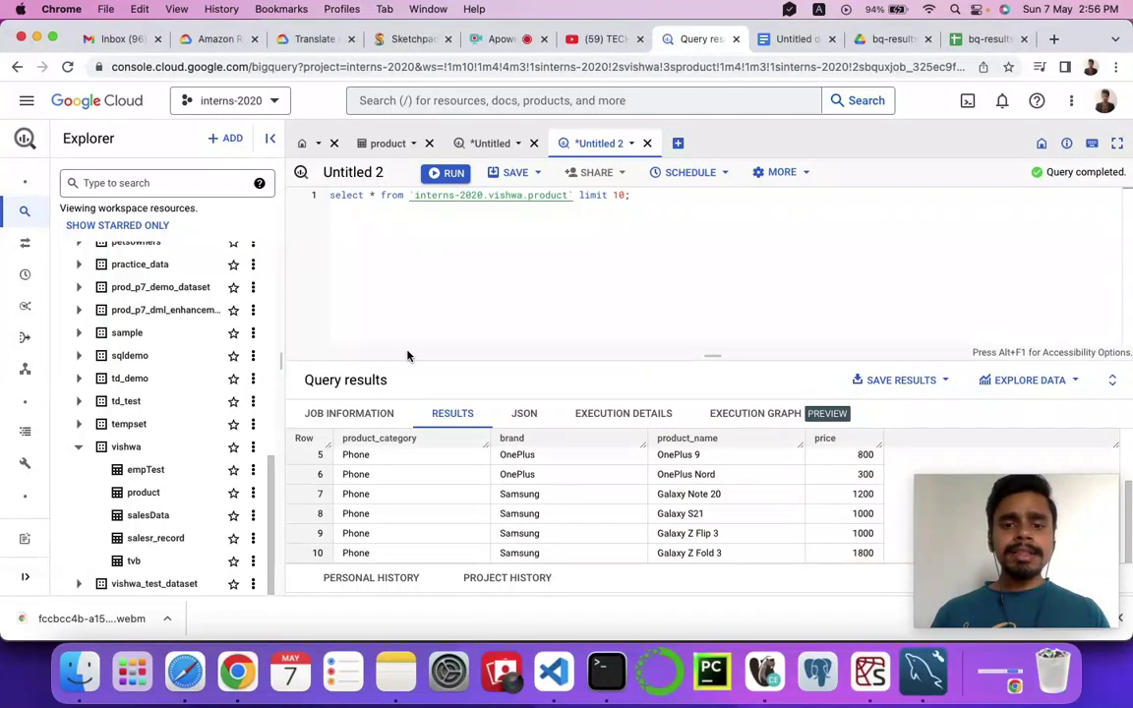
pyautogui.scroll(3, 501, 519)
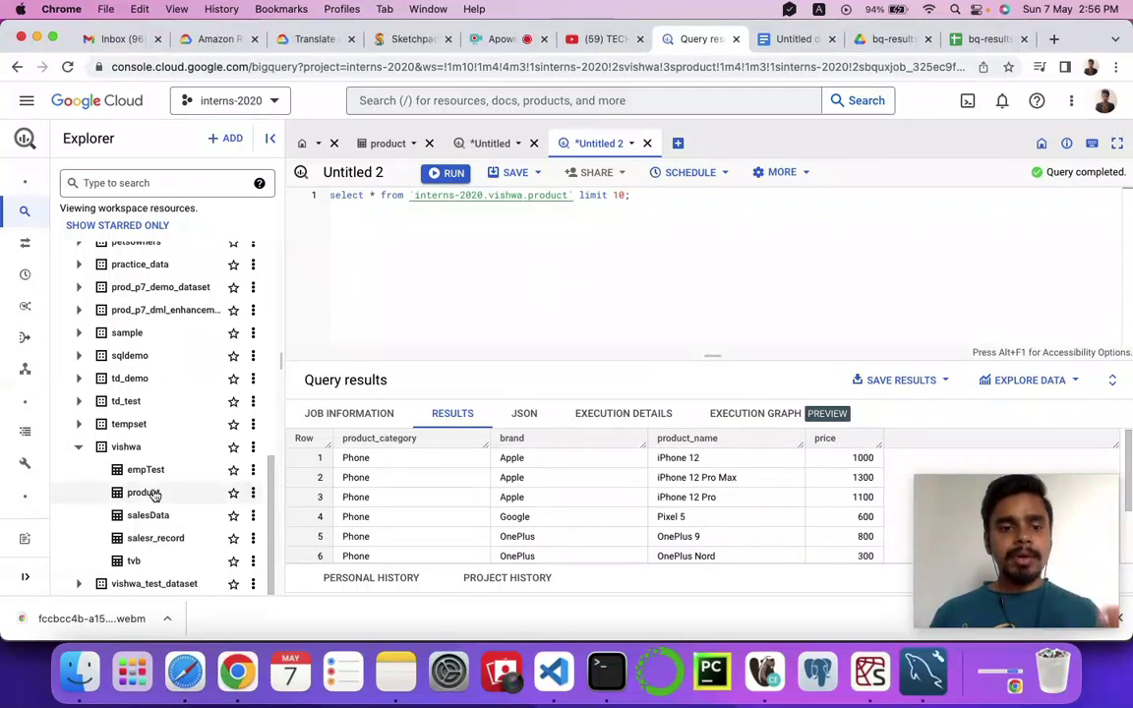
pyautogui.scroll(-1, 519, 513)
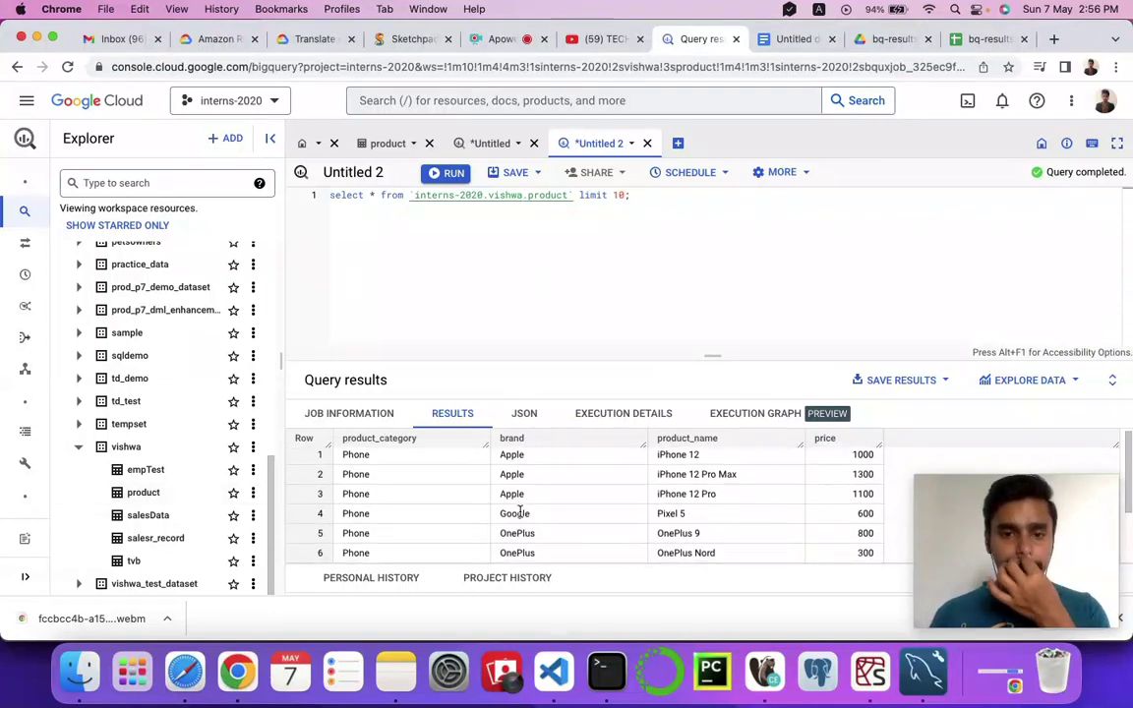
pyautogui.scroll(-1, 499, 505)
pyautogui.scroll(2, 472, 490)
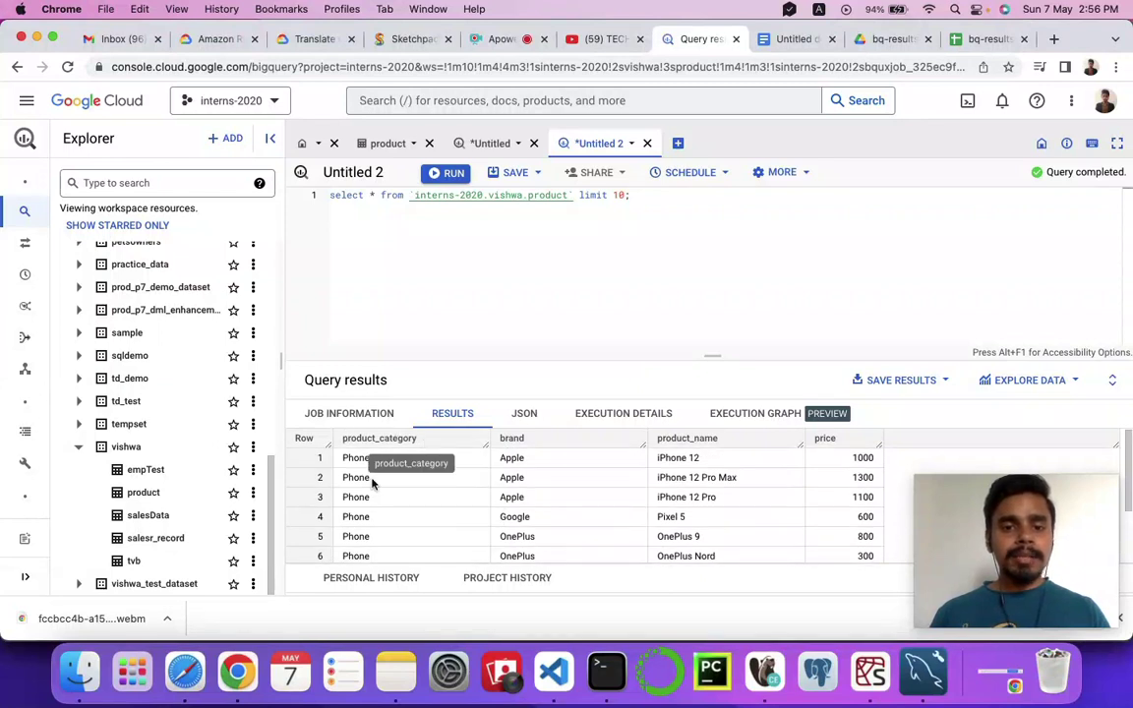
pyautogui.scroll(-4, 379, 492)
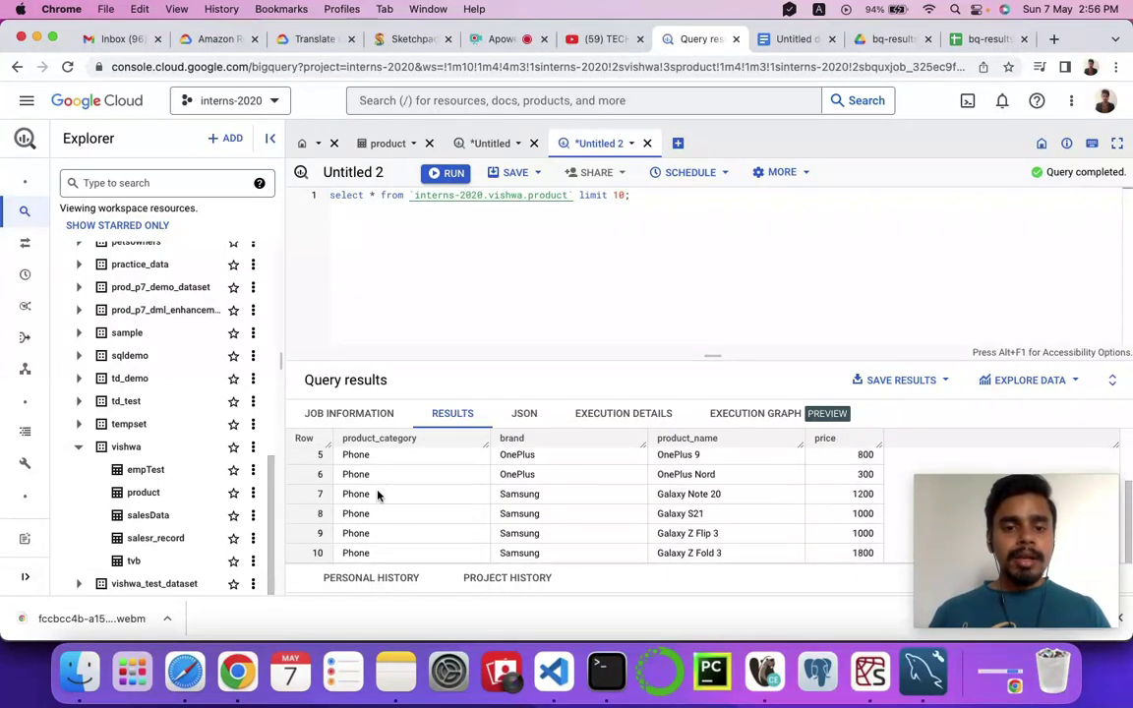
pyautogui.scroll(2, 393, 490)
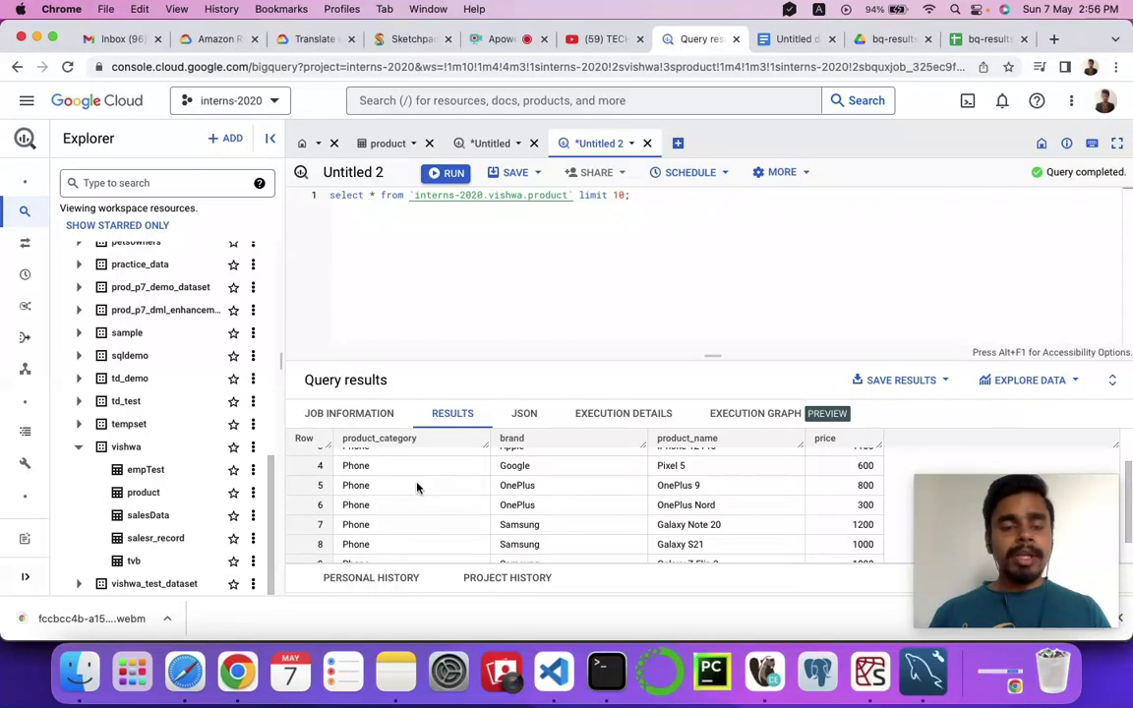
pyautogui.scroll(-2, 399, 510)
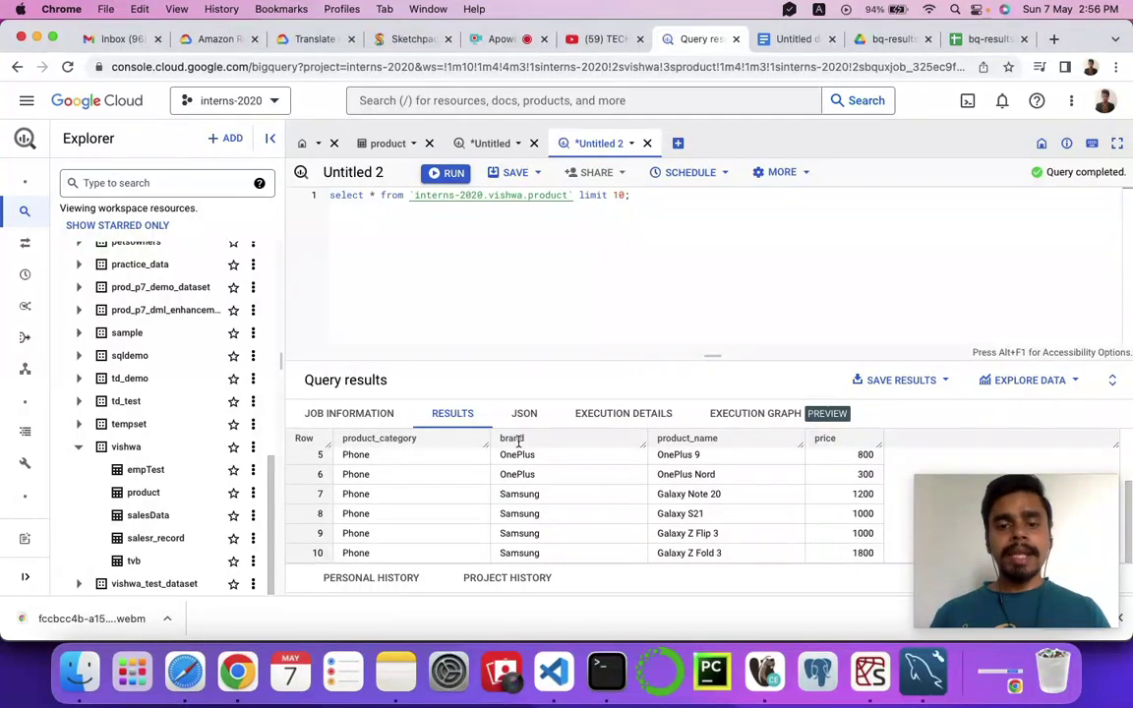
pyautogui.scroll(3, 521, 489)
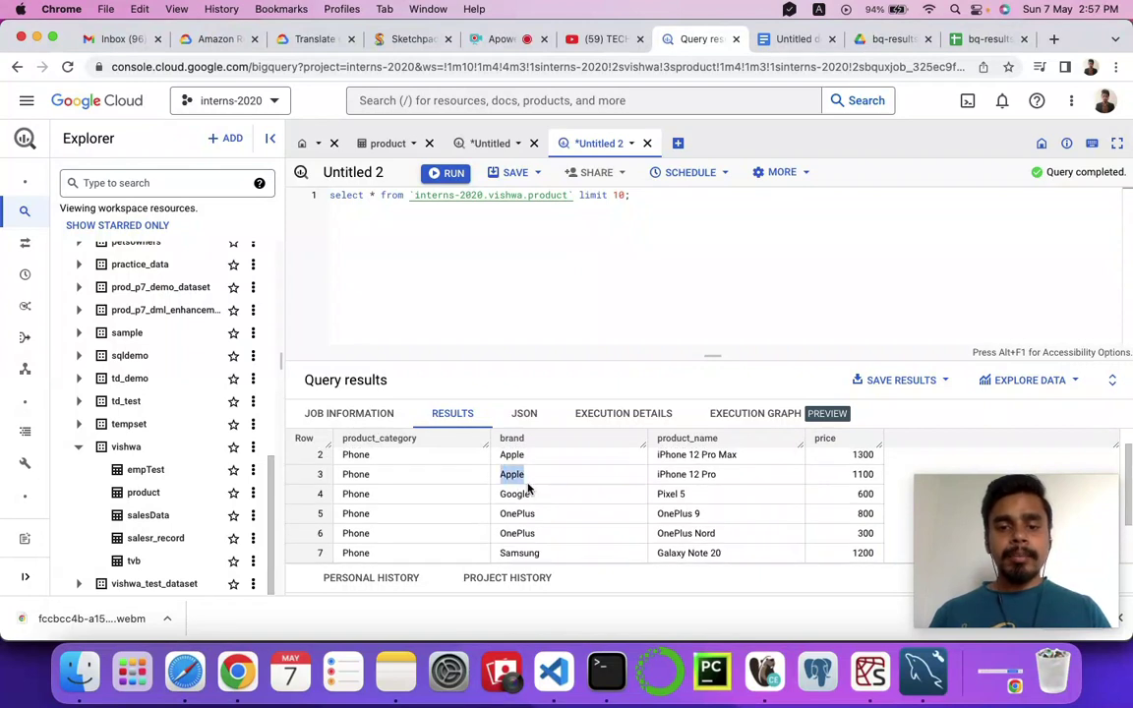
pyautogui.scroll(-3, 517, 506)
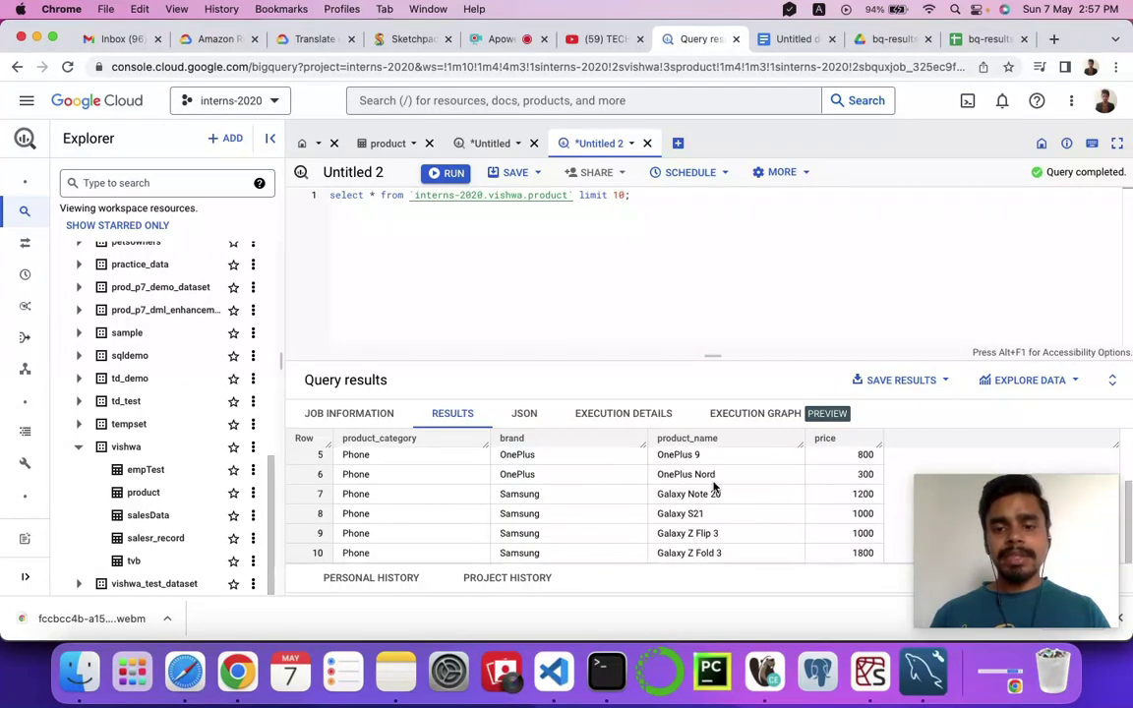
pyautogui.scroll(4, 716, 486)
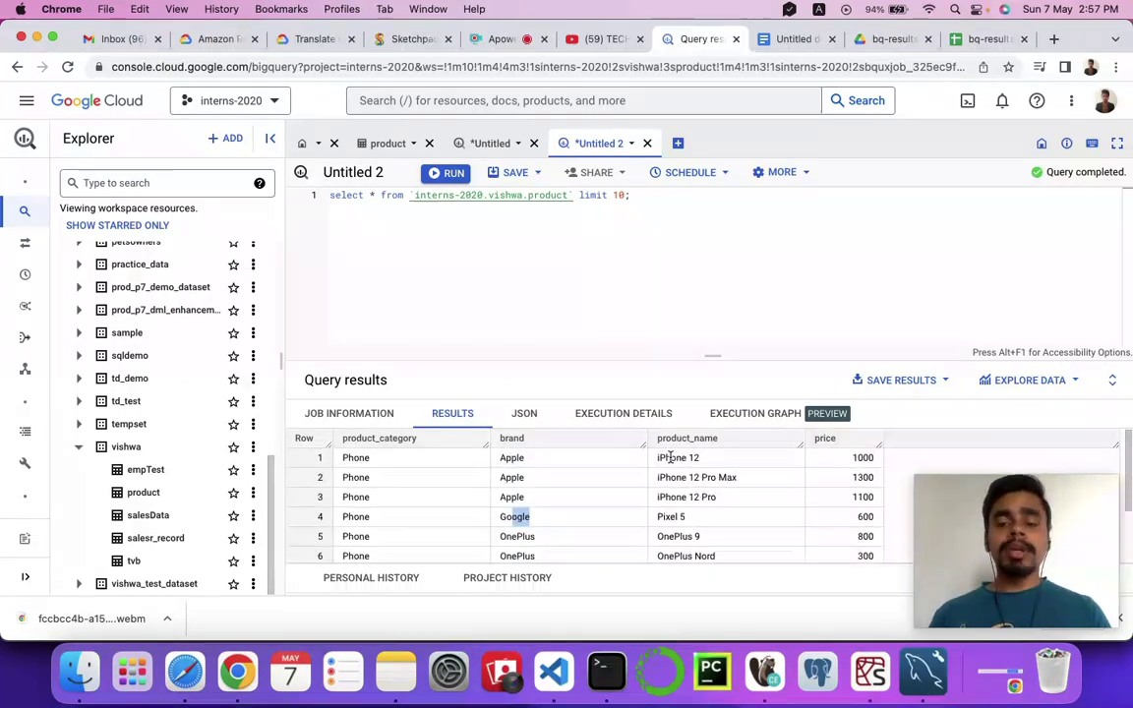
pyautogui.moveTo(665, 457); pyautogui.dragTo(723, 467)
pyautogui.scroll(-2, 700, 521)
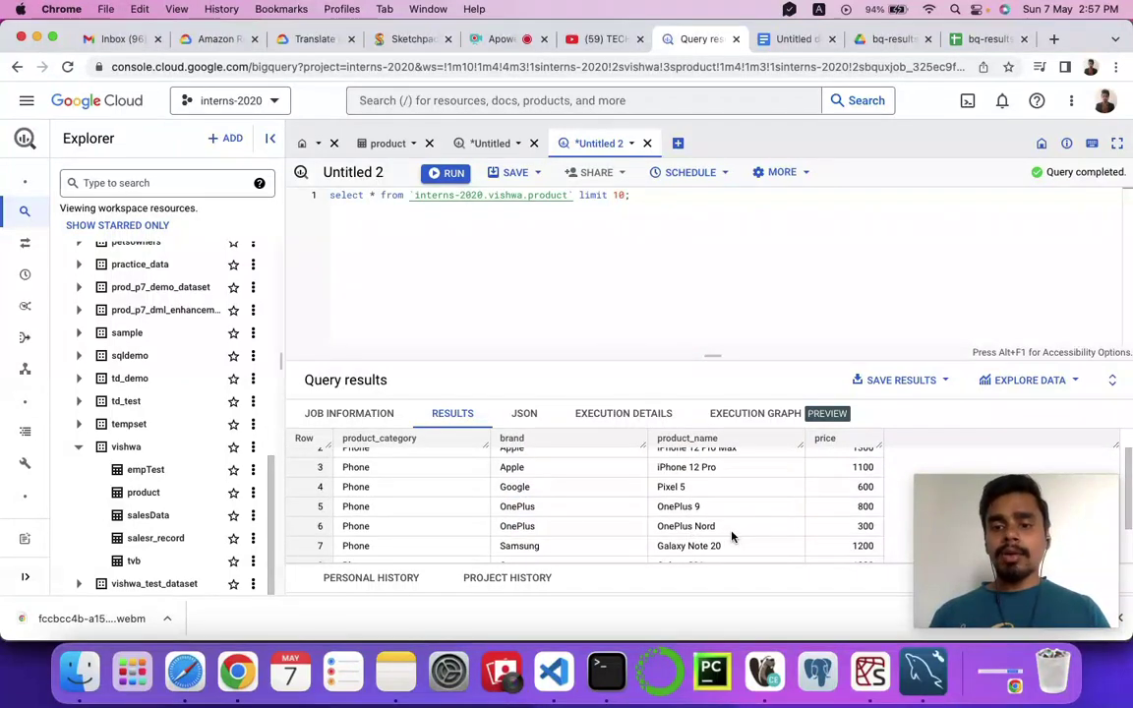
pyautogui.scroll(2, 523, 501)
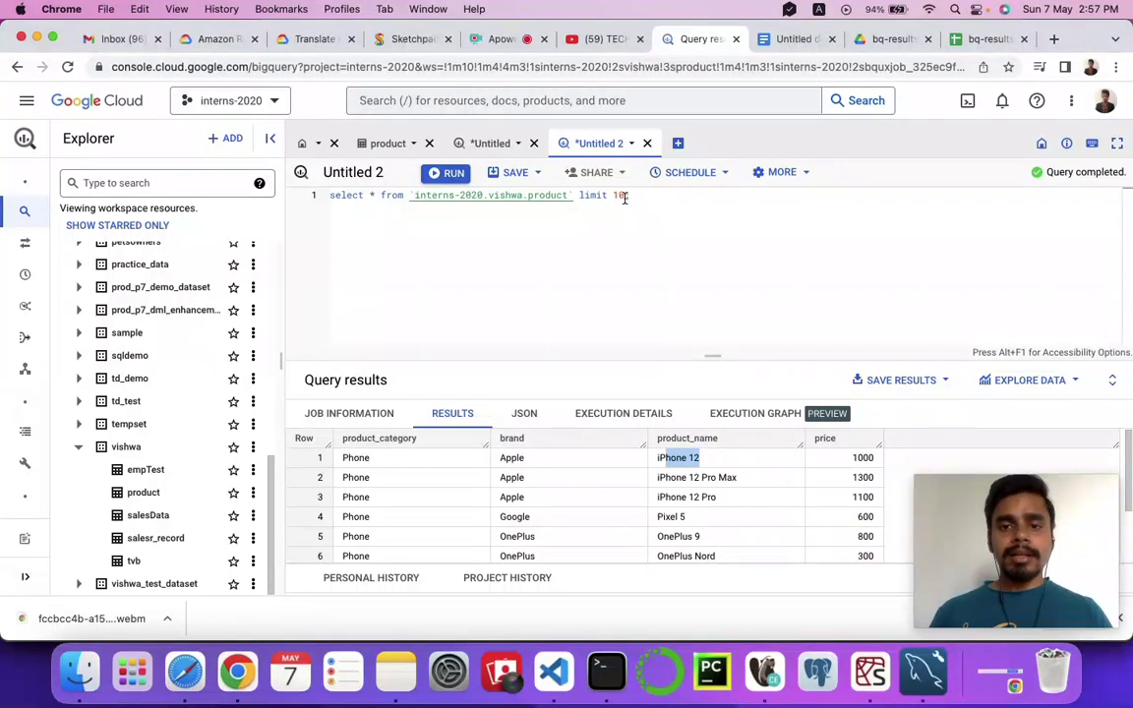
# Replace the query's "limit 10" clause with "where brand = 'Apple'" on a new line and run the query.
pyautogui.moveTo(624, 195); pyautogui.dragTo(578, 195)
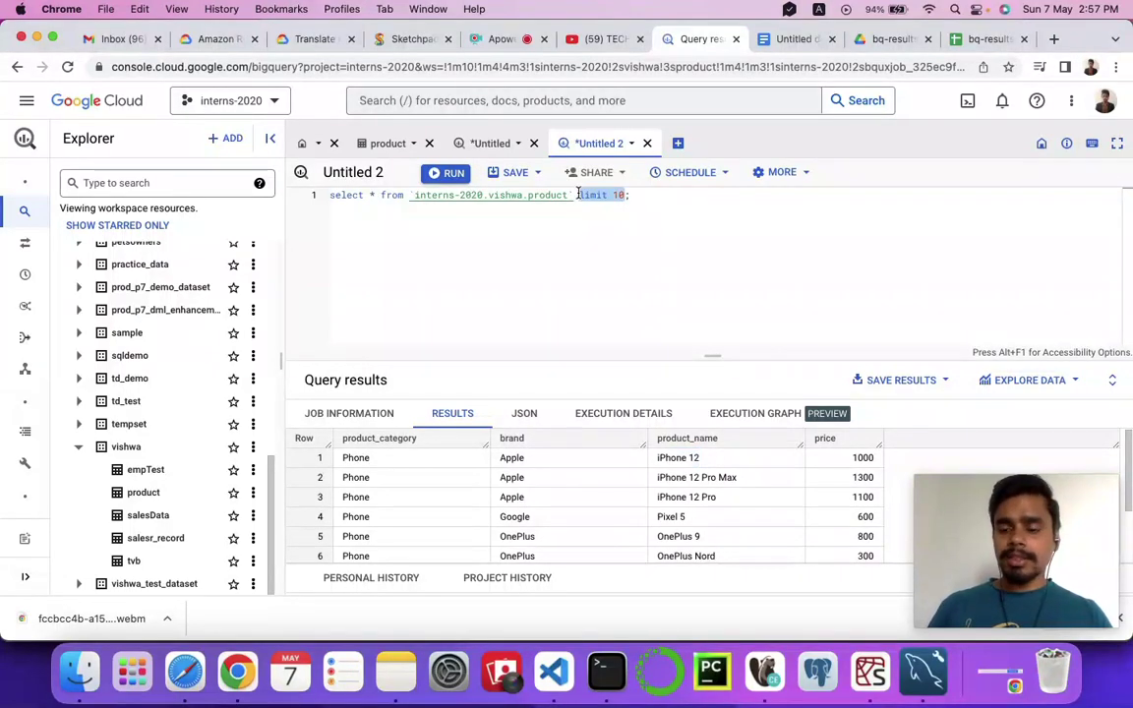
pyautogui.press('BackSpace')
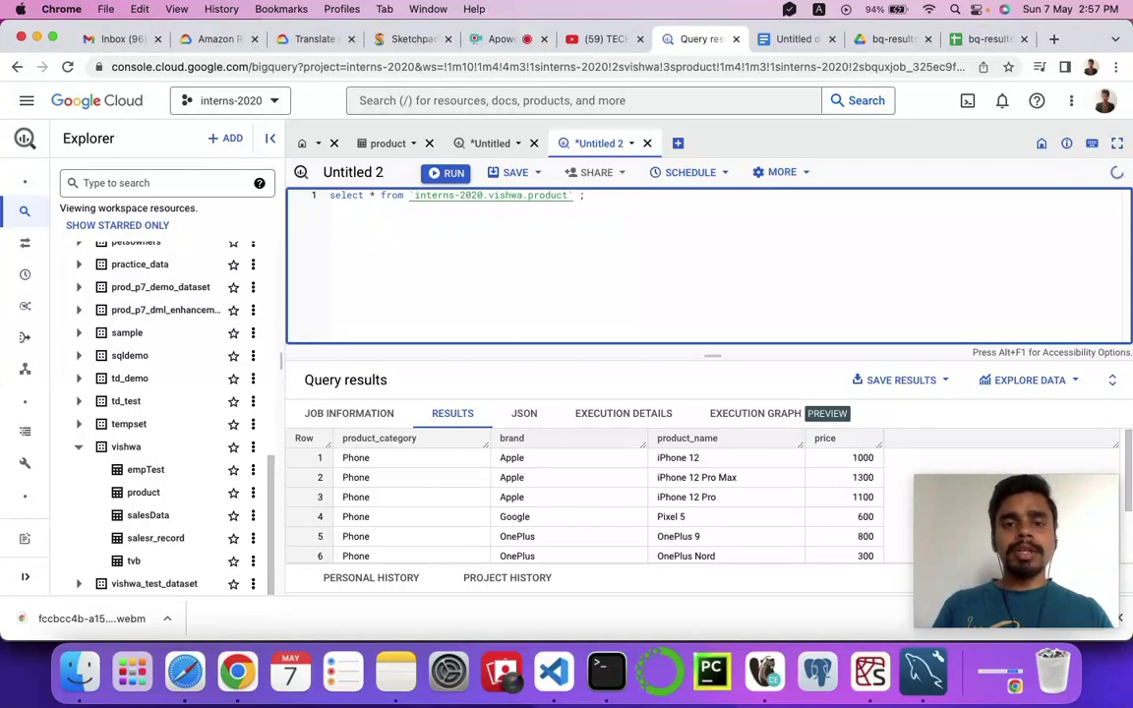
pyautogui.press('Return')
pyautogui.write('where ')
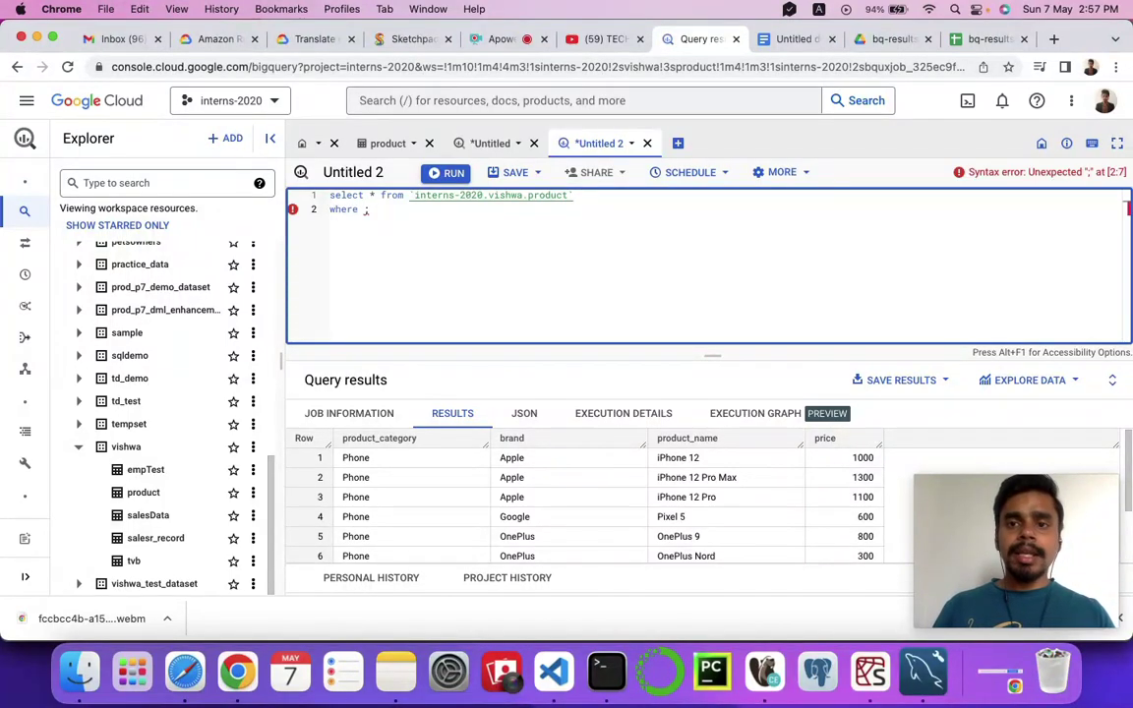
pyautogui.write('brand ')
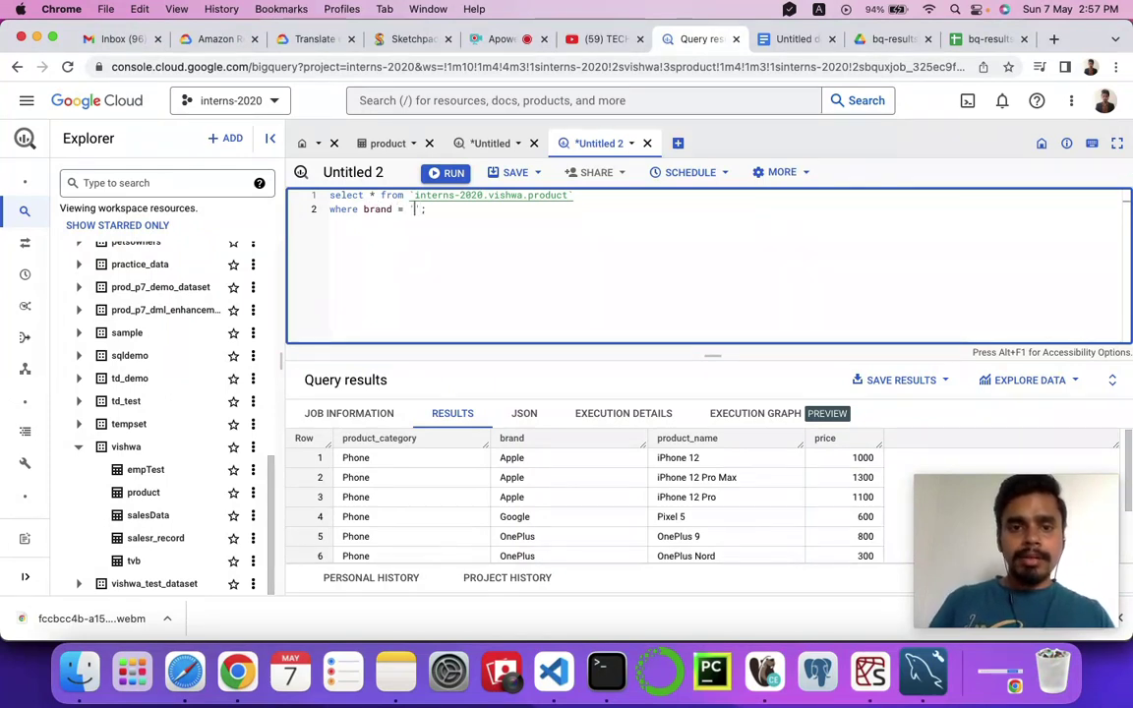
pyautogui.write("= 'Apple")
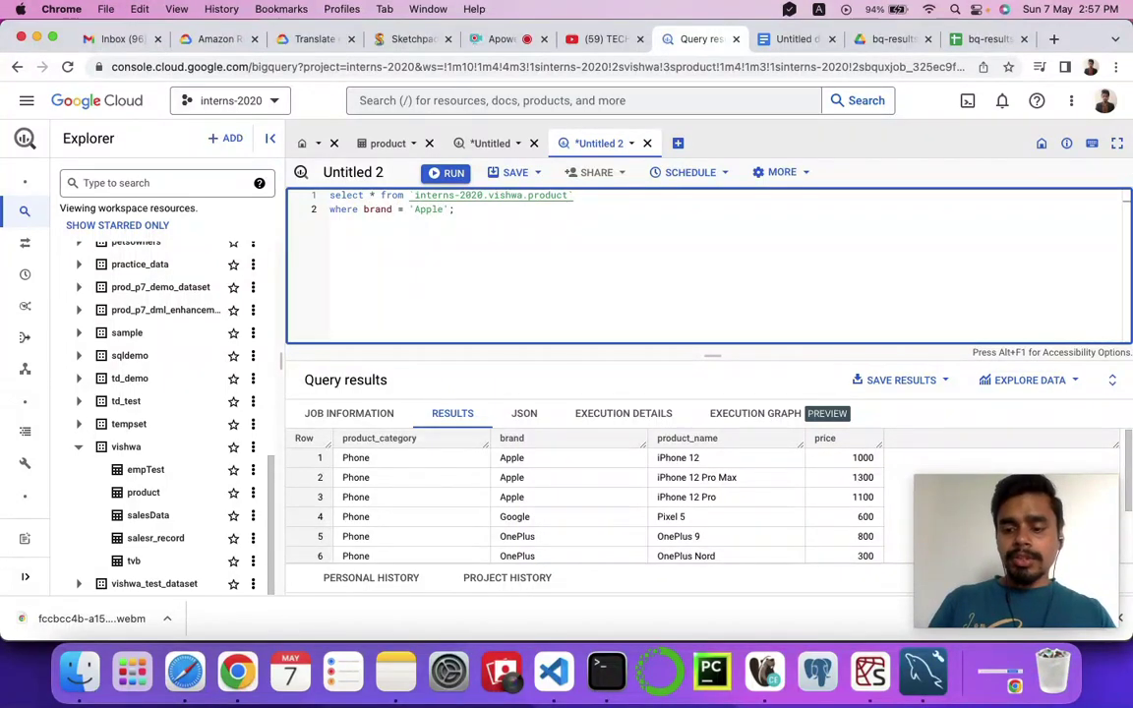
pyautogui.press('super+Return')
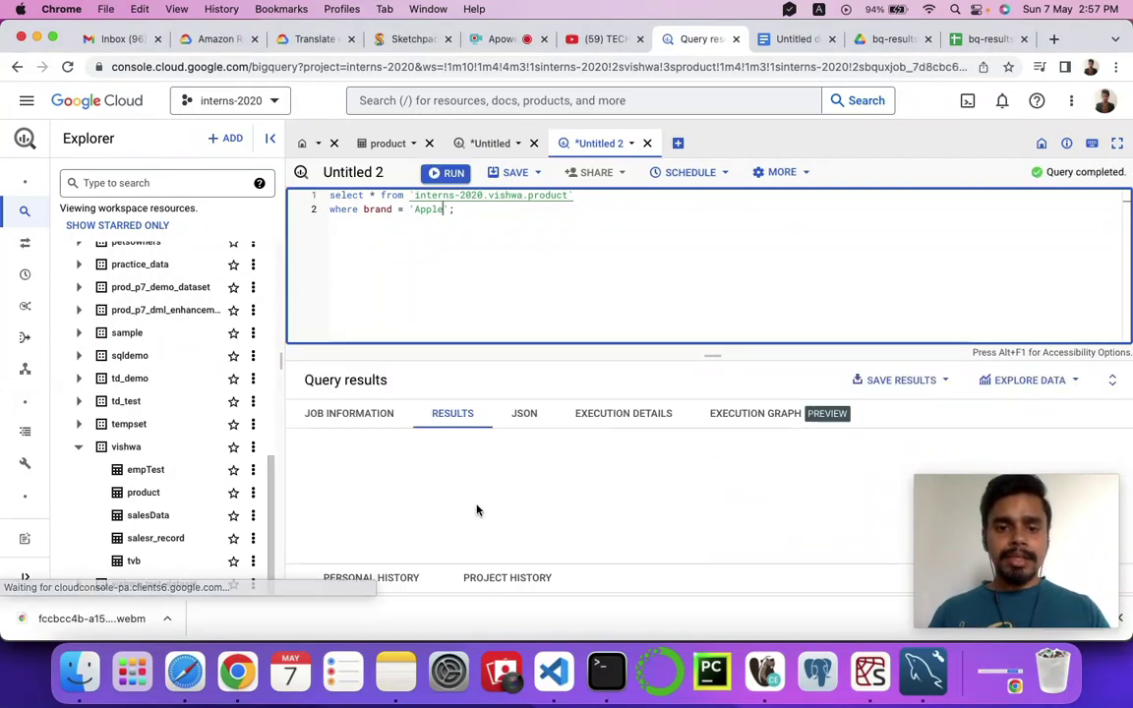
# Review the rows returned for the Apple brand, comparing their product categories and product names.
pyautogui.scroll(-2, 488, 498)
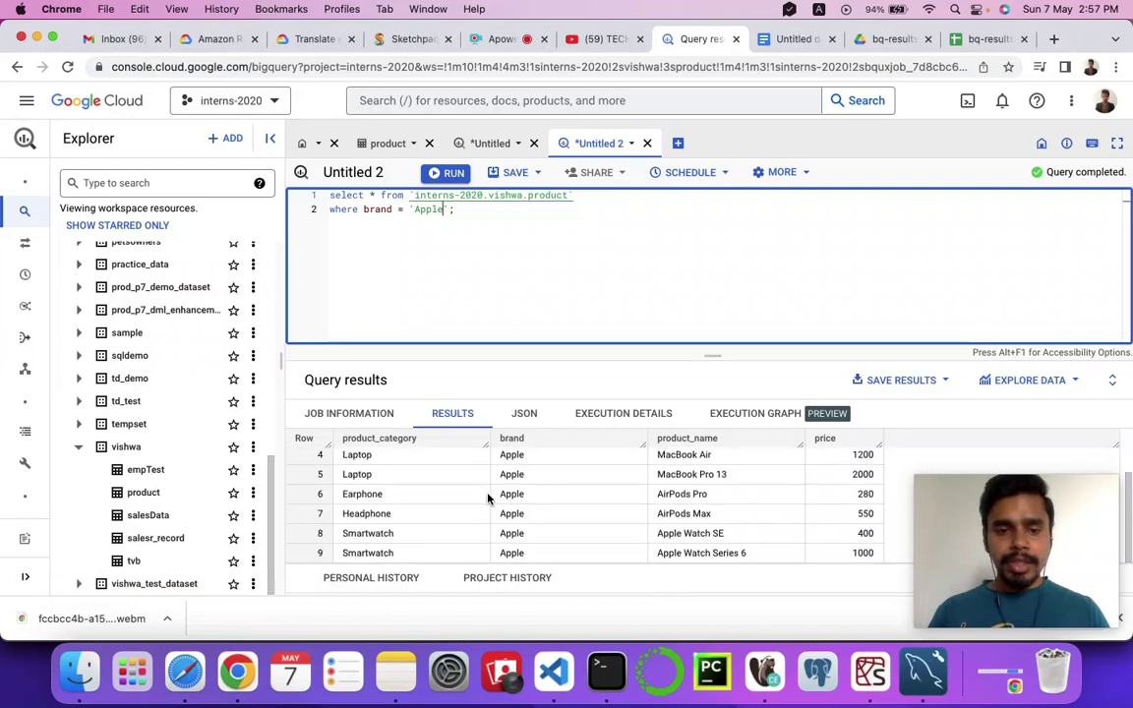
pyautogui.scroll(2, 516, 530)
pyautogui.scroll(-2, 513, 504)
pyautogui.scroll(2, 512, 504)
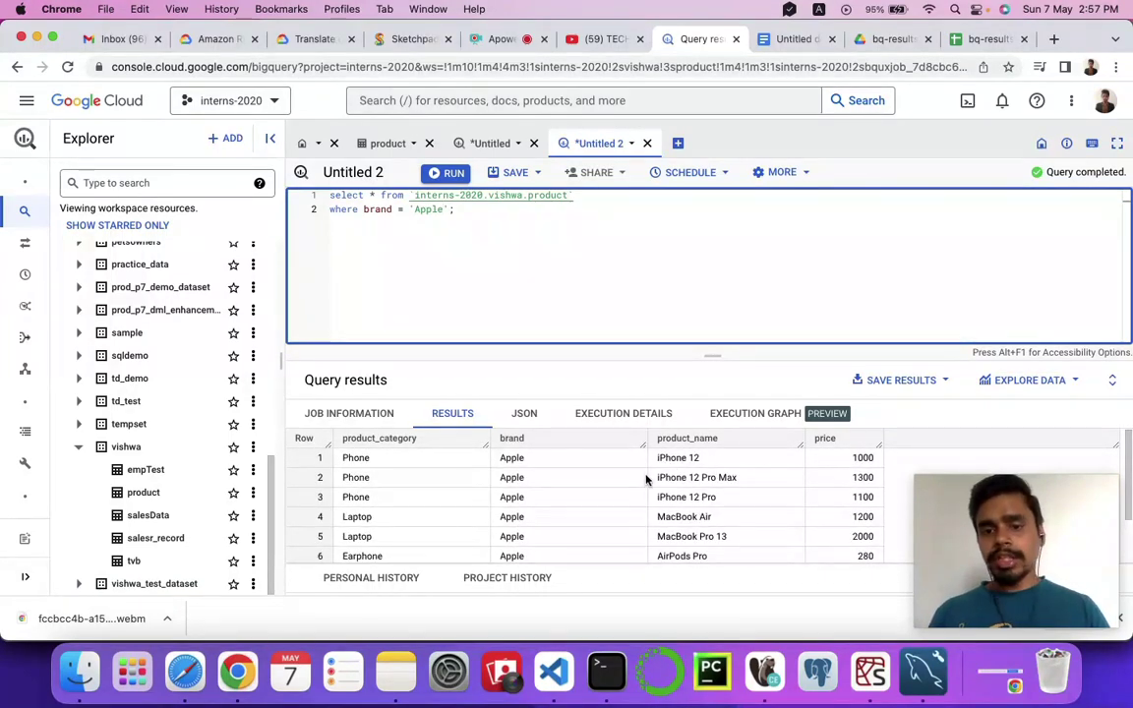
pyautogui.moveTo(655, 458); pyautogui.dragTo(701, 457)
pyautogui.scroll(-1, 691, 495)
pyautogui.scroll(1, 692, 495)
pyautogui.scroll(-2, 688, 521)
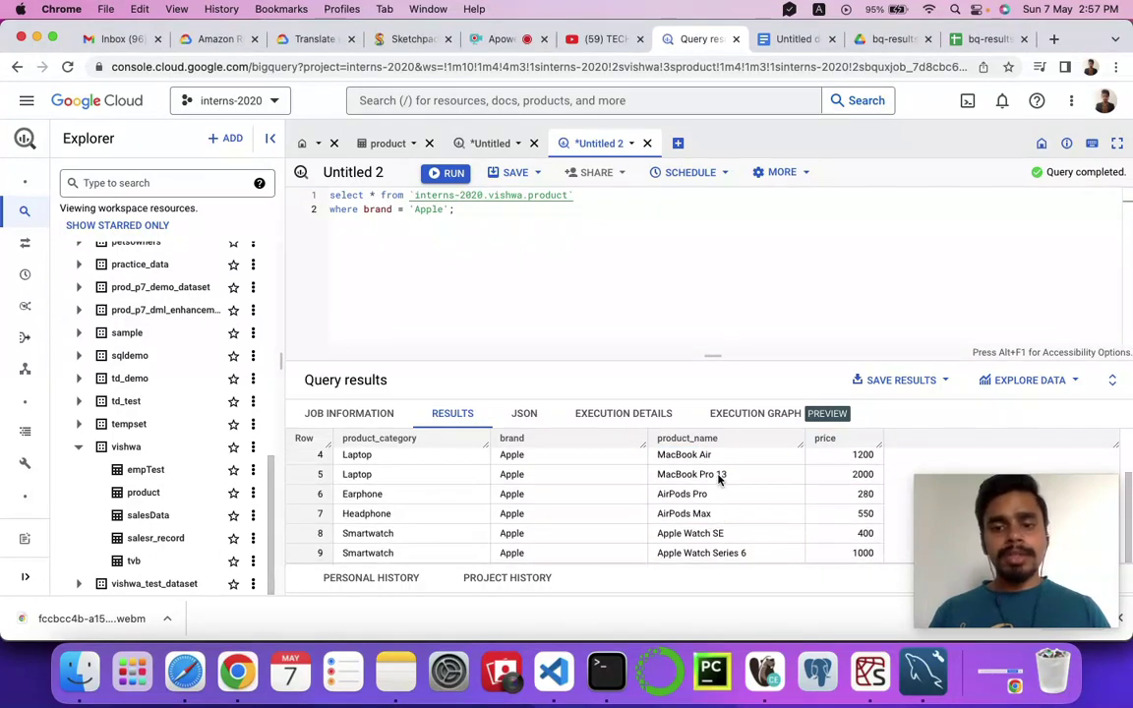
pyautogui.moveTo(732, 478); pyautogui.dragTo(625, 475)
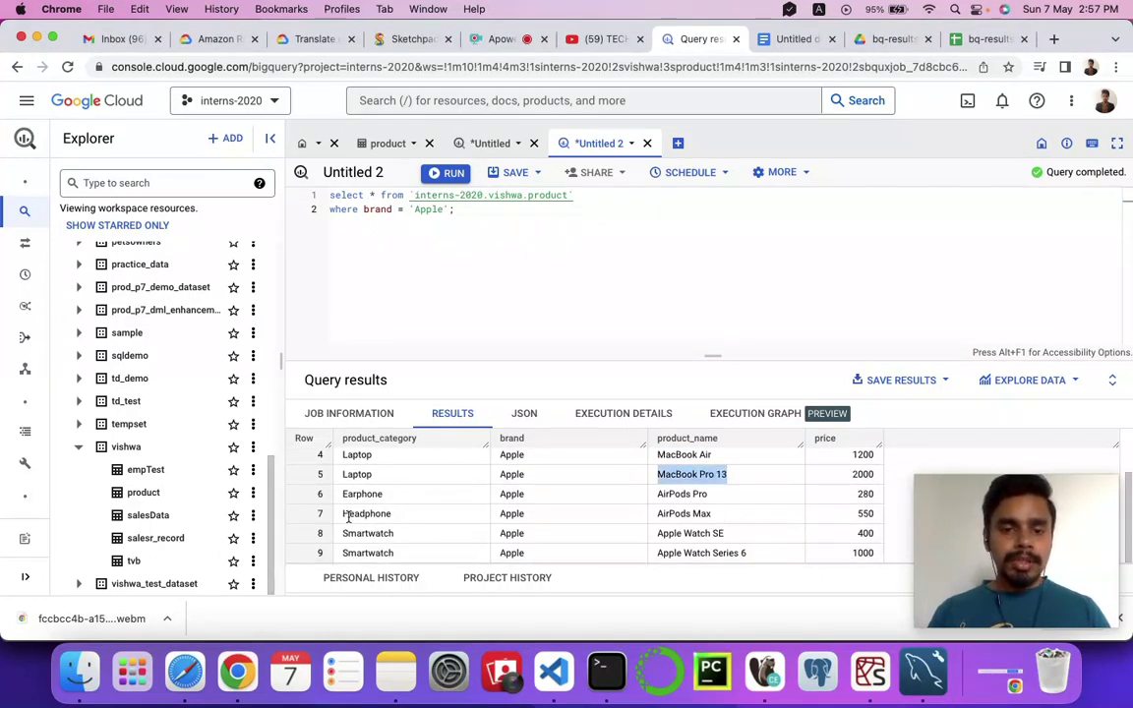
pyautogui.moveTo(741, 539); pyautogui.dragTo(638, 537)
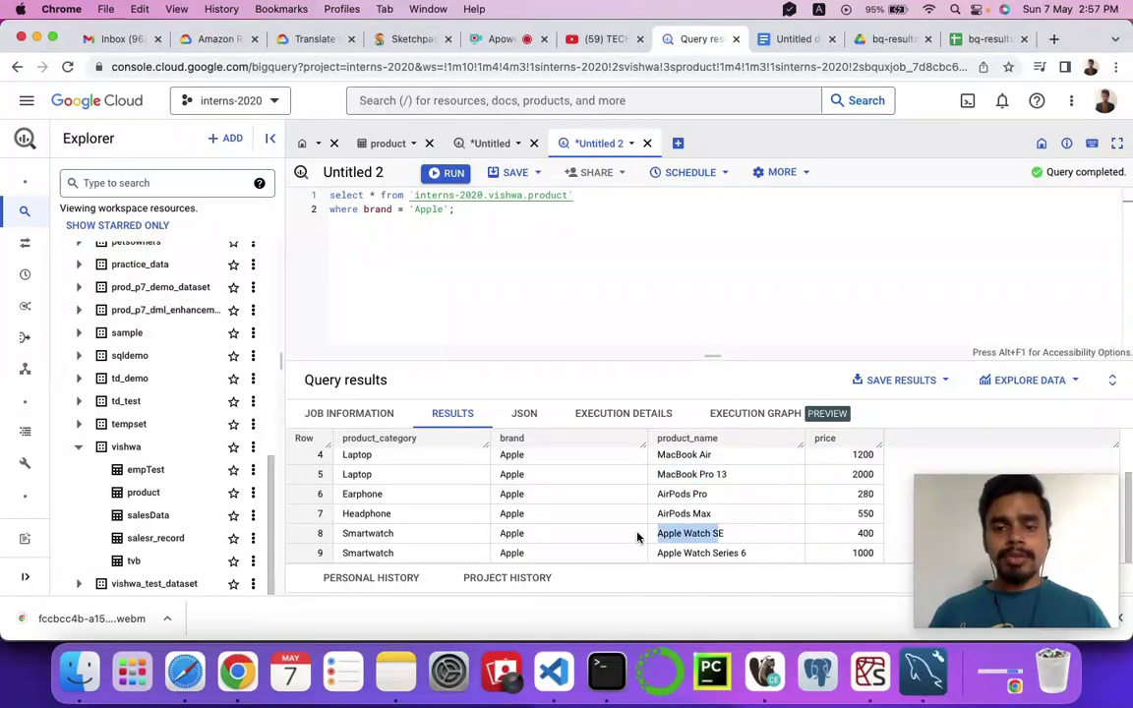
pyautogui.scroll(1, 637, 492)
pyautogui.scroll(-1, 542, 522)
pyautogui.scroll(1, 585, 515)
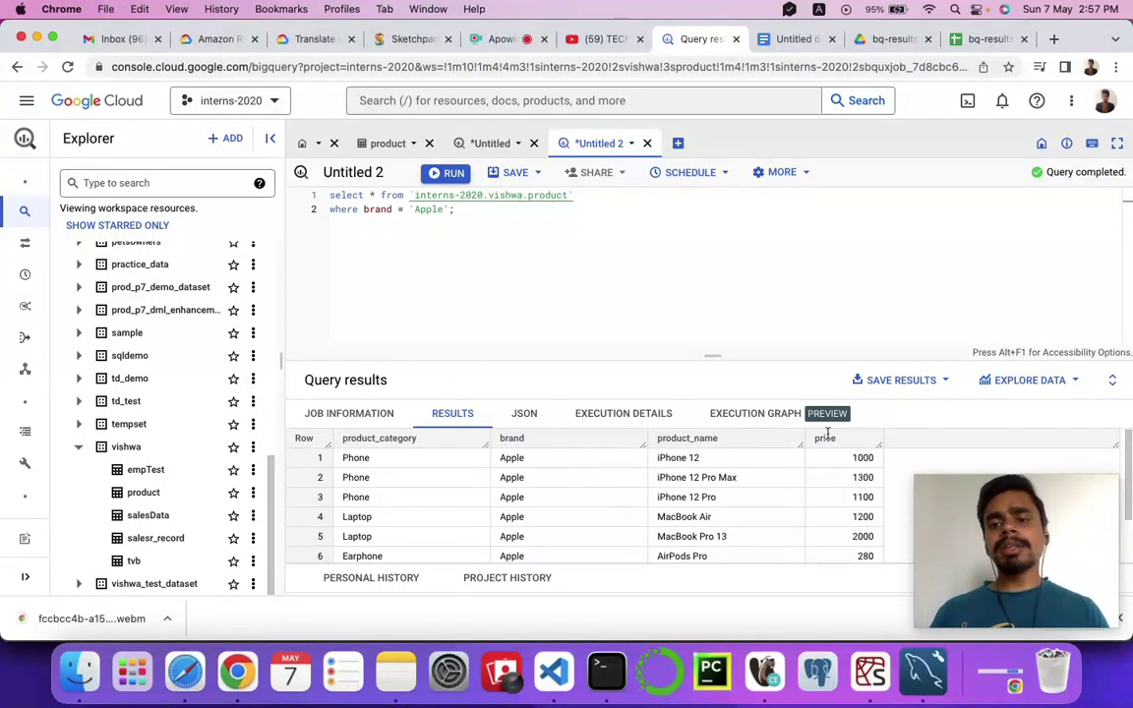
# Save the query results as a CSV file to Google Drive and open the exported file in Google Sheets.
pyautogui.click(944, 386)
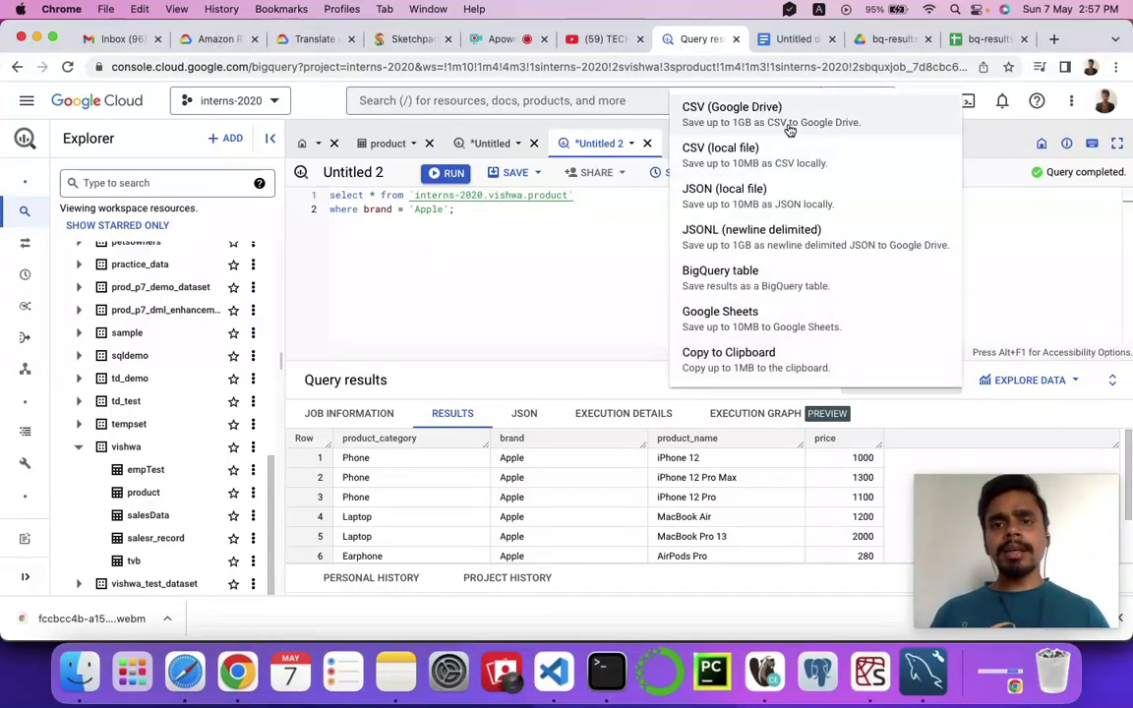
pyautogui.click(735, 120)
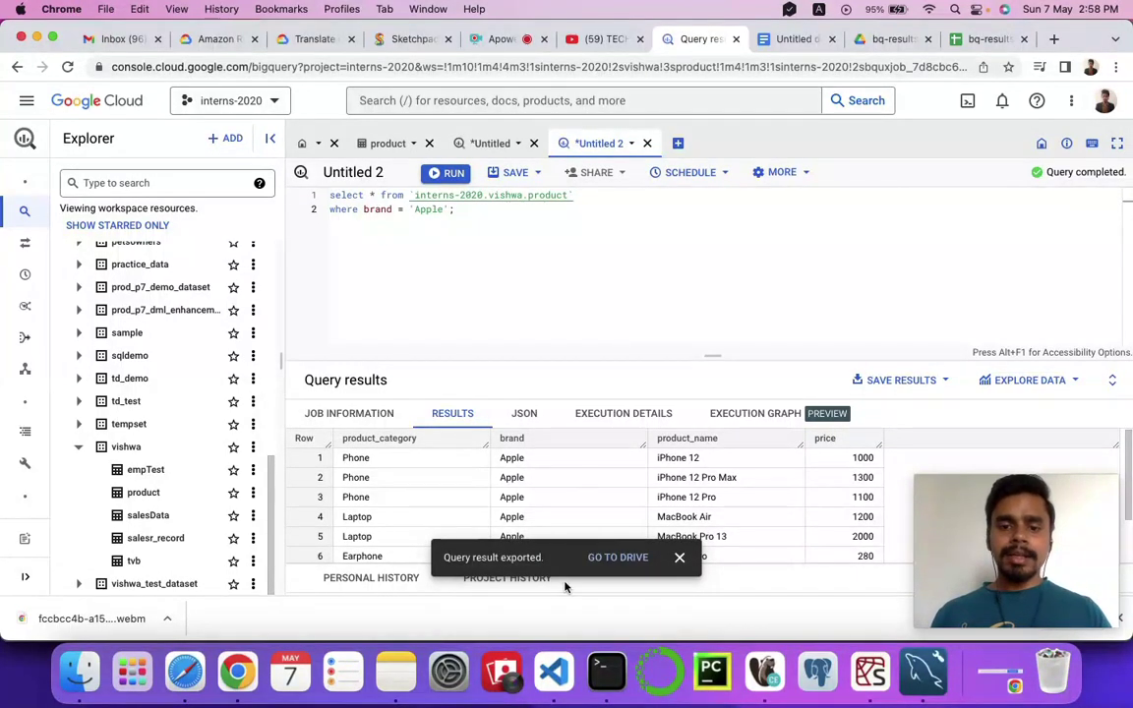
pyautogui.click(611, 559)
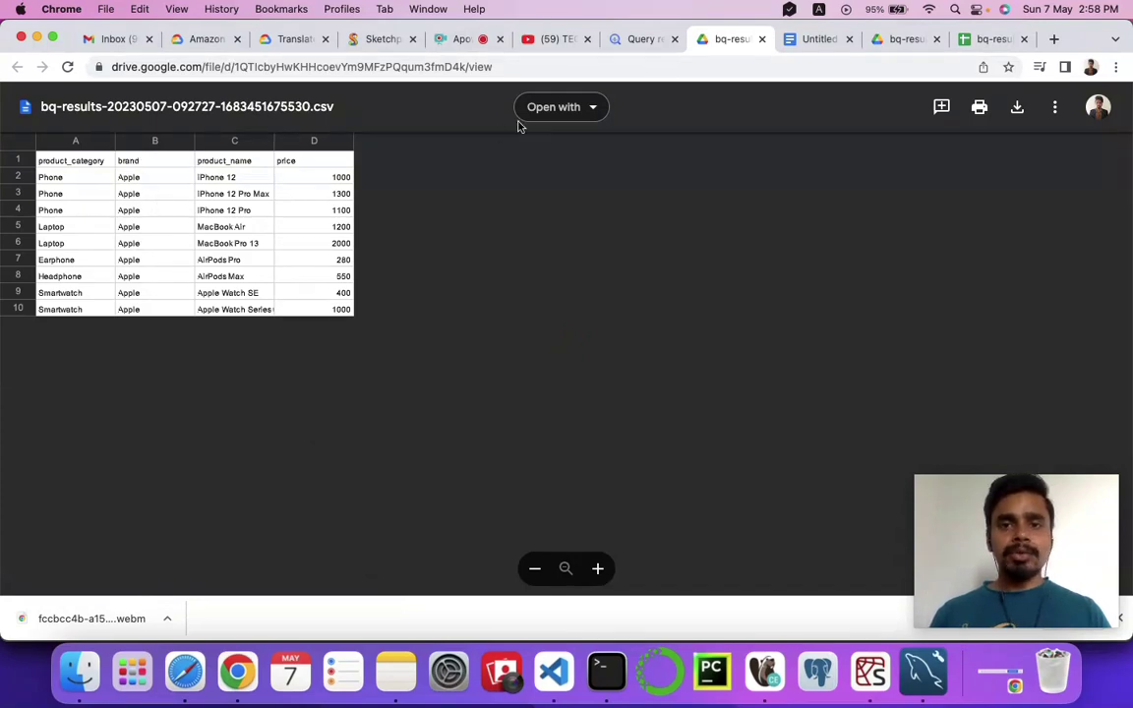
pyautogui.click(588, 111)
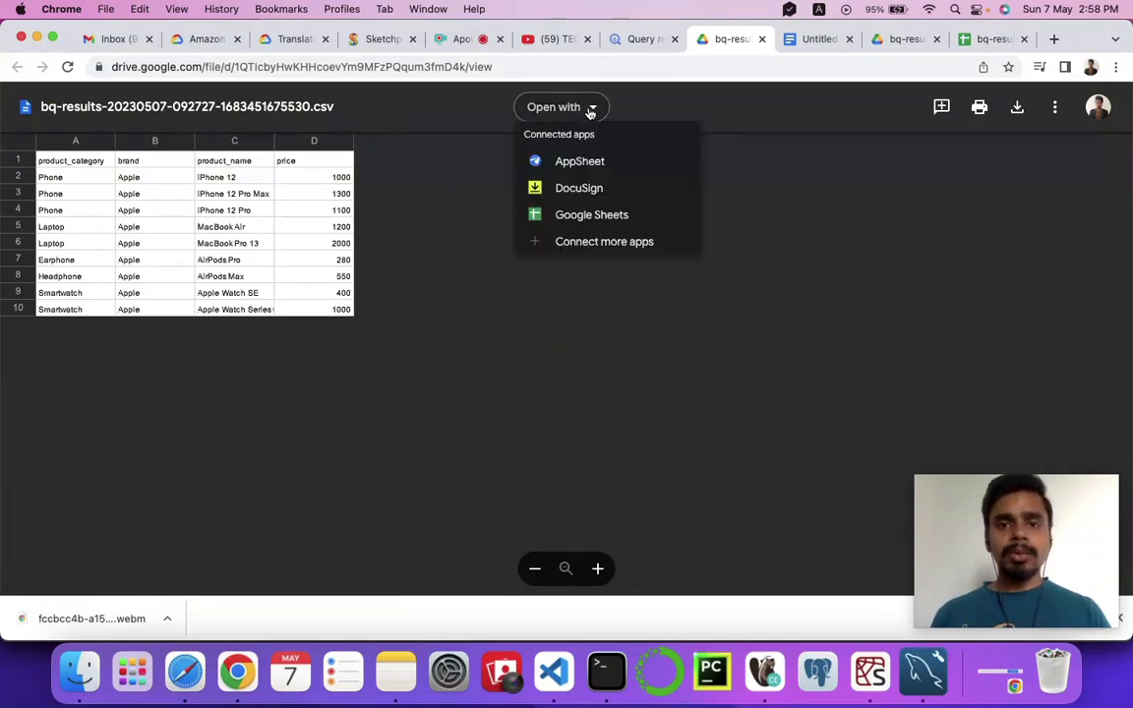
pyautogui.click(581, 220)
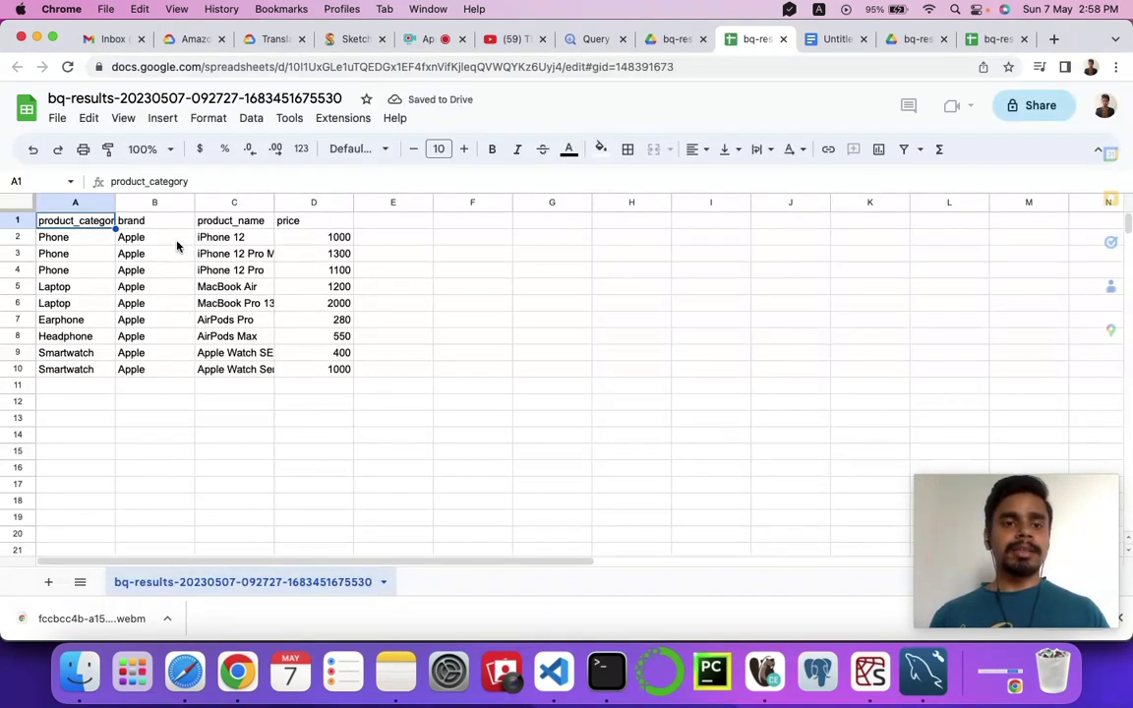
# Examine the exported spreadsheet's header row, brand values and product names by highlighting the cell ranges.
pyautogui.hotkey('shift', 'Right')
pyautogui.hotkey('shift', 'Right')
pyautogui.hotkey('shift', 'Right')
pyautogui.hotkey('shift', 'Right')
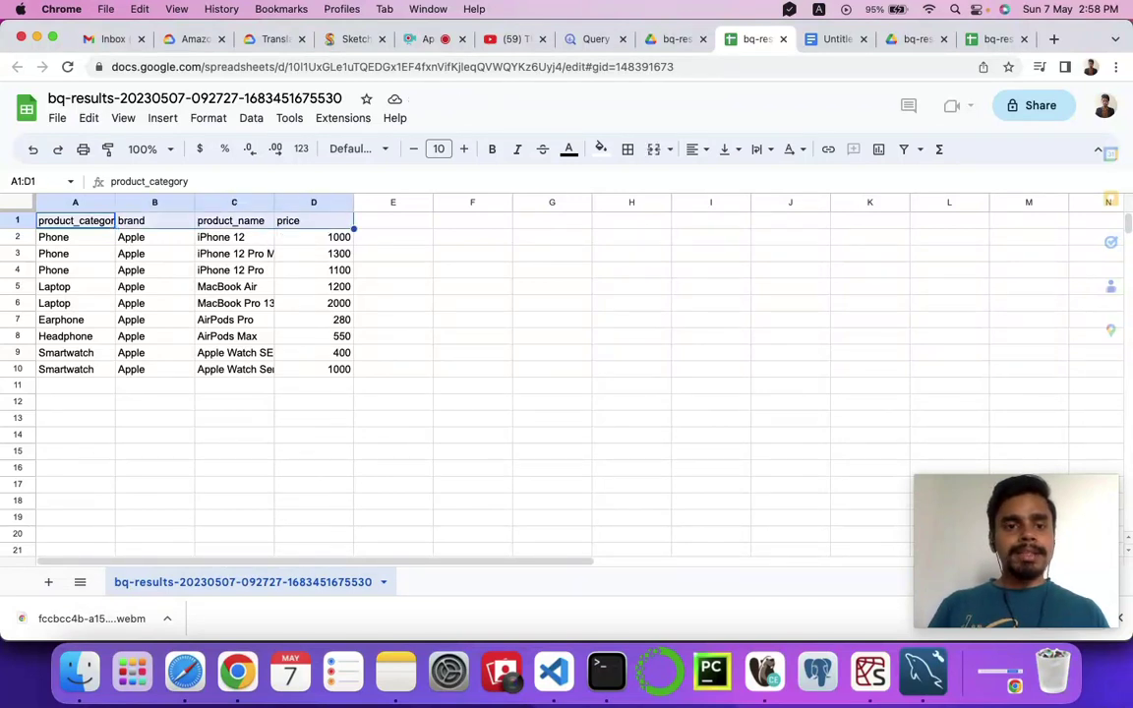
pyautogui.hotkey('shift', 'Down')
pyautogui.hotkey('shift', 'Down')
pyautogui.hotkey('shift', 'Down')
pyautogui.hotkey('shift', 'Down')
pyautogui.hotkey('shift', 'Down')
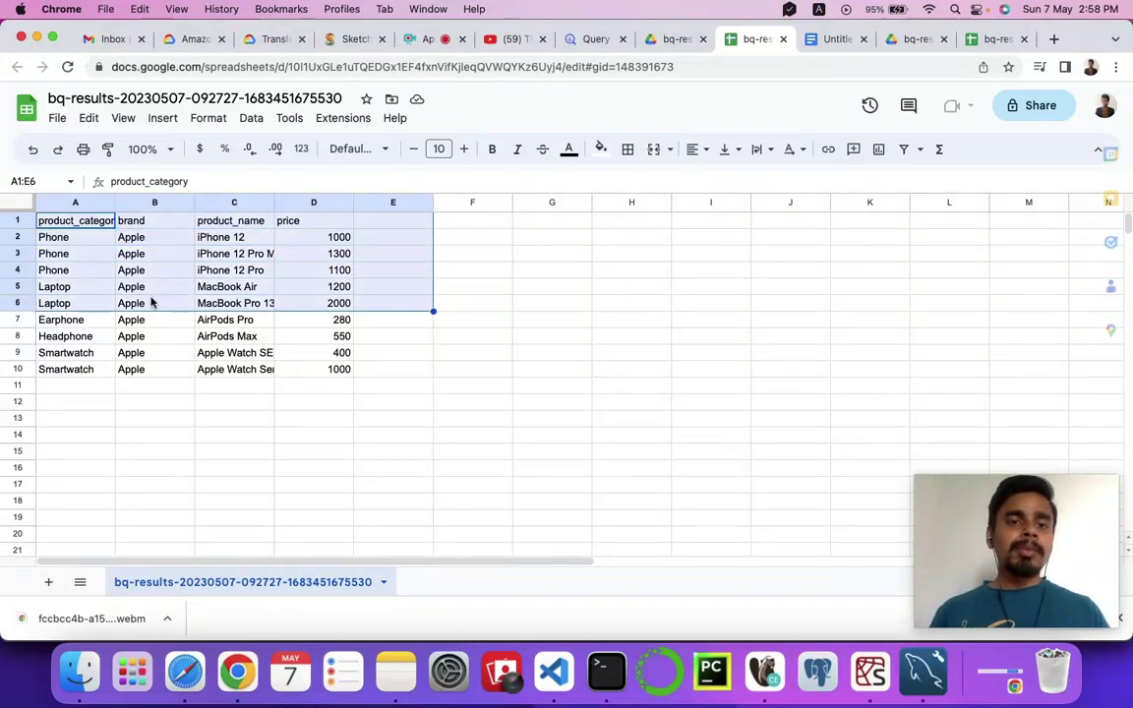
pyautogui.click(143, 303)
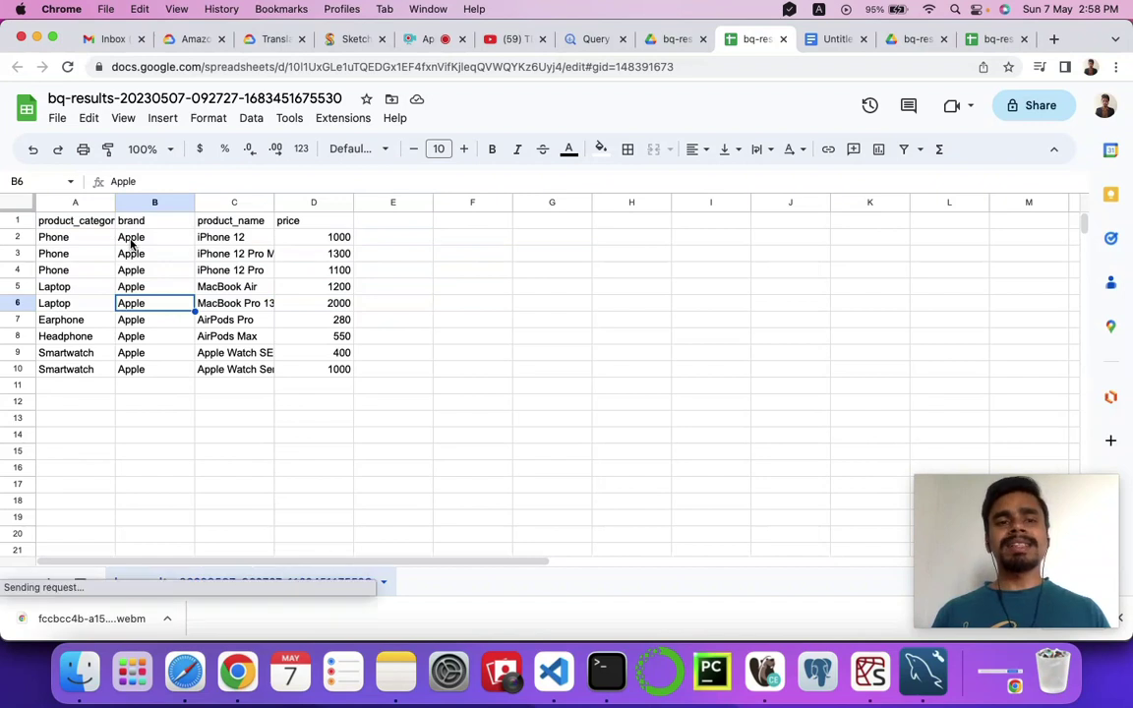
pyautogui.moveTo(138, 241); pyautogui.dragTo(148, 269)
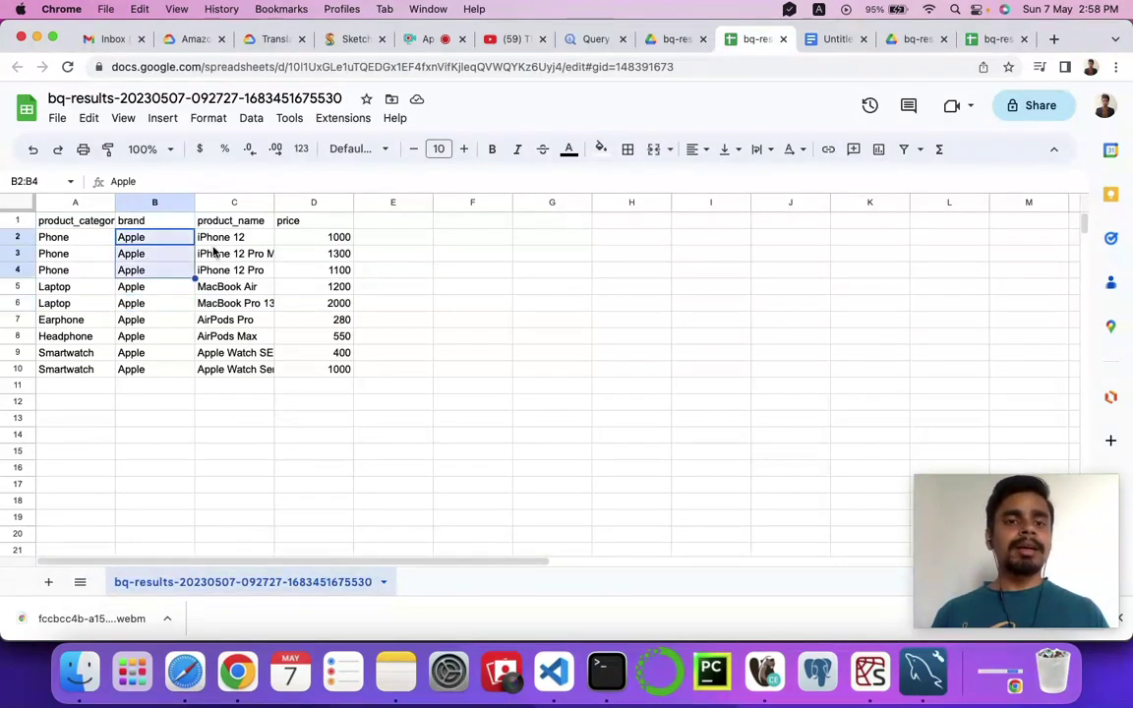
pyautogui.moveTo(220, 242); pyautogui.dragTo(220, 372)
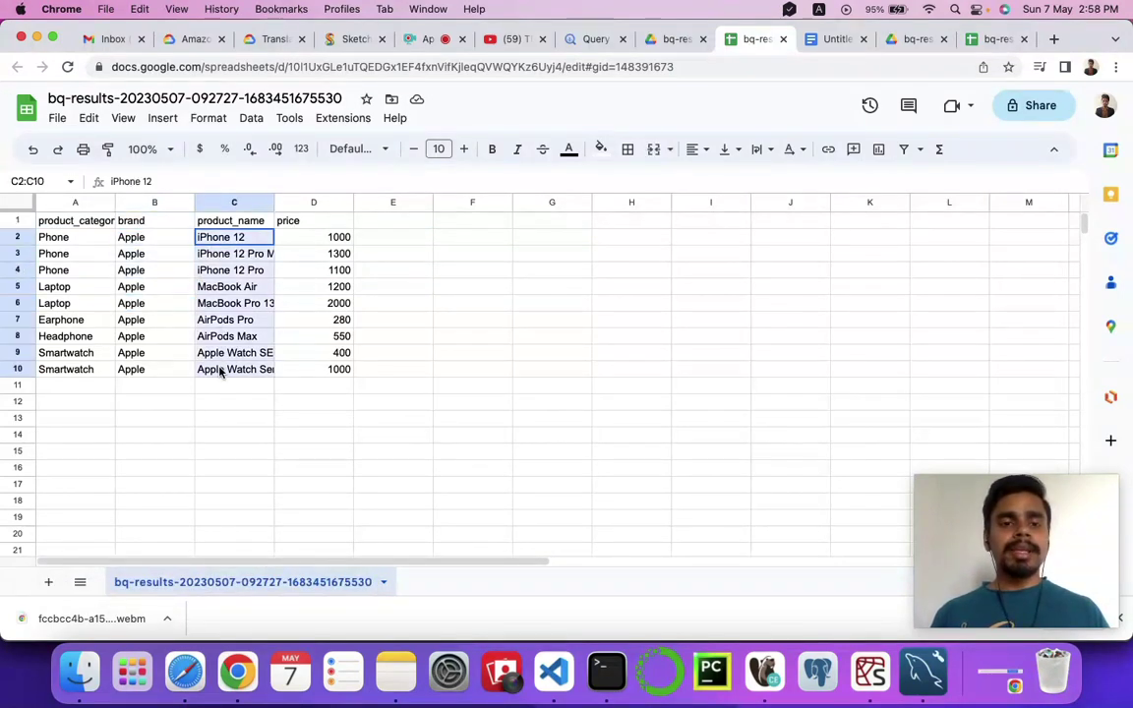
# Compare the exported spreadsheet's rows with the Apple brand query in BigQuery.
pyautogui.click(64, 240)
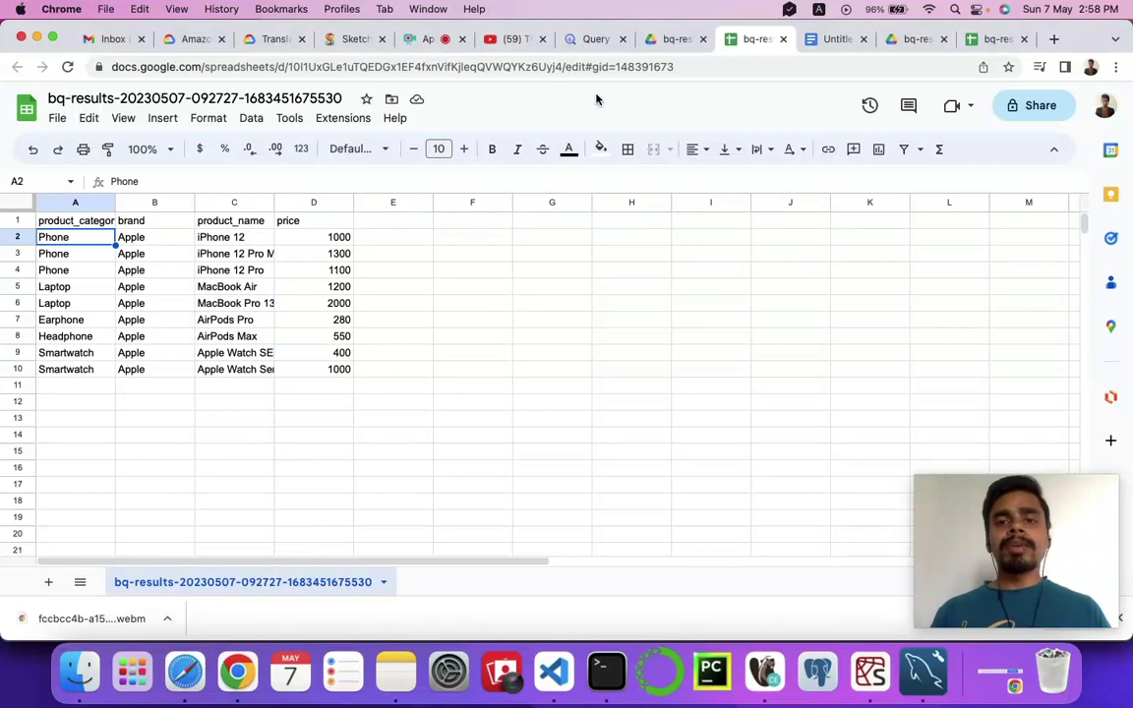
pyautogui.click(583, 43)
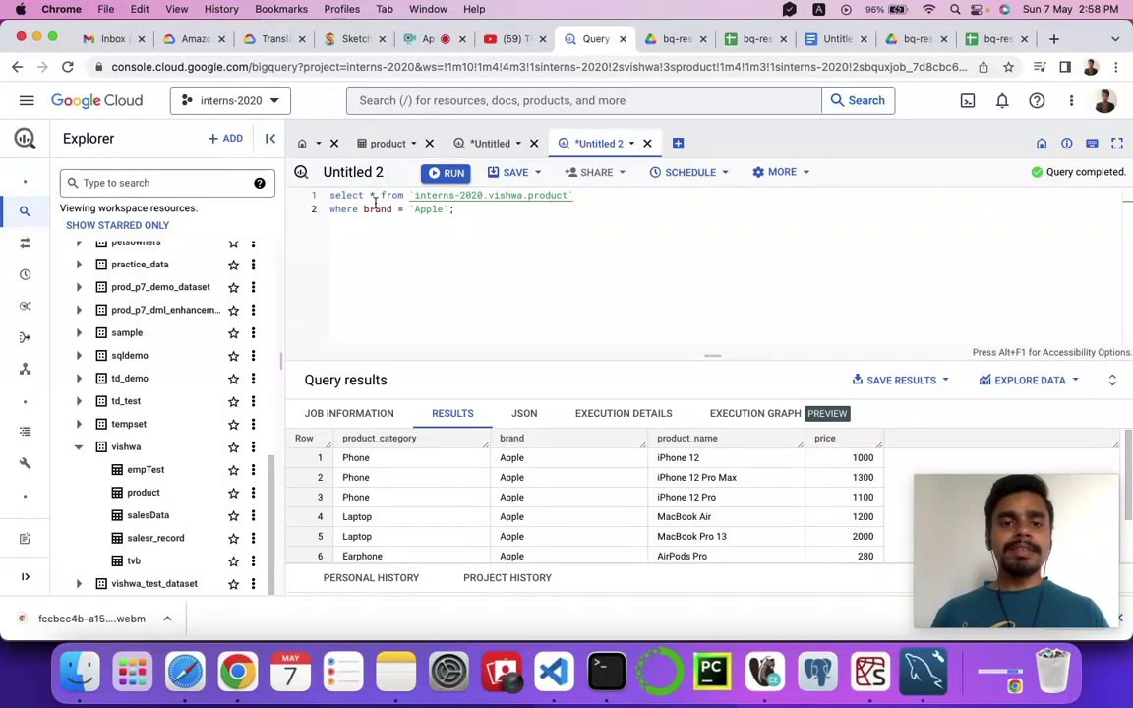
pyautogui.moveTo(462, 210); pyautogui.dragTo(388, 167)
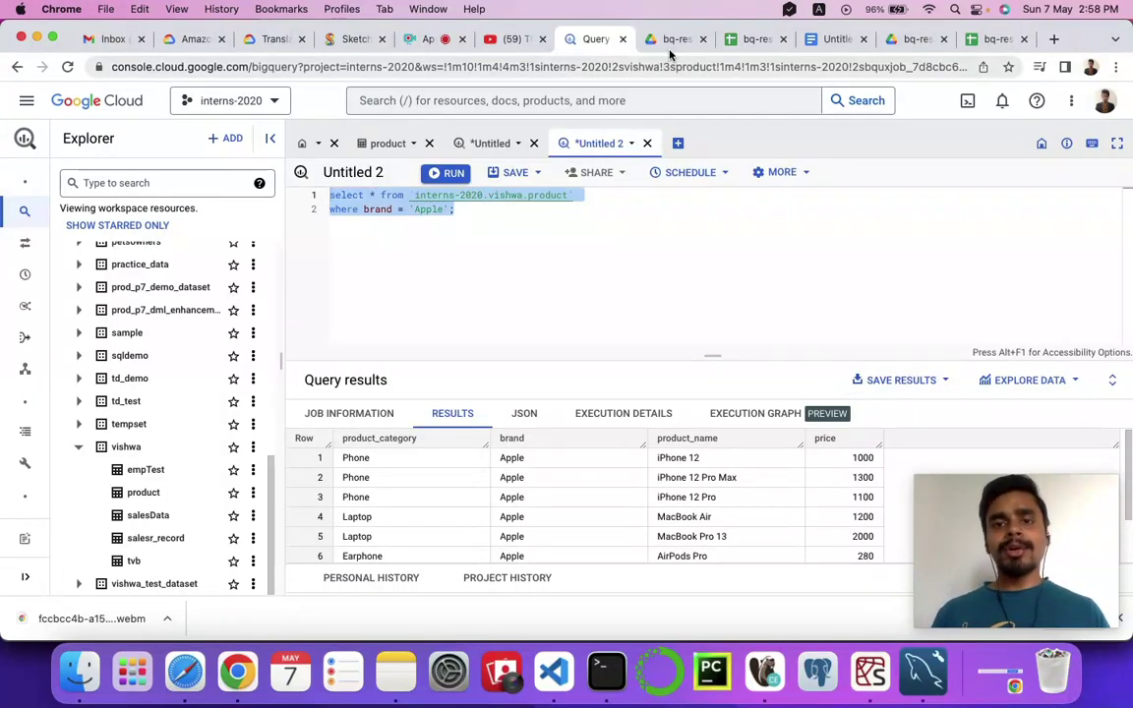
pyautogui.click(731, 40)
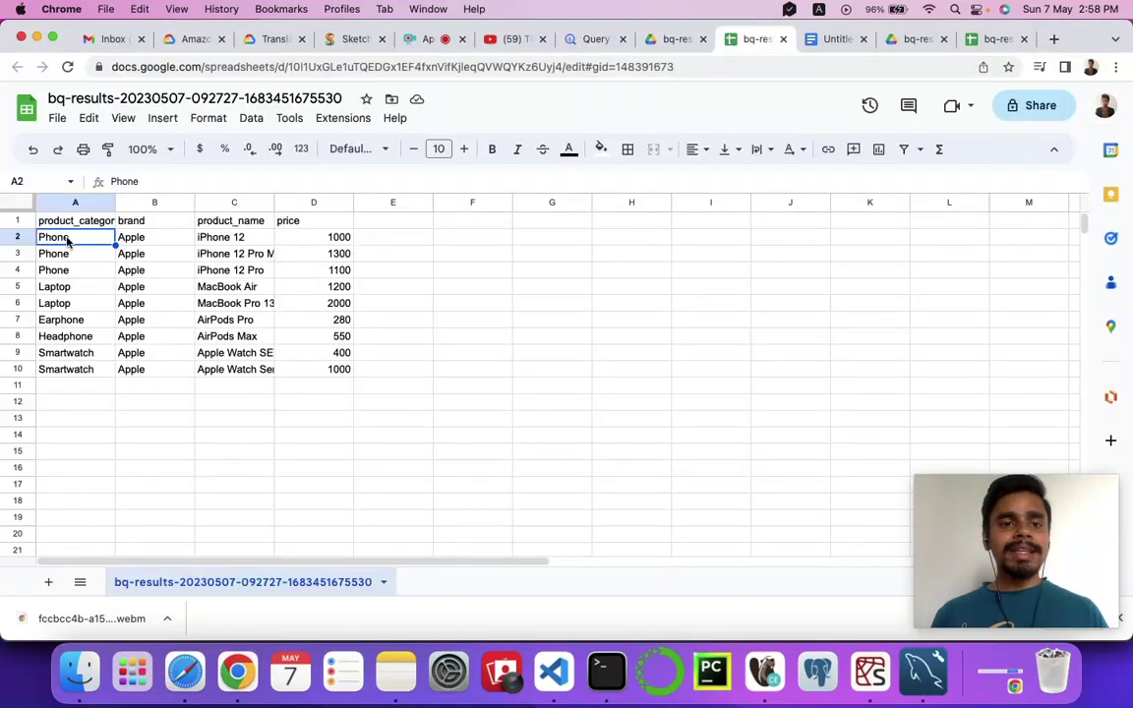
# Save the BigQuery results as a local CSV file and open the downloaded file in VS Code.
pyautogui.click(590, 39)
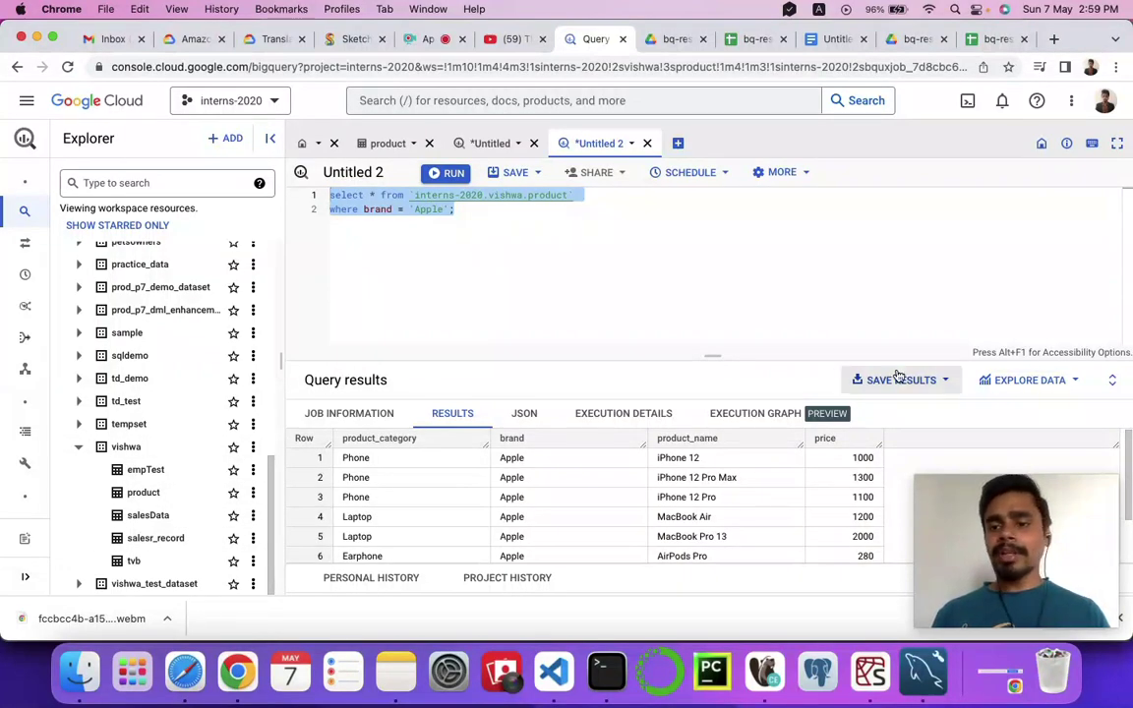
pyautogui.click(943, 380)
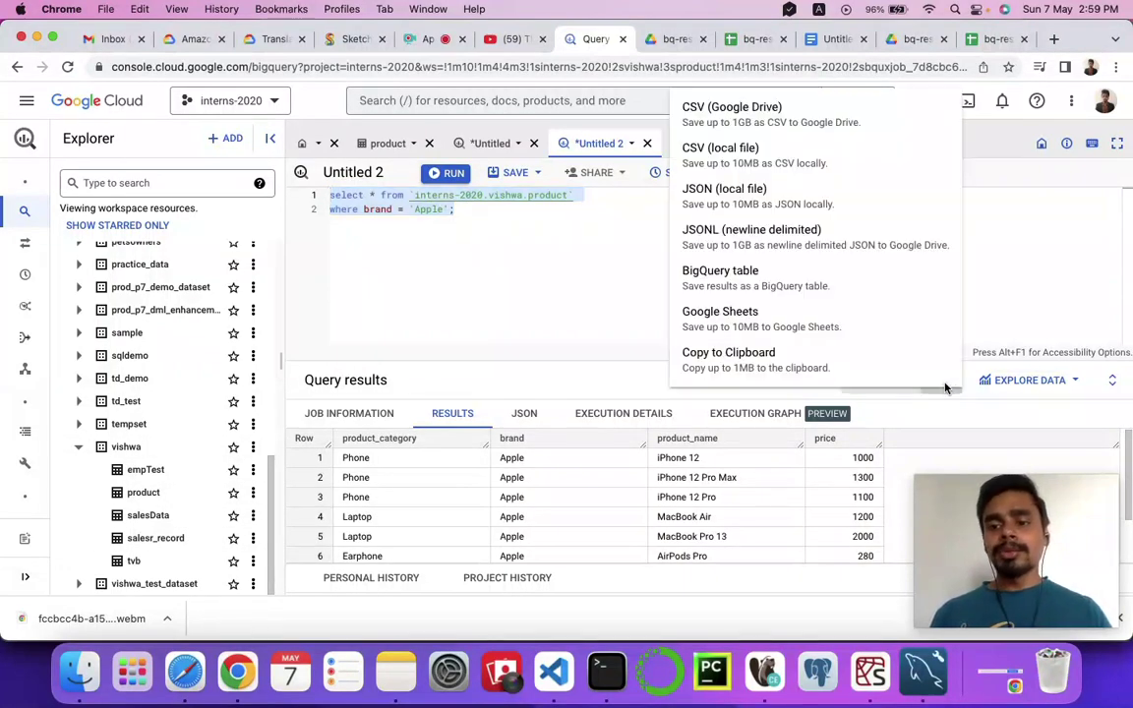
pyautogui.click(724, 163)
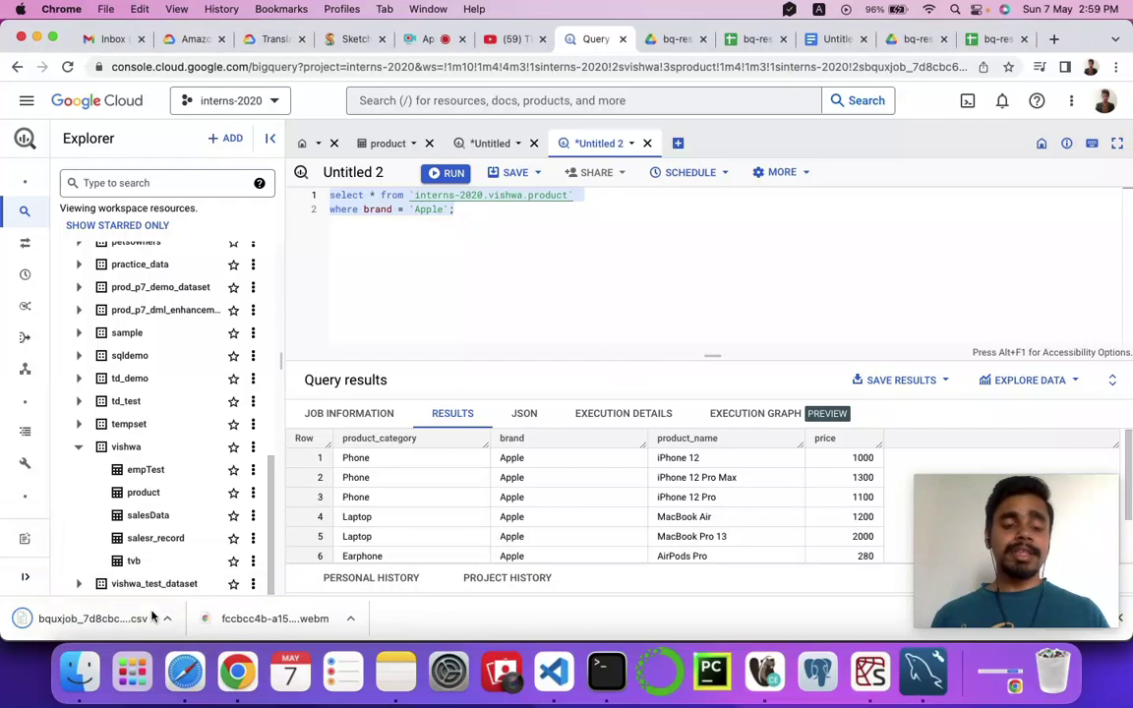
pyautogui.click(100, 619)
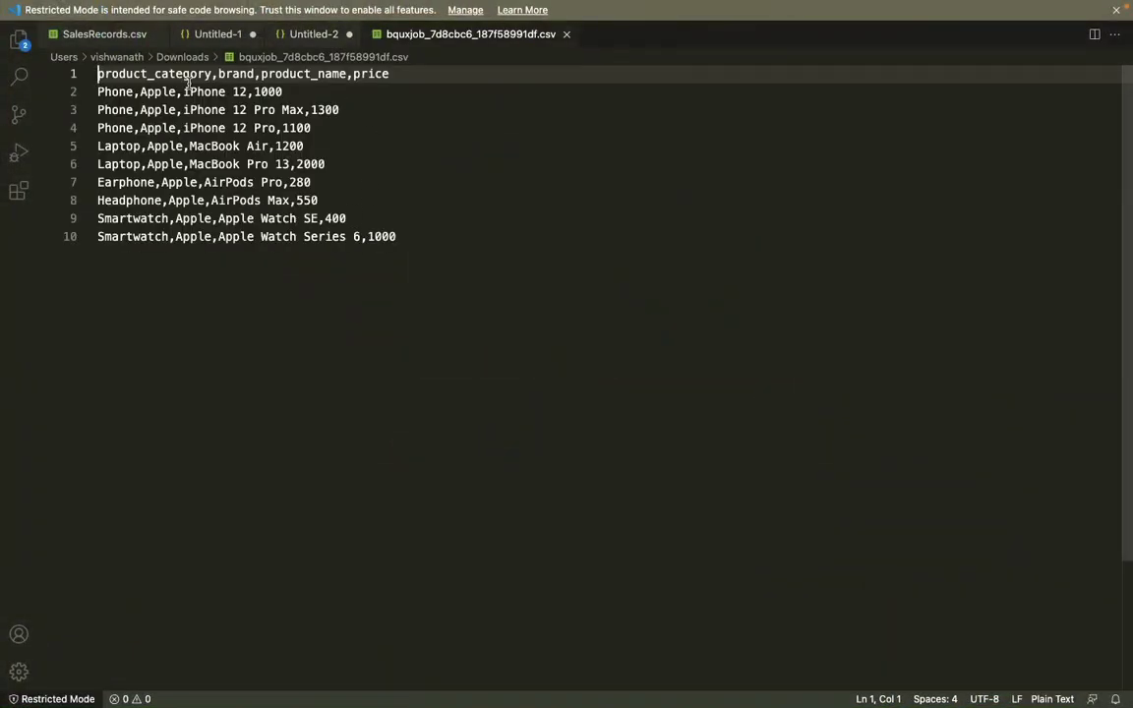
# Examine the downloaded CSV's comma-separated rows, highlighting the delimiter and the product name in the first record.
pyautogui.press('super+a')
pyautogui.click(342, 138)
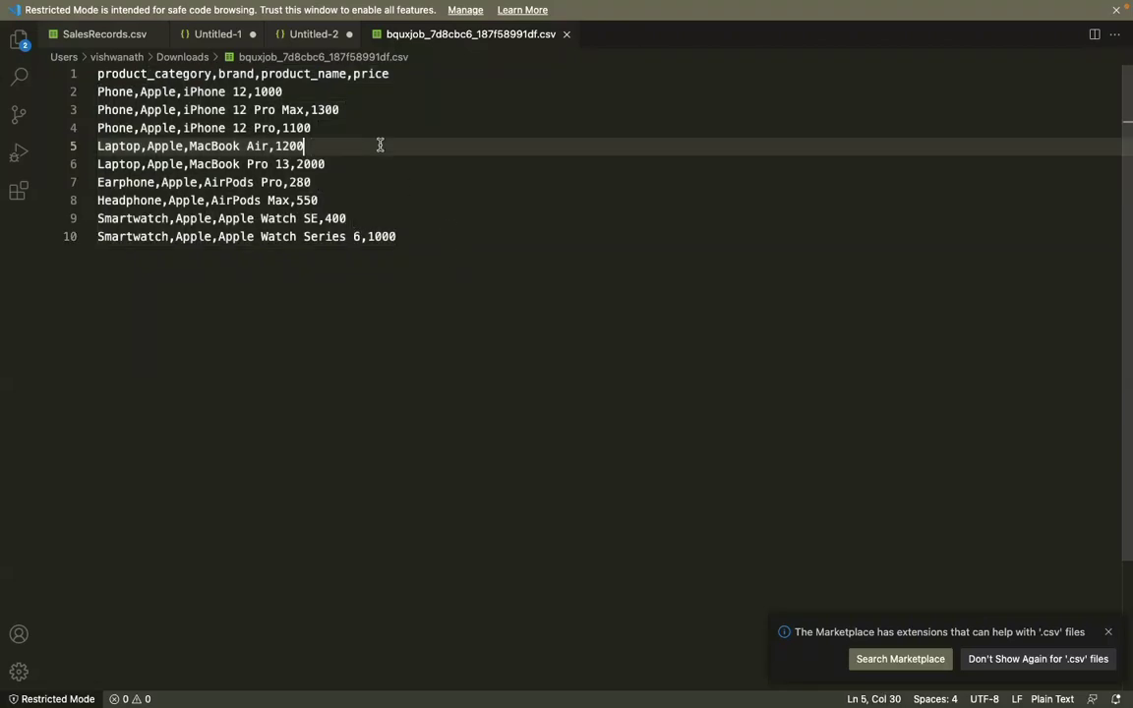
pyautogui.doubleClick(140, 92)
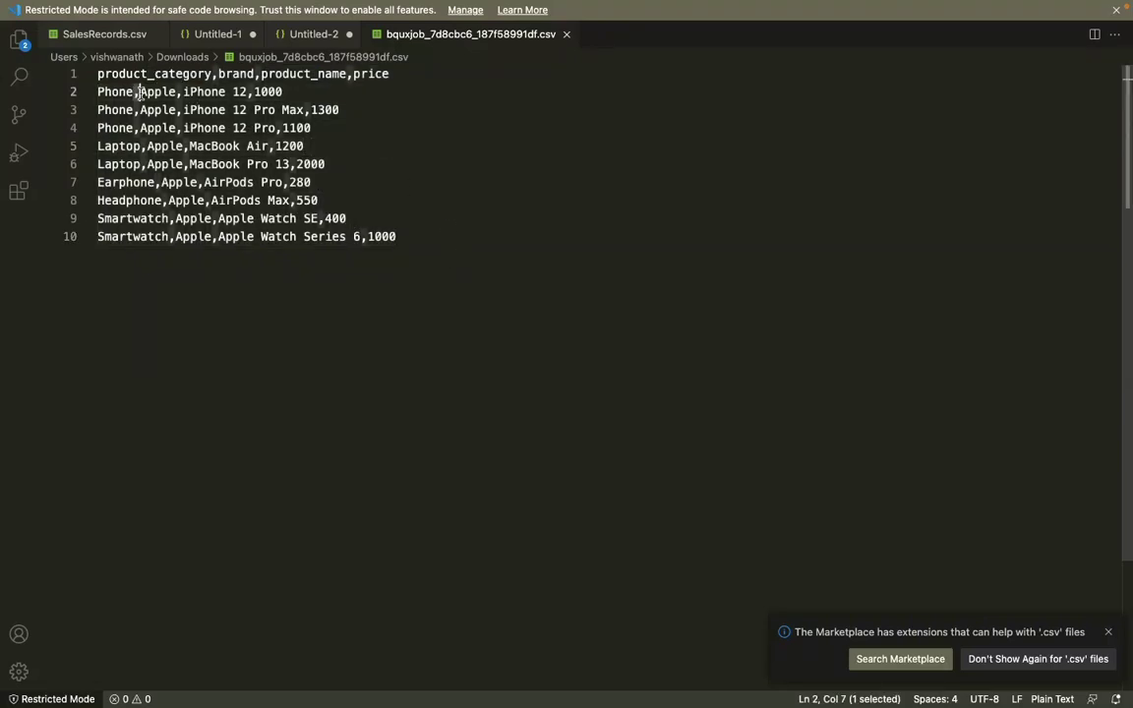
pyautogui.moveTo(183, 92); pyautogui.dragTo(205, 92)
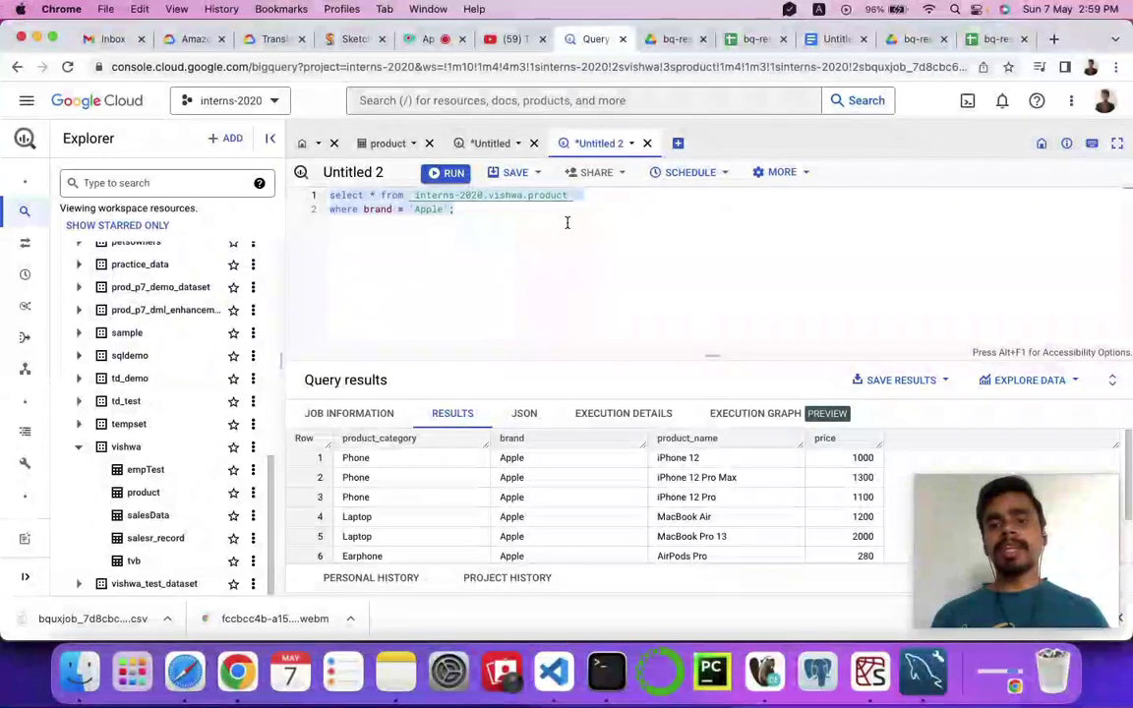
# Examine the name, mode and type key-value pairs in the Untitled-1 file in VS Code as a JSON format example.
pyautogui.click(925, 380)
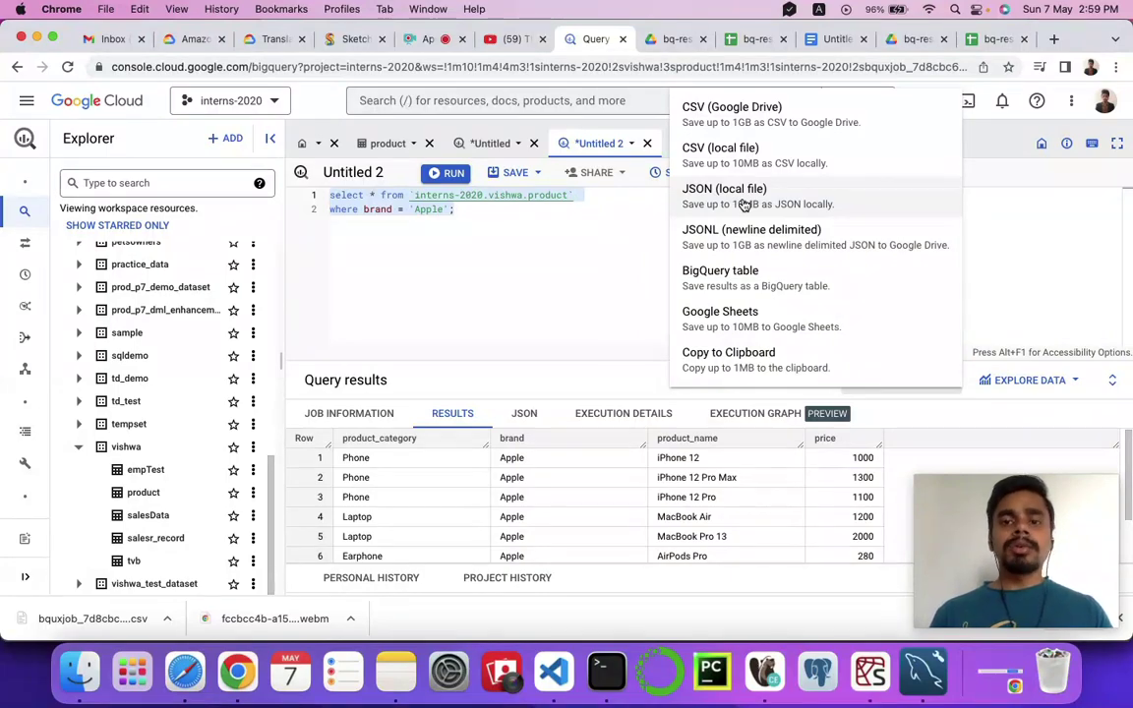
pyautogui.click(562, 679)
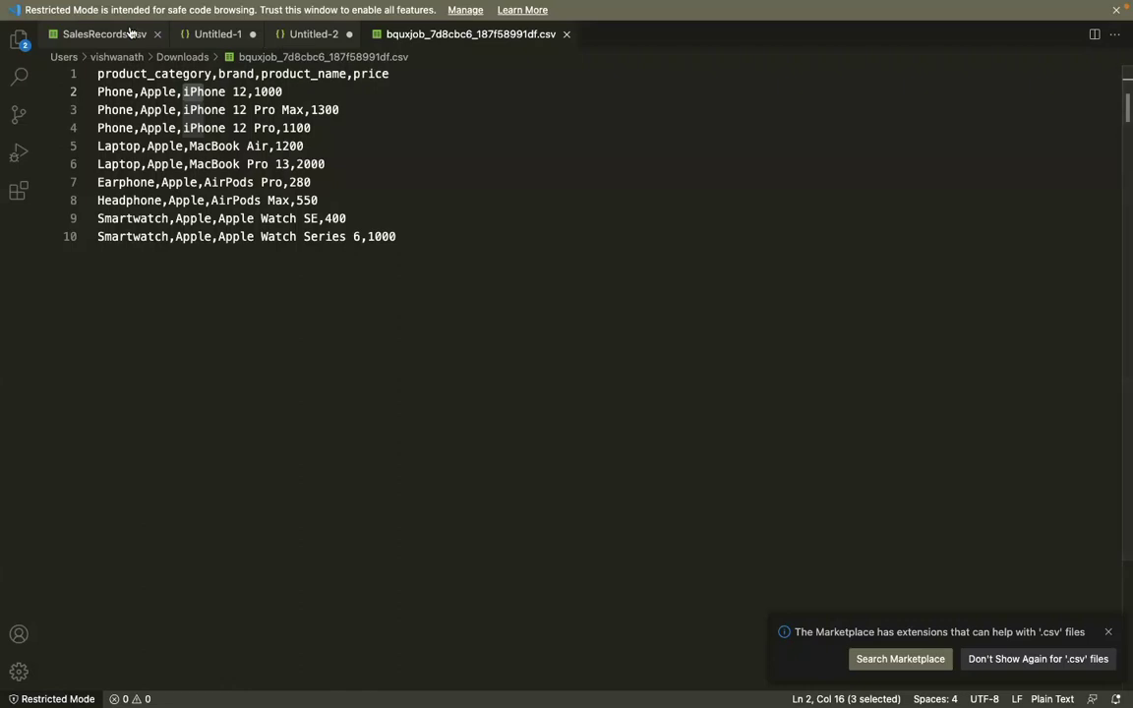
pyautogui.click(210, 38)
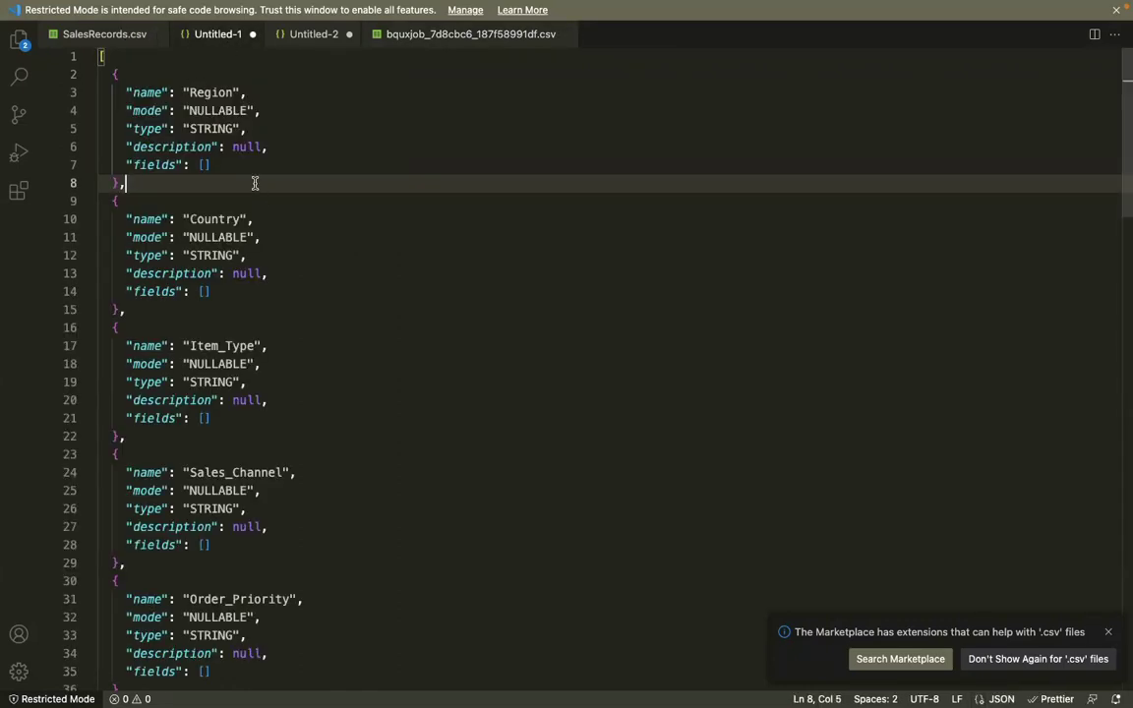
pyautogui.click(143, 93)
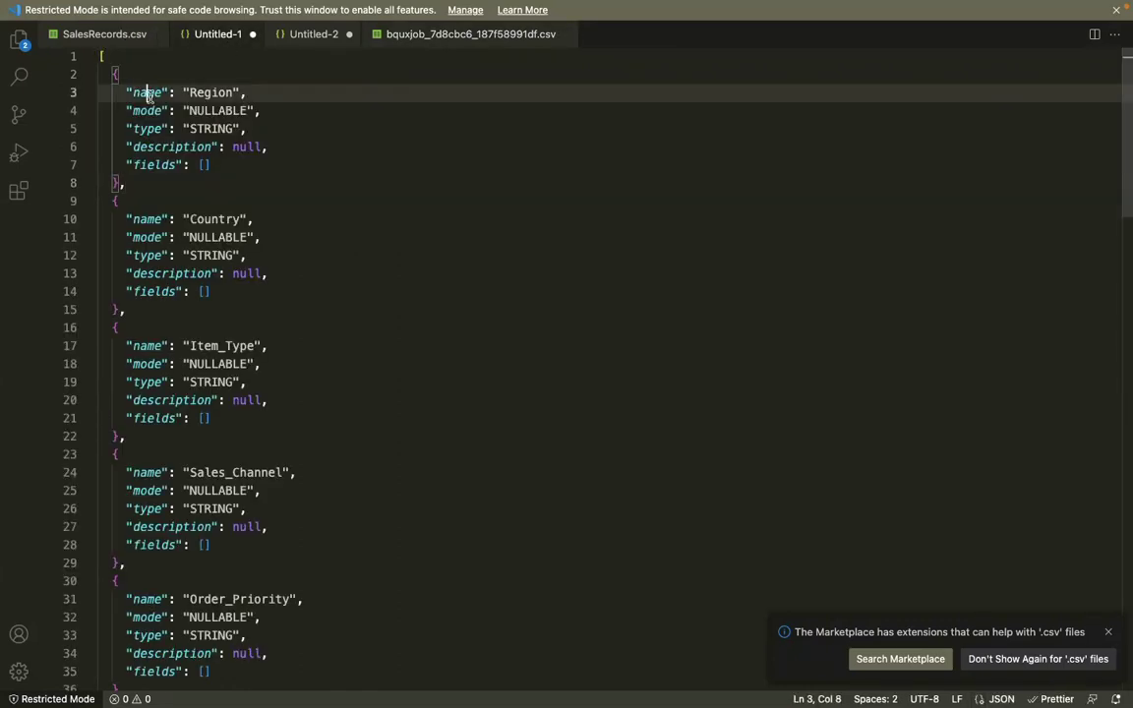
pyautogui.click(210, 92)
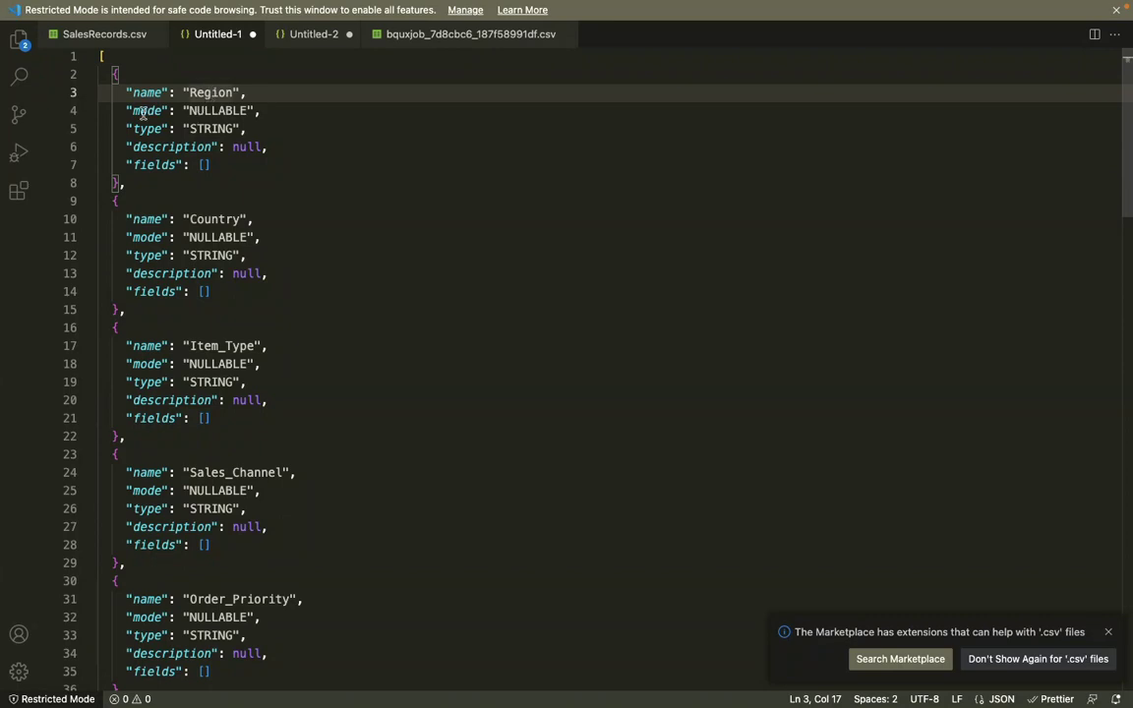
pyautogui.scroll(-5, 266, 261)
pyautogui.scroll(5, 403, 285)
pyautogui.moveTo(132, 91); pyautogui.dragTo(251, 219)
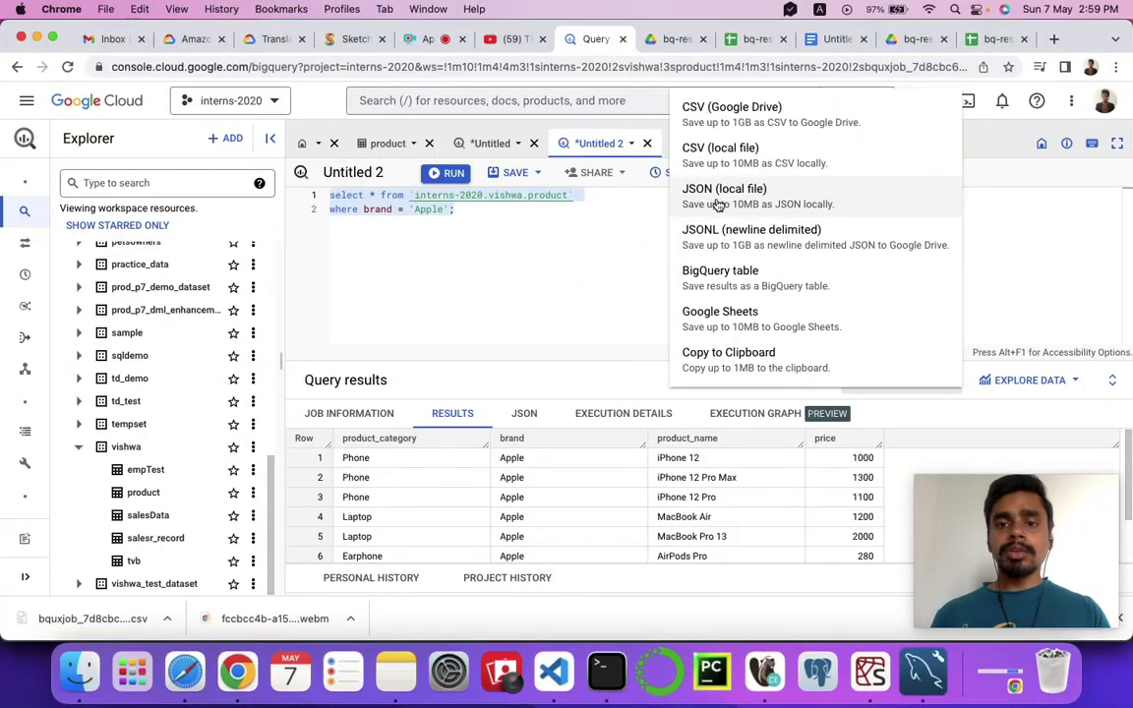
# Save the BigQuery results as a local JSON file, open it in Spyder and inspect its first and last product records.
pyautogui.click(679, 195)
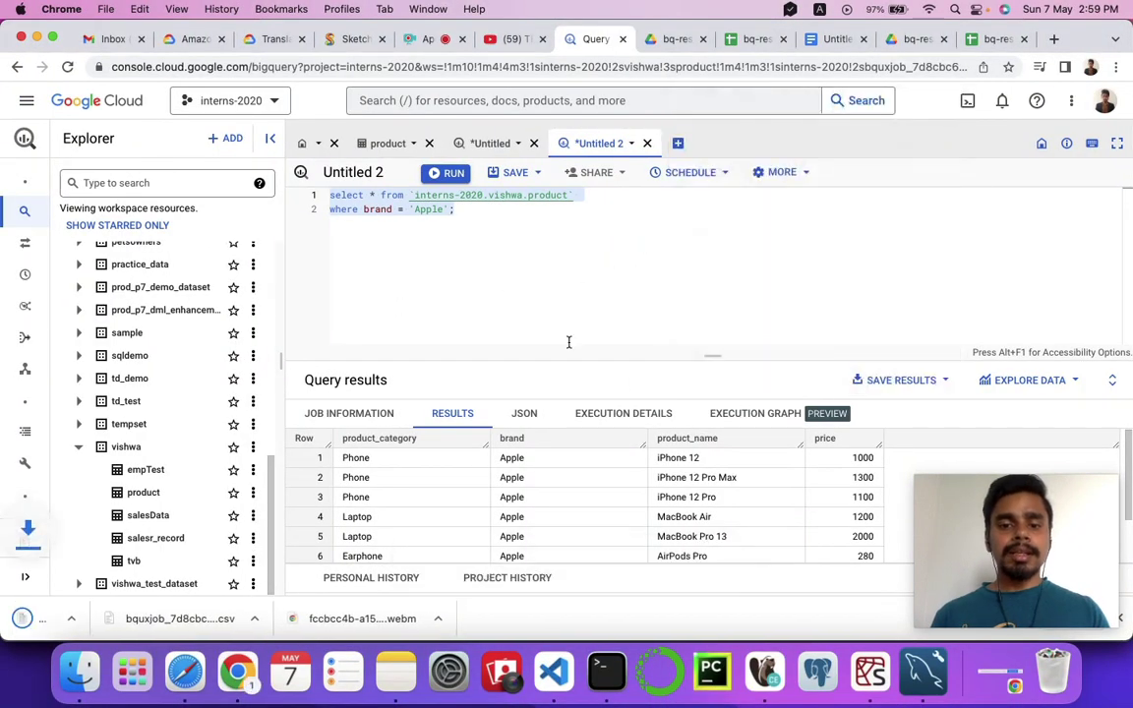
pyautogui.click(108, 627)
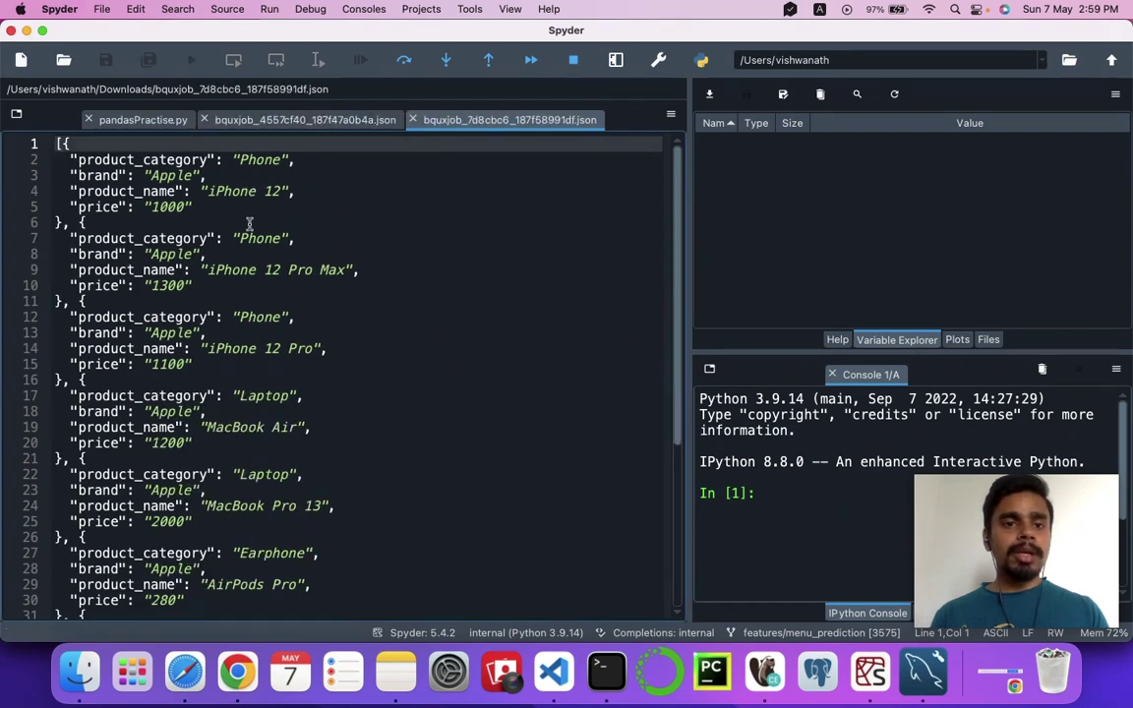
pyautogui.moveTo(233, 159); pyautogui.dragTo(295, 159)
pyautogui.moveTo(147, 175); pyautogui.dragTo(295, 190)
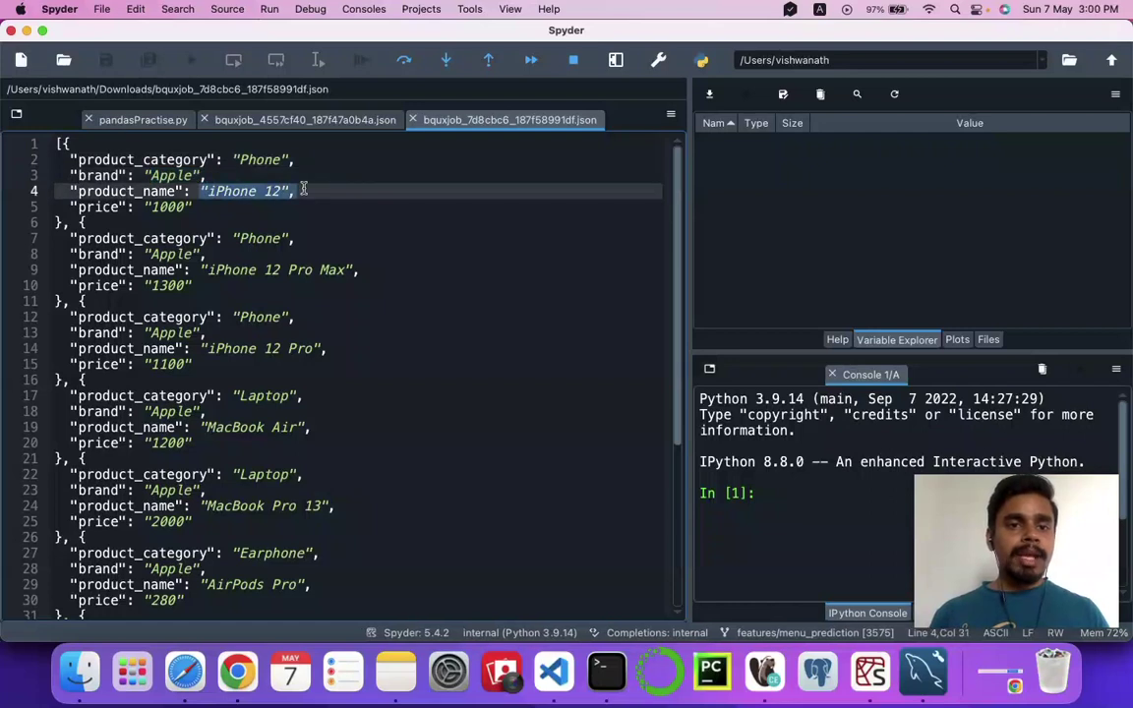
pyautogui.scroll(-5, 246, 295)
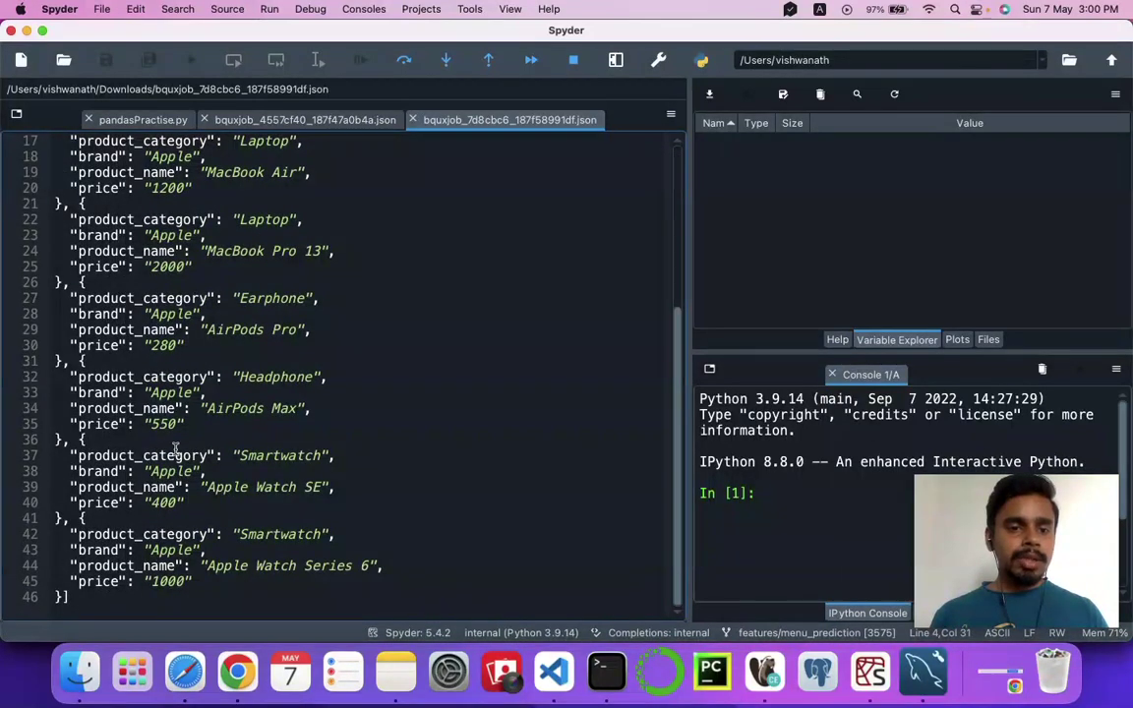
pyautogui.moveTo(72, 534); pyautogui.dragTo(61, 581)
pyautogui.doubleClick(244, 534)
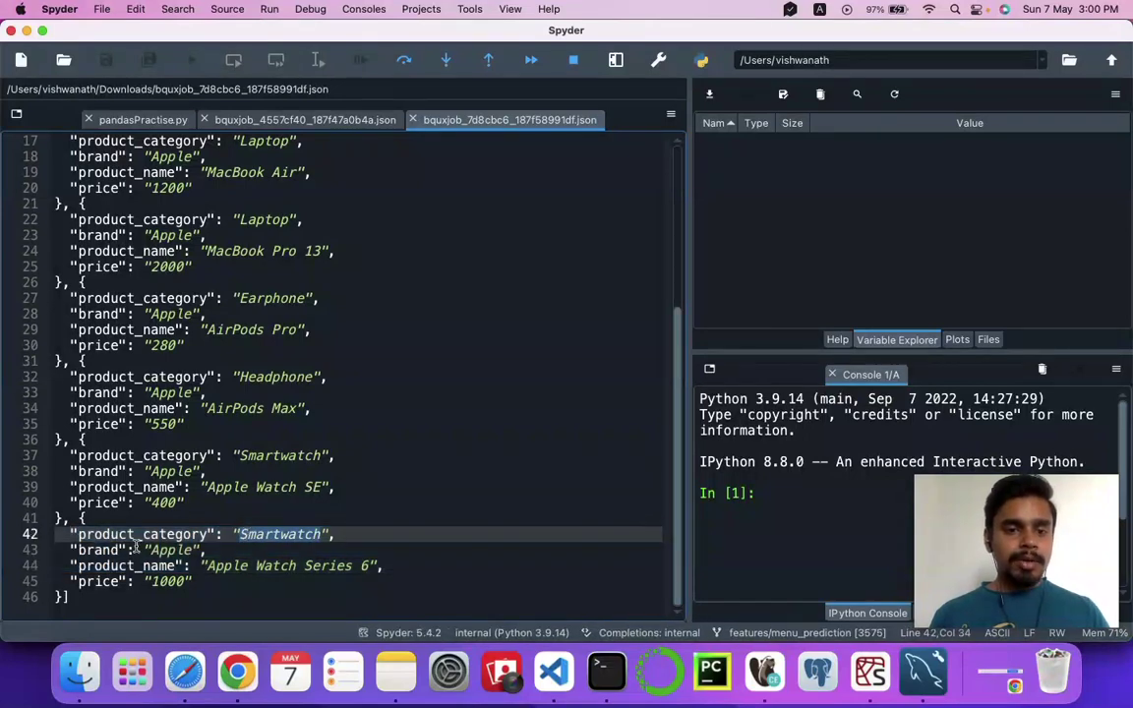
pyautogui.moveTo(142, 550); pyautogui.dragTo(335, 546)
# Save the BigQuery results as newline-delimited JSON (JSONL) to Google Drive and view the exported file's records.
pyautogui.press('super+Tab')
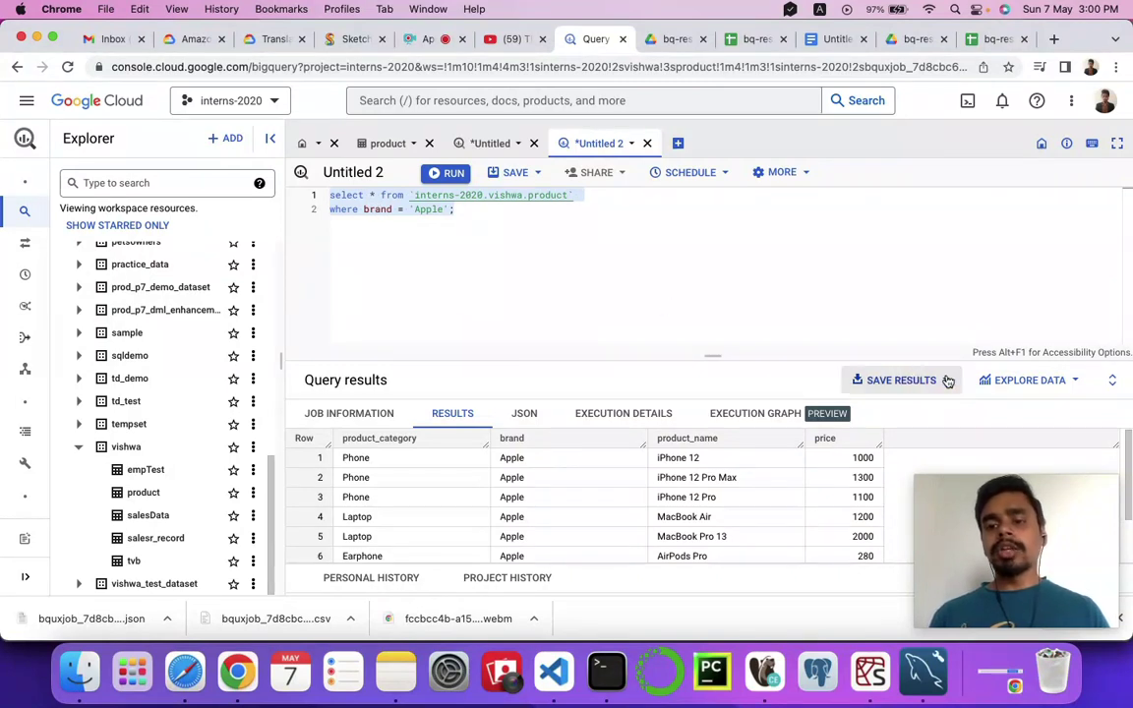
pyautogui.click(910, 380)
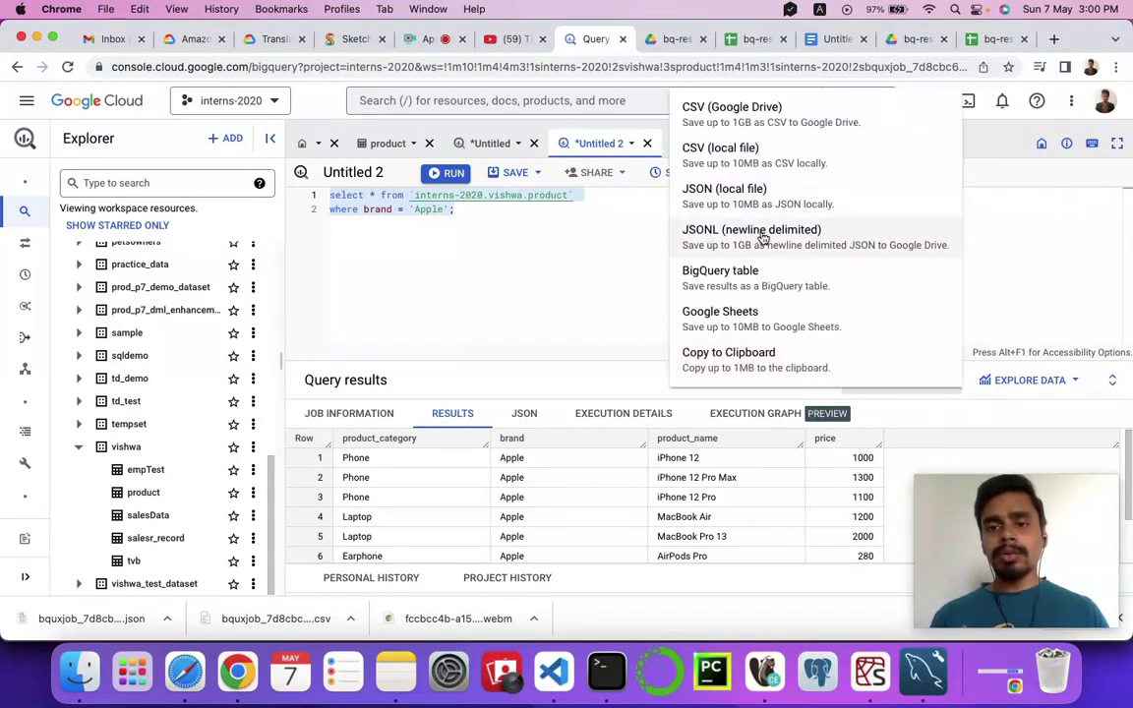
pyautogui.click(813, 241)
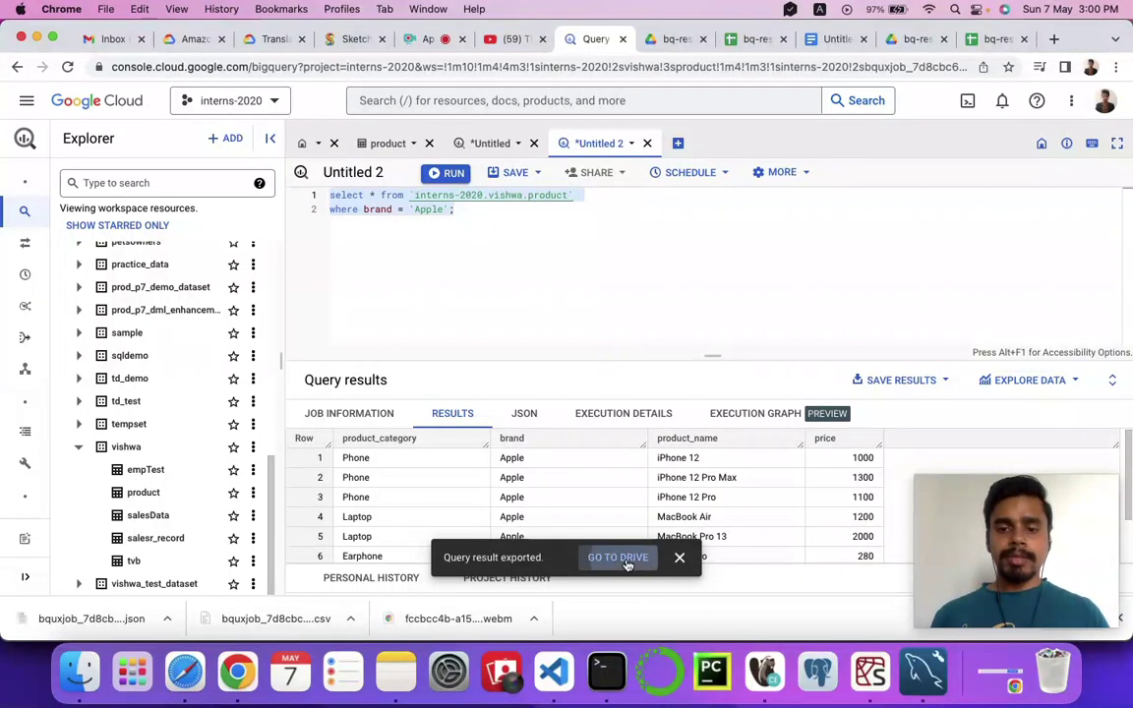
pyautogui.click(618, 557)
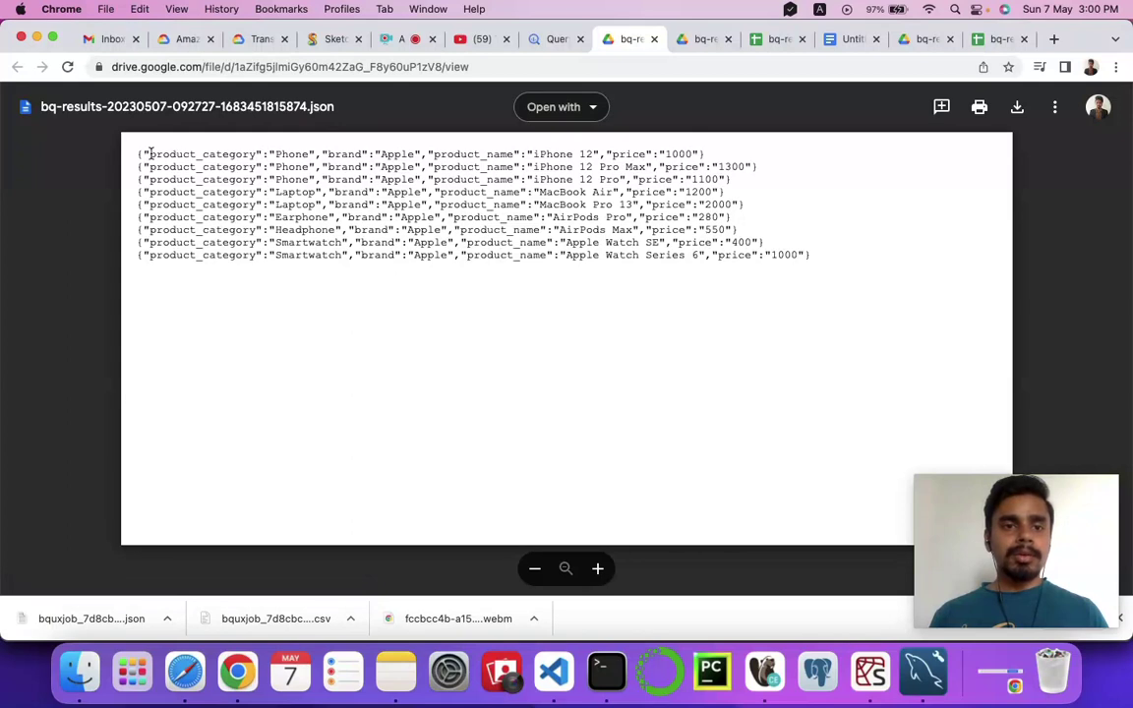
pyautogui.moveTo(146, 154); pyautogui.dragTo(618, 264)
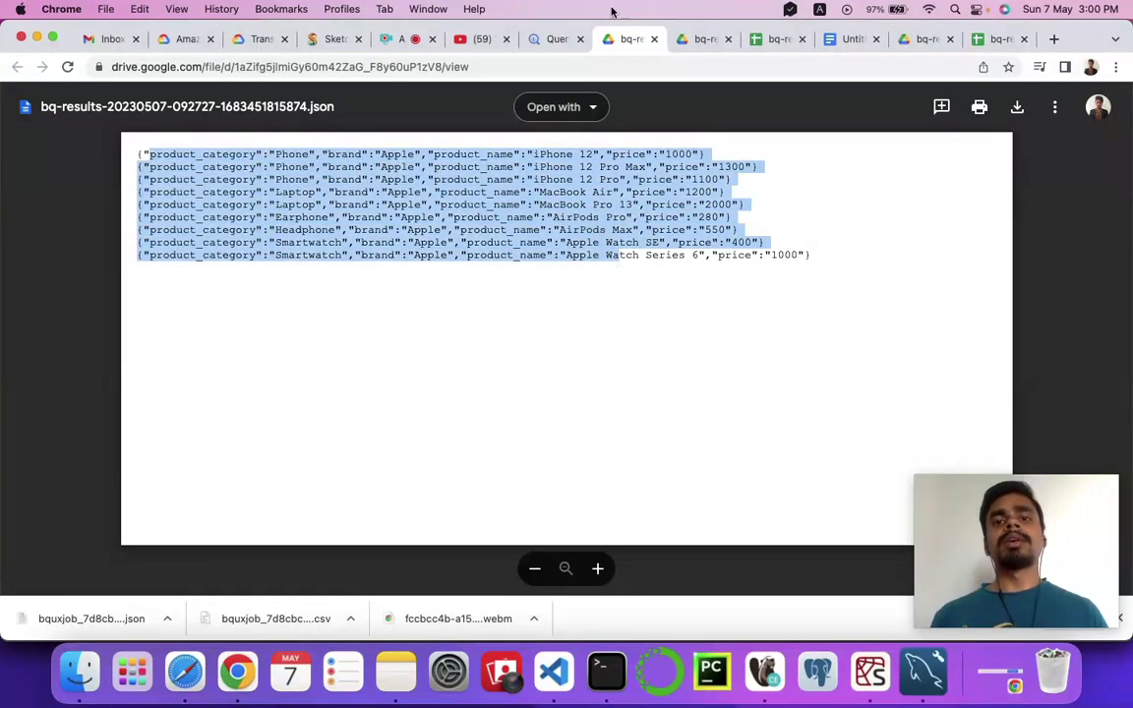
# Review the Dataset and Table destination fields for exporting the query results to a BigQuery table, and cancel the export.
pyautogui.click(551, 38)
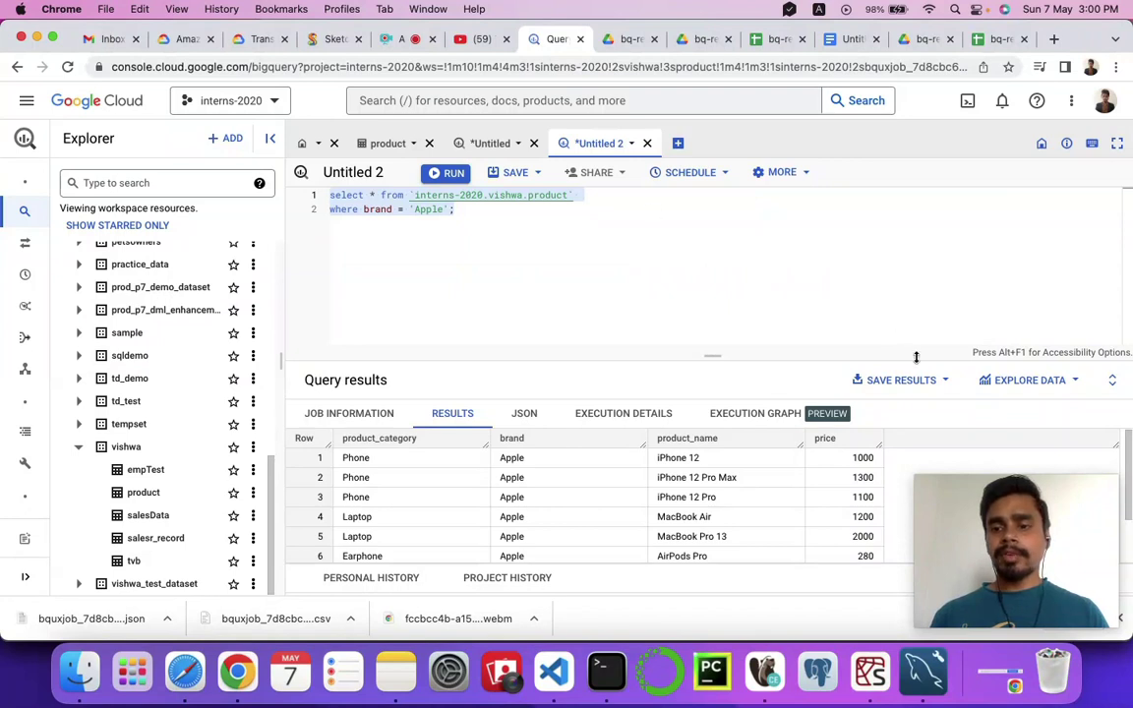
pyautogui.click(940, 380)
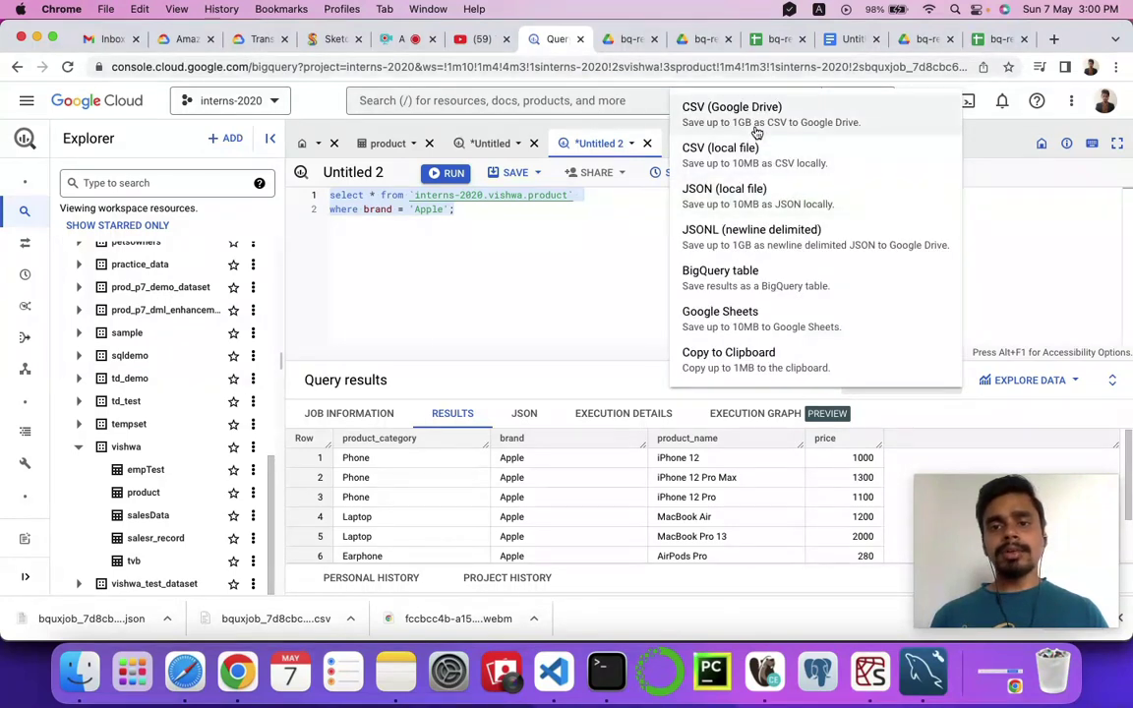
pyautogui.click(745, 280)
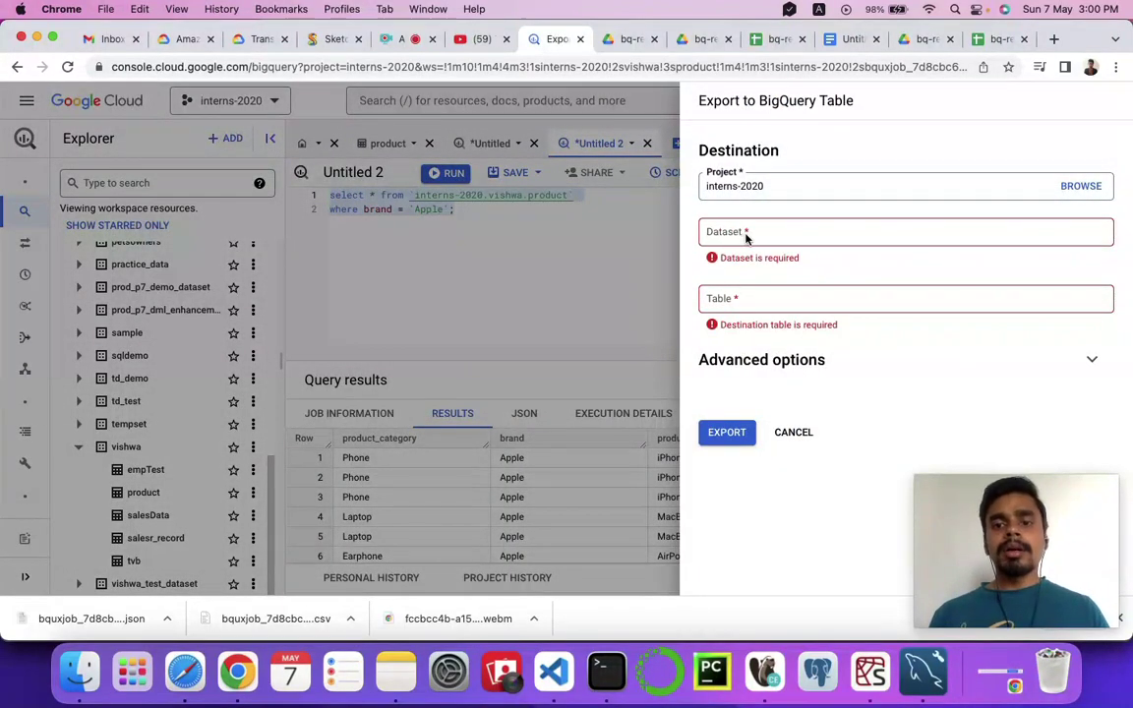
pyautogui.click(728, 233)
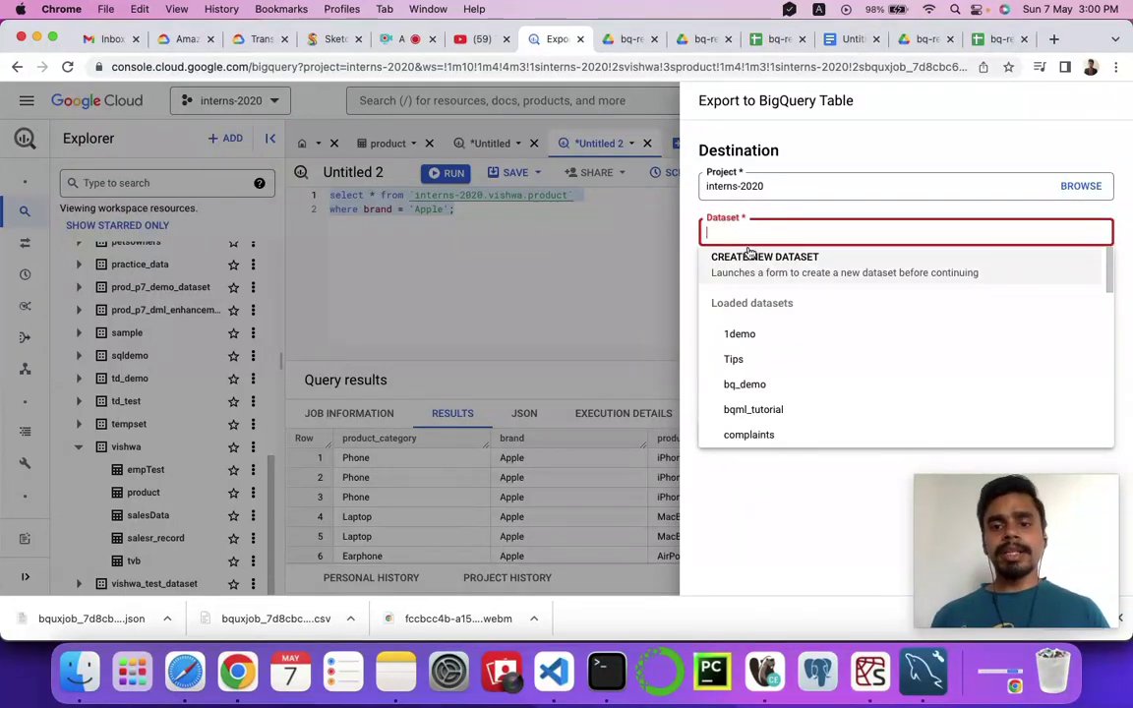
pyautogui.click(734, 486)
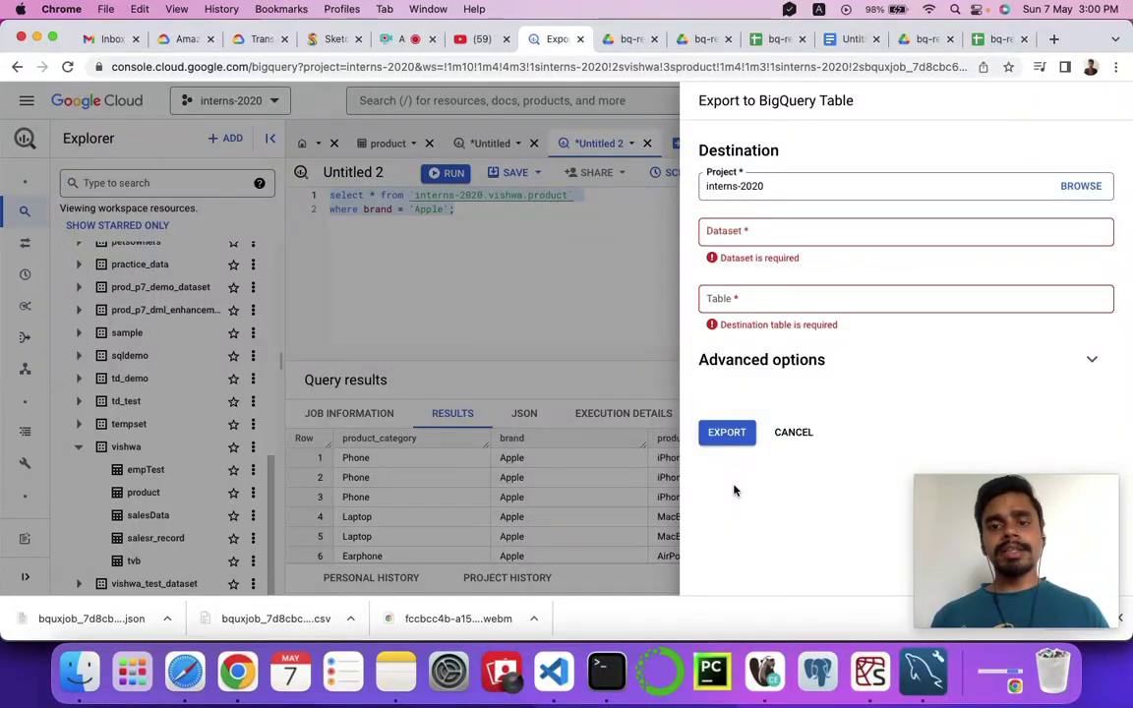
pyautogui.click(732, 305)
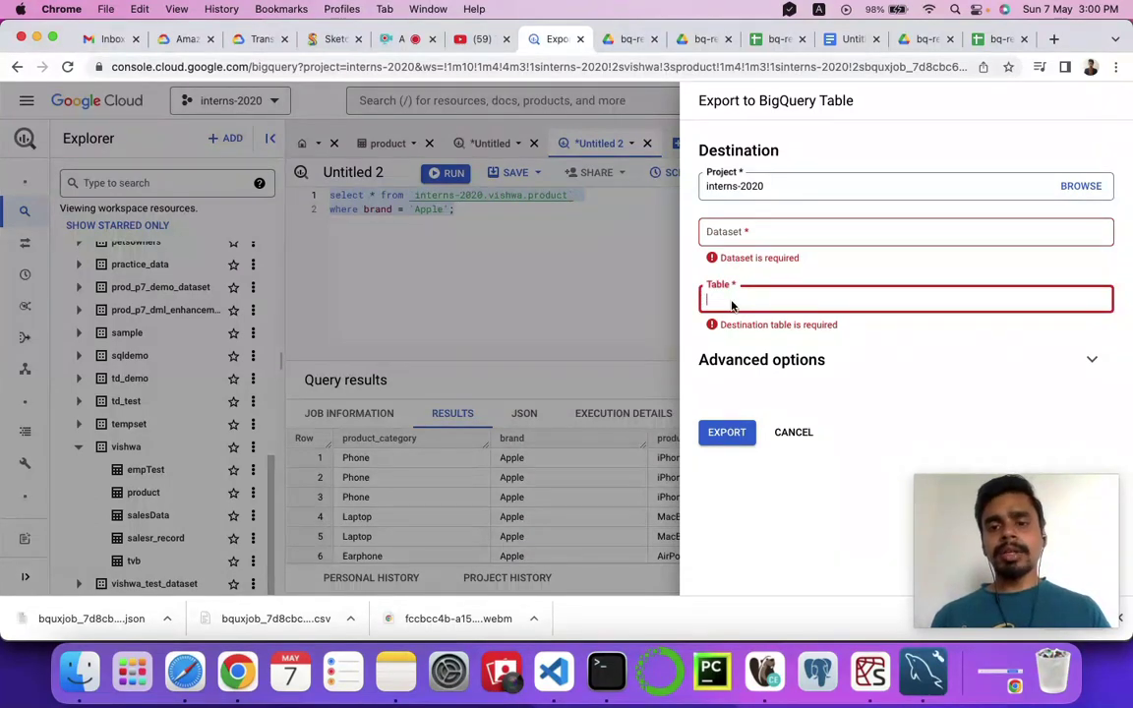
pyautogui.click(794, 434)
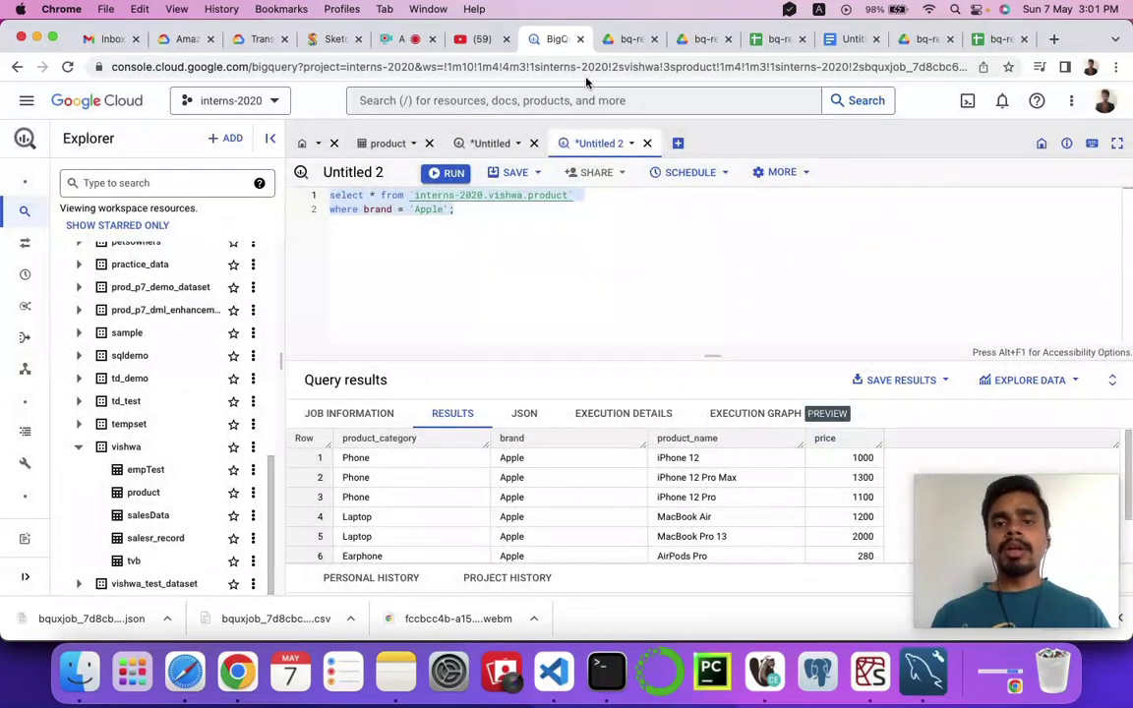
# Save the query results to Google Sheets, open the exported spreadsheet and return to BigQuery.
pyautogui.click(936, 380)
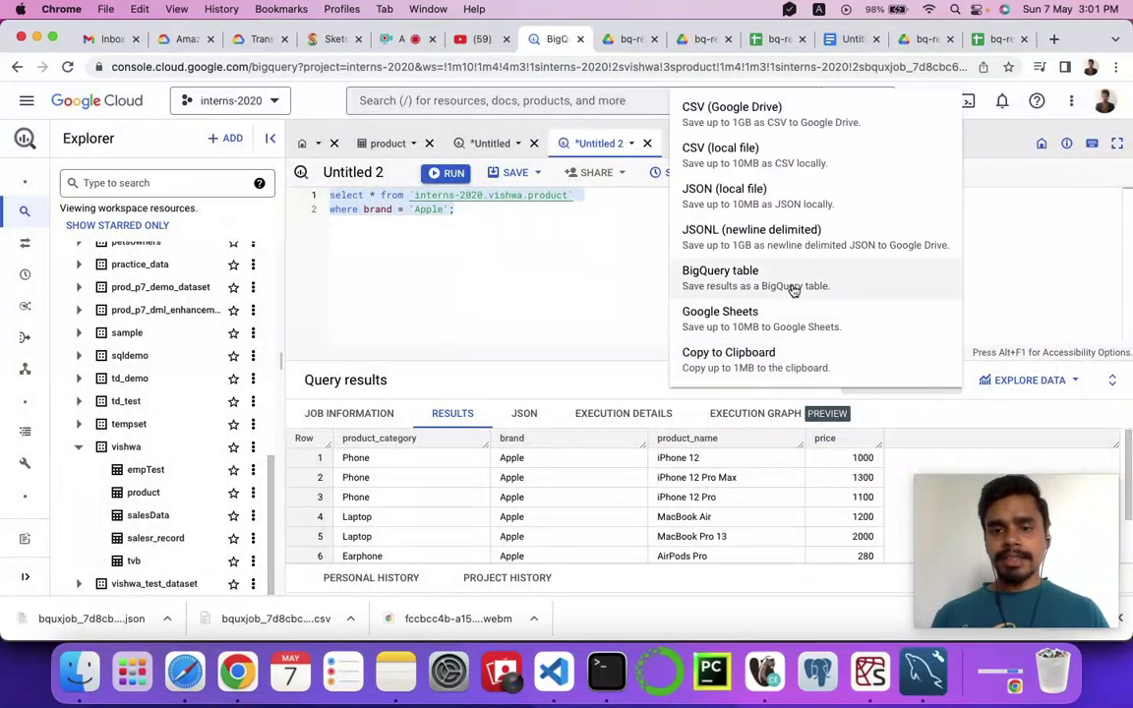
pyautogui.click(740, 323)
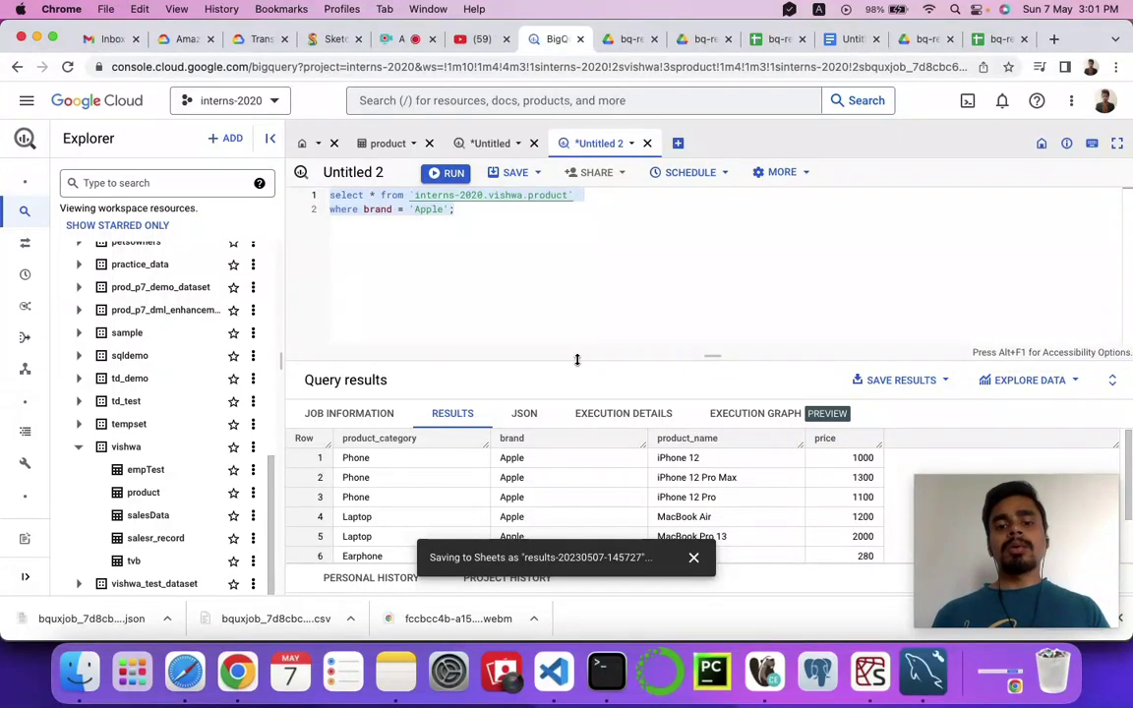
pyautogui.click(668, 559)
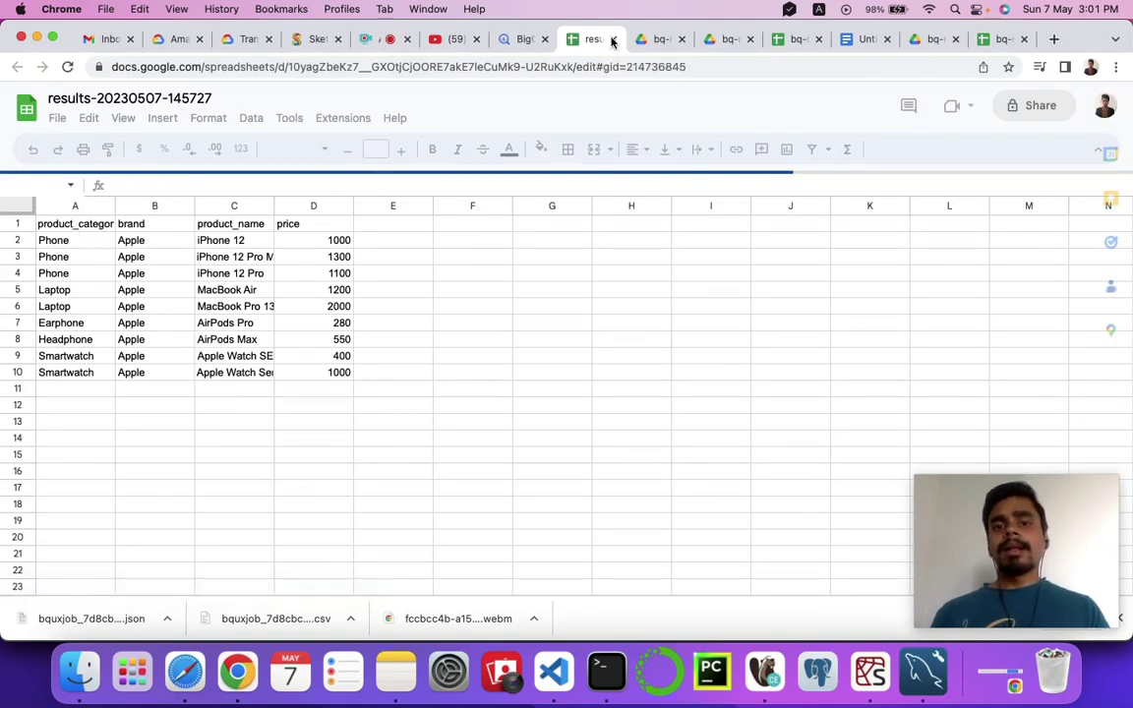
pyautogui.click(523, 39)
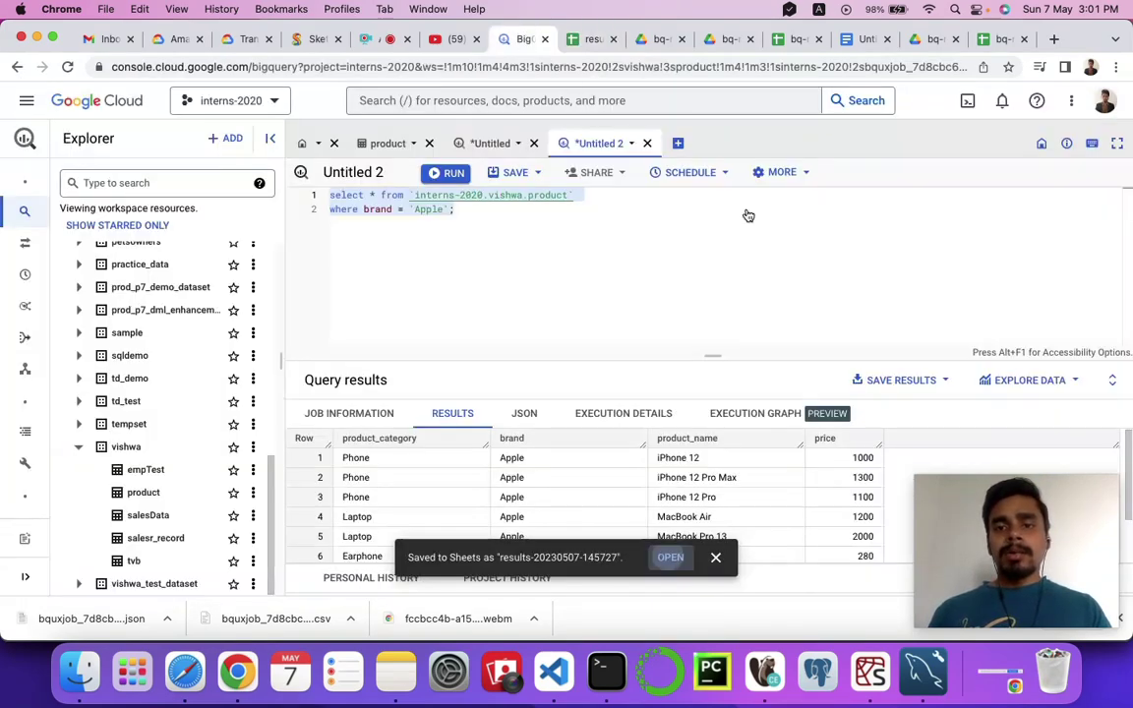
# Copy the query results to the clipboard, paste them into a new note in Notes and return to Chrome.
pyautogui.click(939, 380)
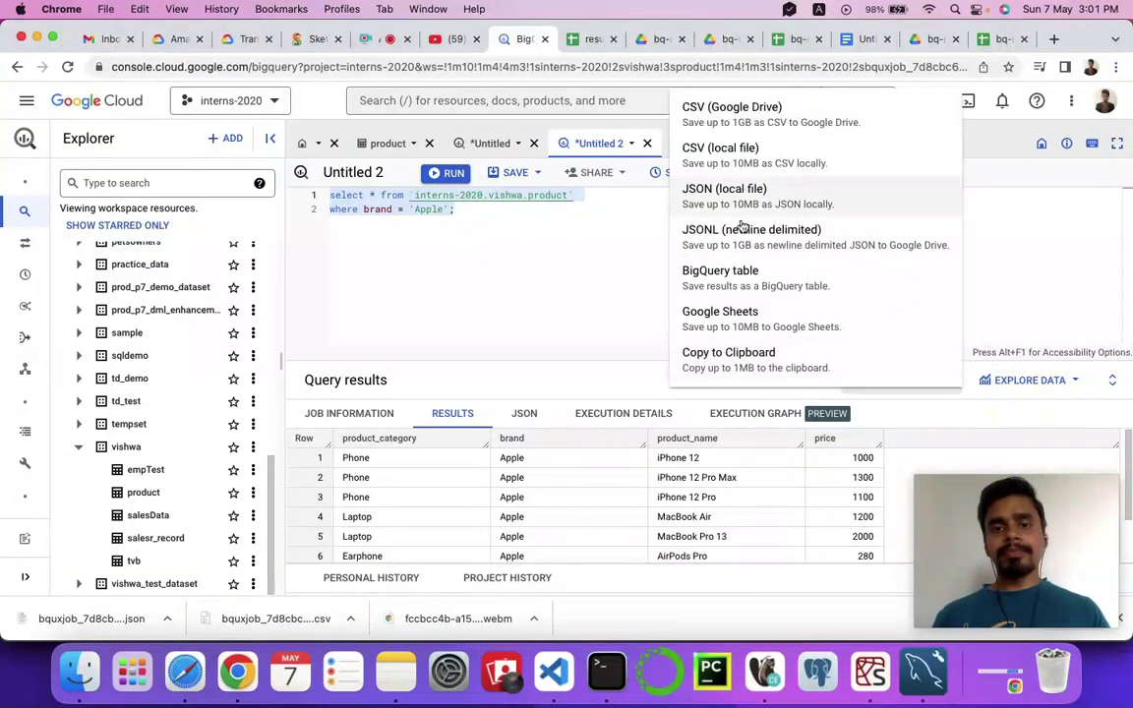
pyautogui.click(734, 365)
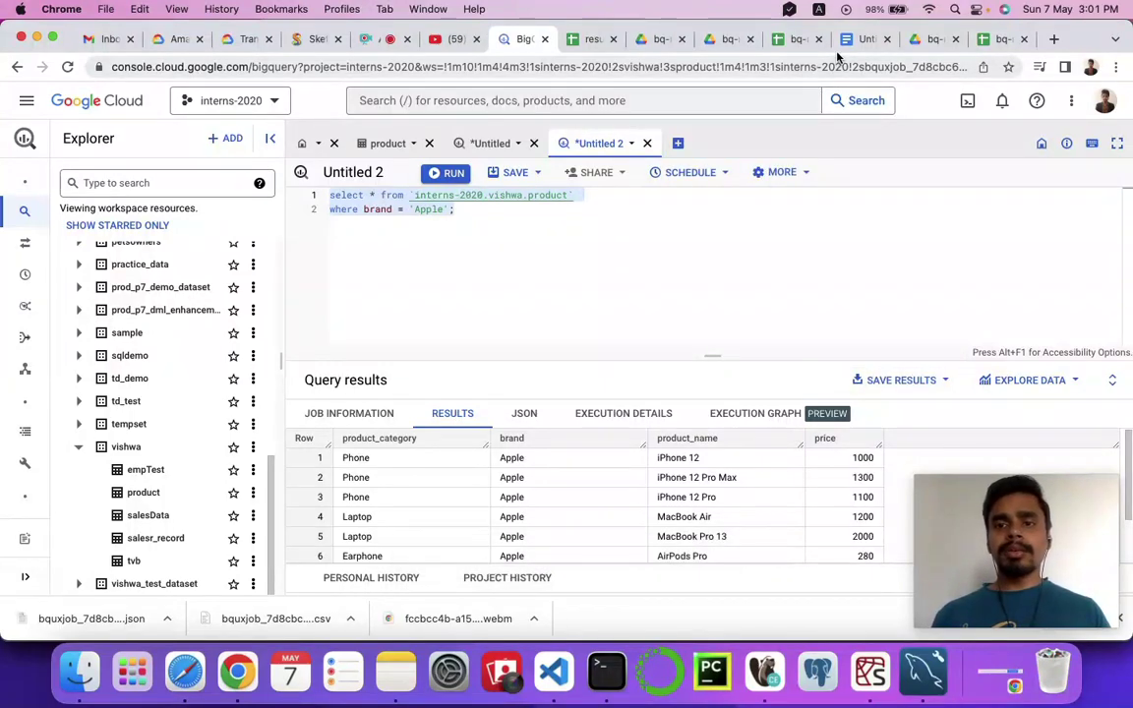
pyautogui.click(398, 673)
pyautogui.click(243, 20)
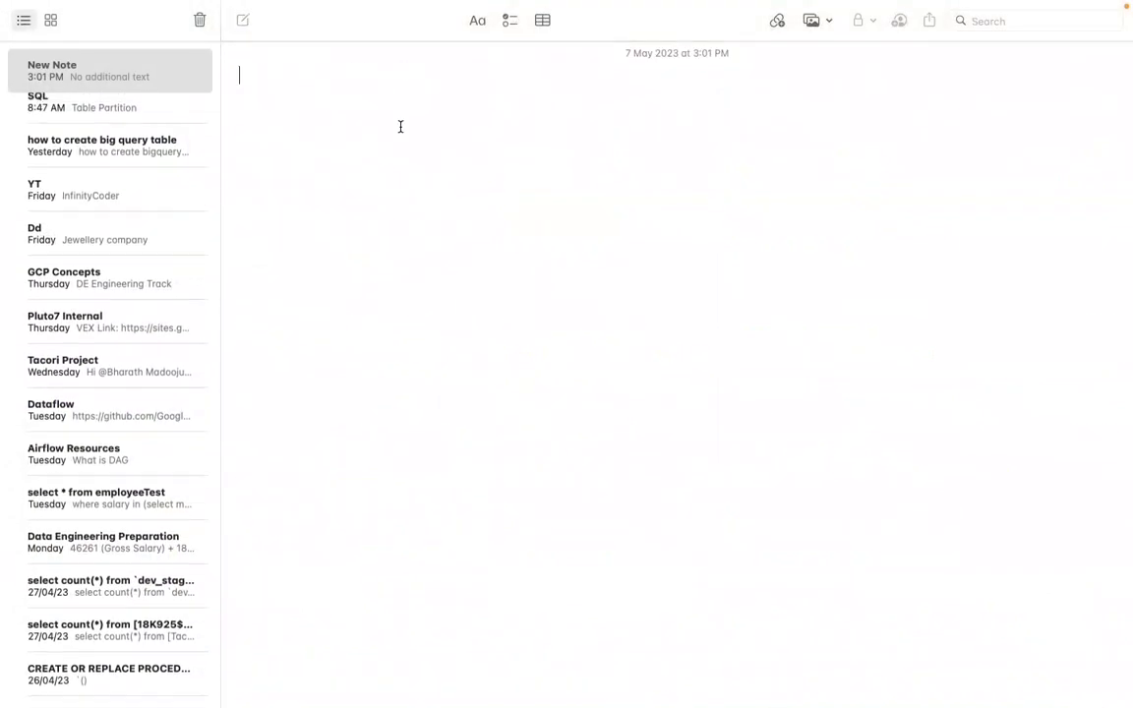
pyautogui.press('super+v')
pyautogui.hotkey('ctrl', 'Left')
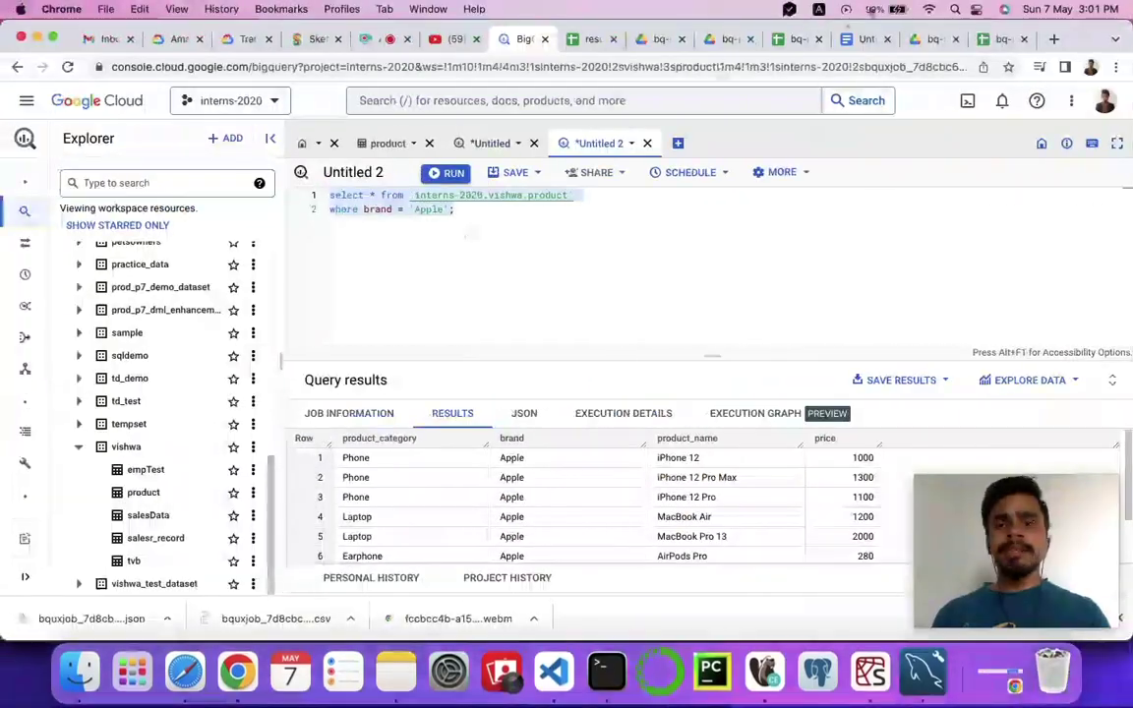
# Paste the copied query results into the untitled Google Docs document and select the pasted rows.
pyautogui.click(858, 39)
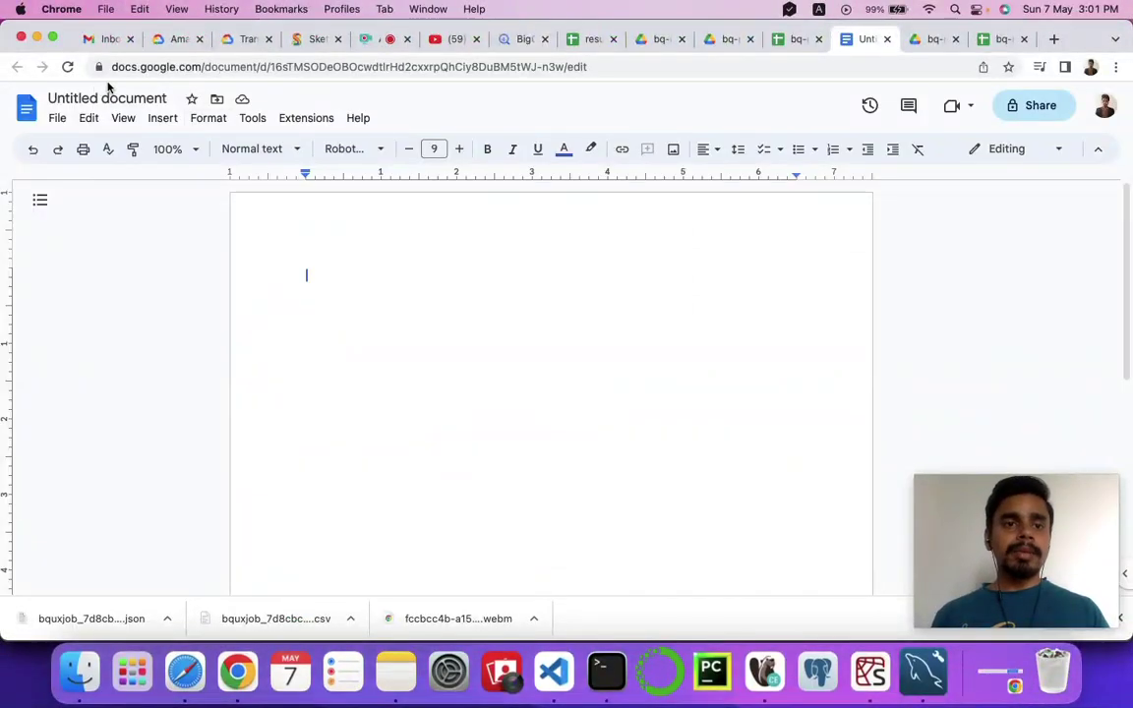
pyautogui.click(151, 67)
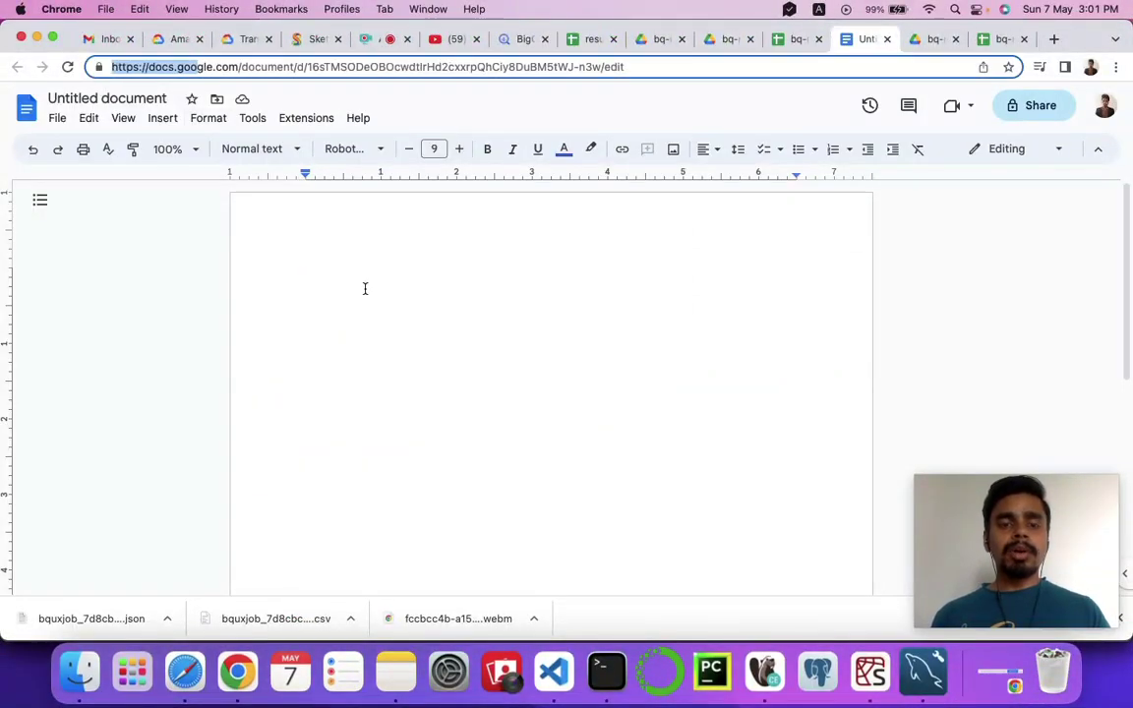
pyautogui.click(338, 250)
pyautogui.press('super+v')
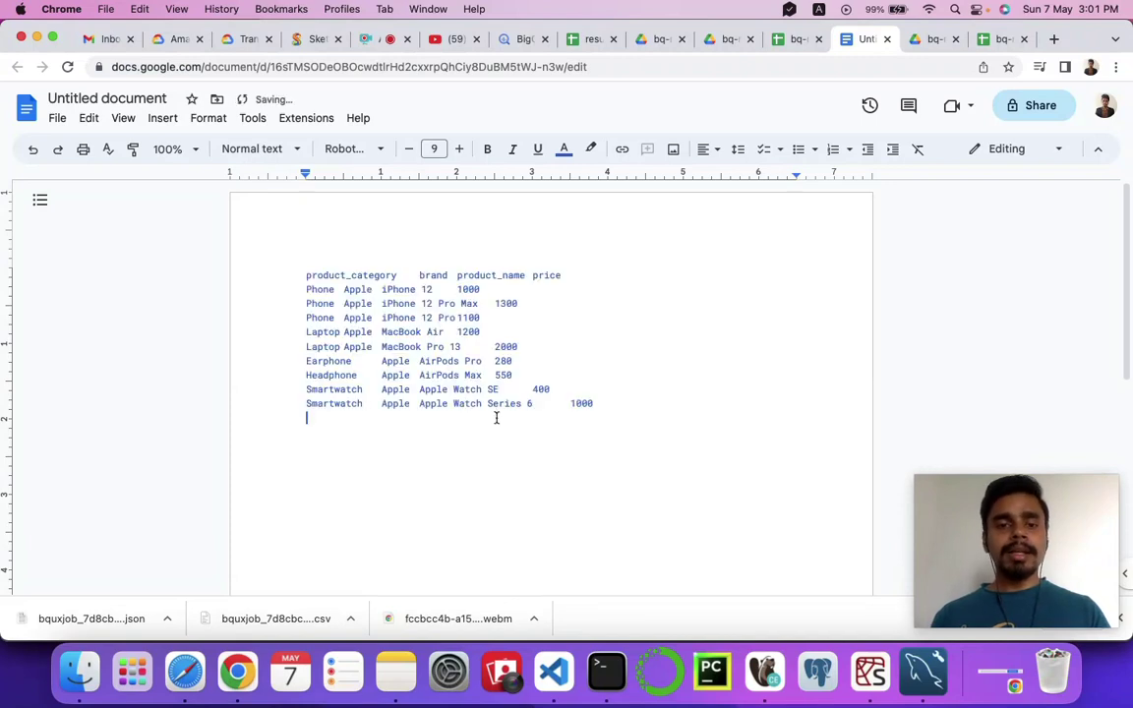
pyautogui.moveTo(595, 405); pyautogui.dragTo(256, 251)
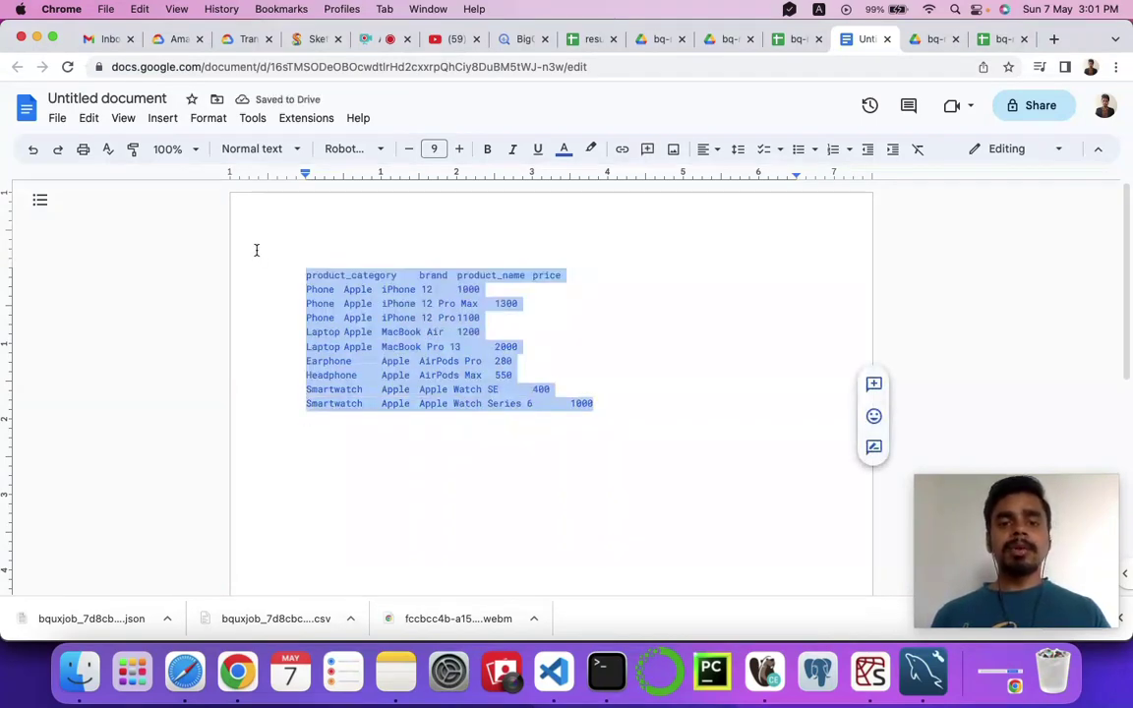
# Return to BigQuery and review the available save formats for the query results.
pyautogui.click(522, 39)
pyautogui.click(925, 384)
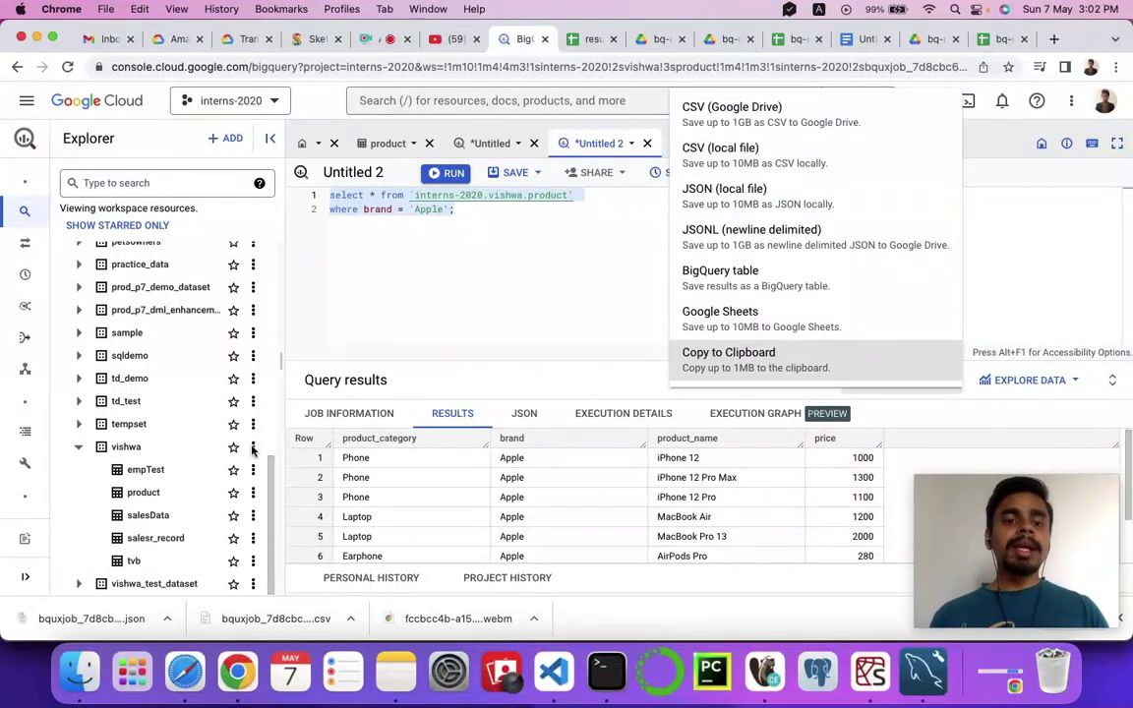
pyautogui.click(233, 473)
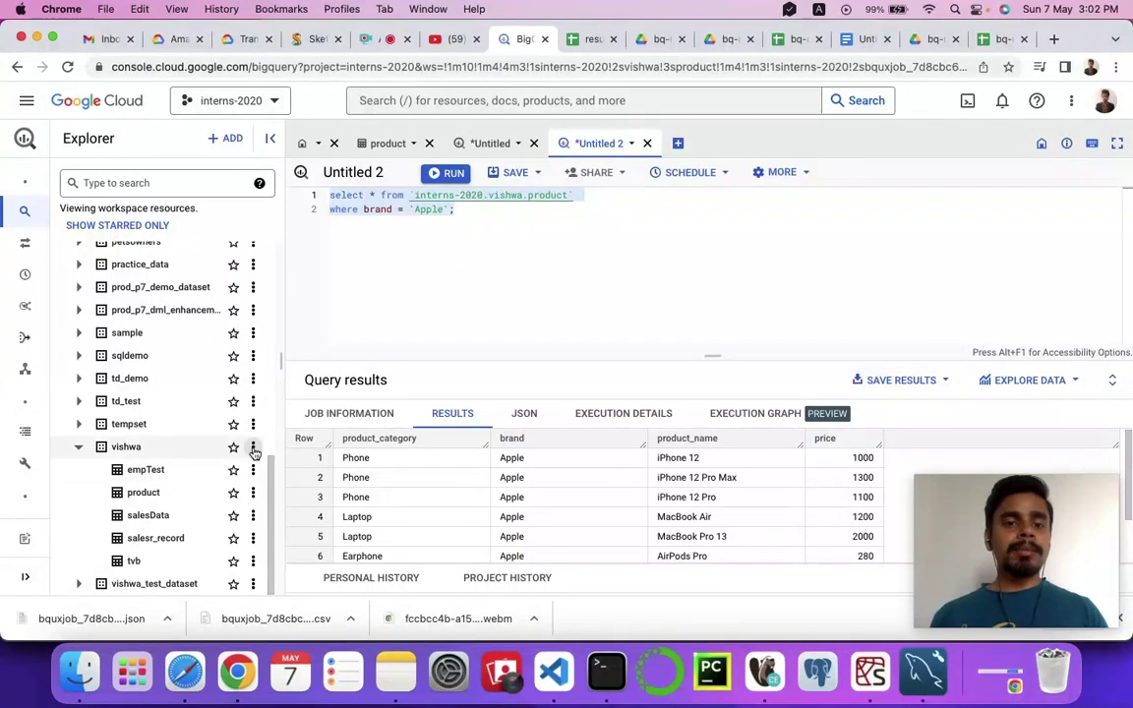
# Review the Upload and Drive sources for creating a table in the vishwa dataset, and quit without creating it.
pyautogui.click(253, 447)
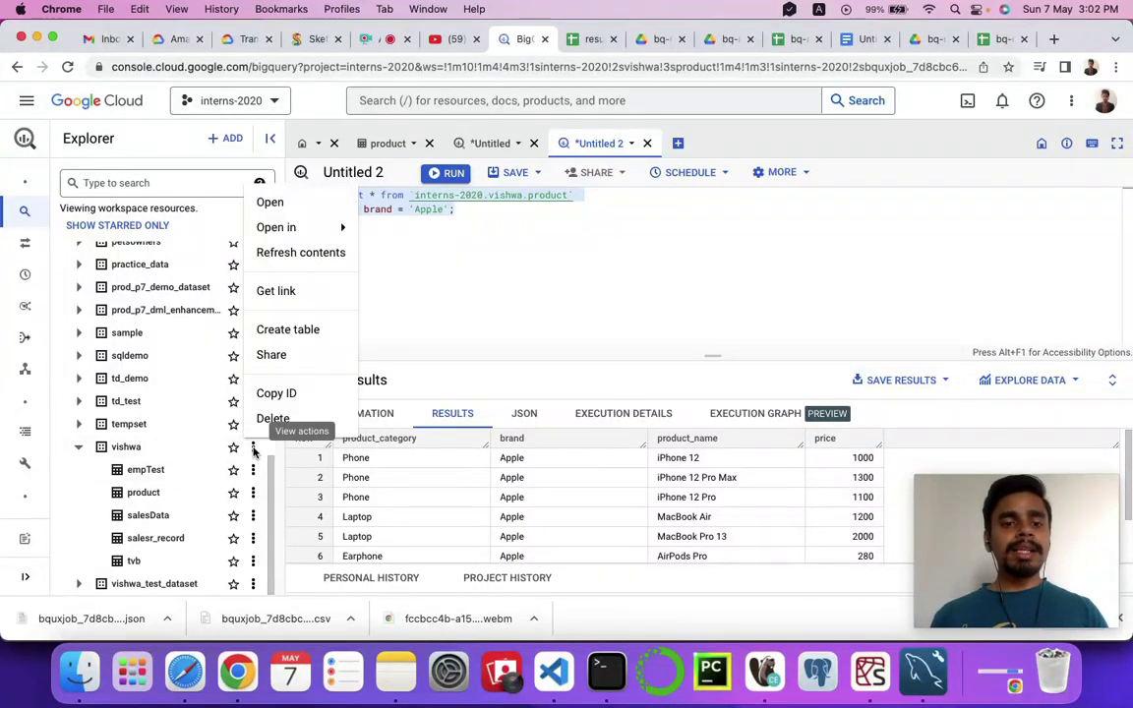
pyautogui.click(280, 332)
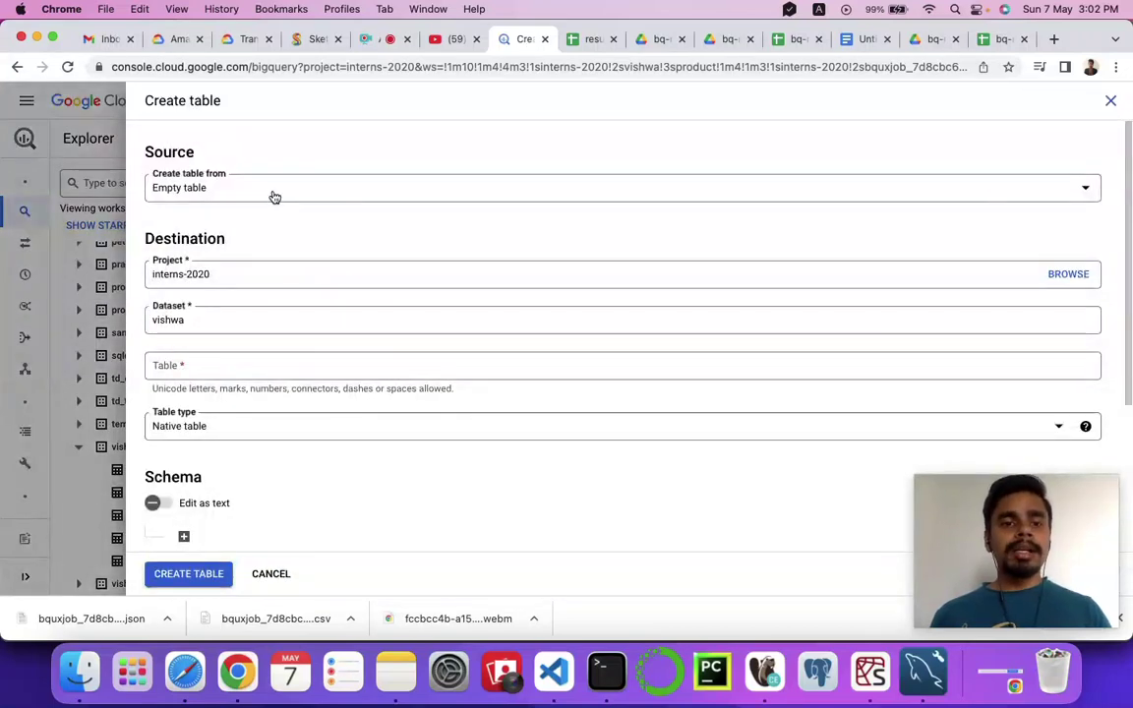
pyautogui.click(232, 195)
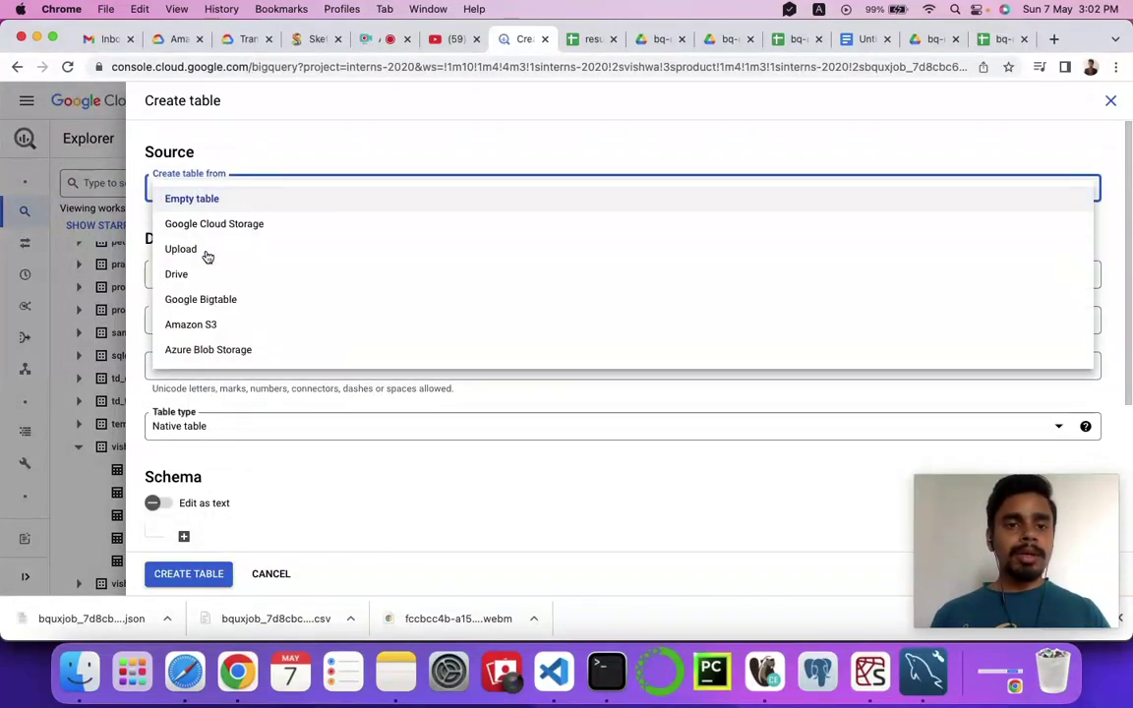
pyautogui.click(182, 250)
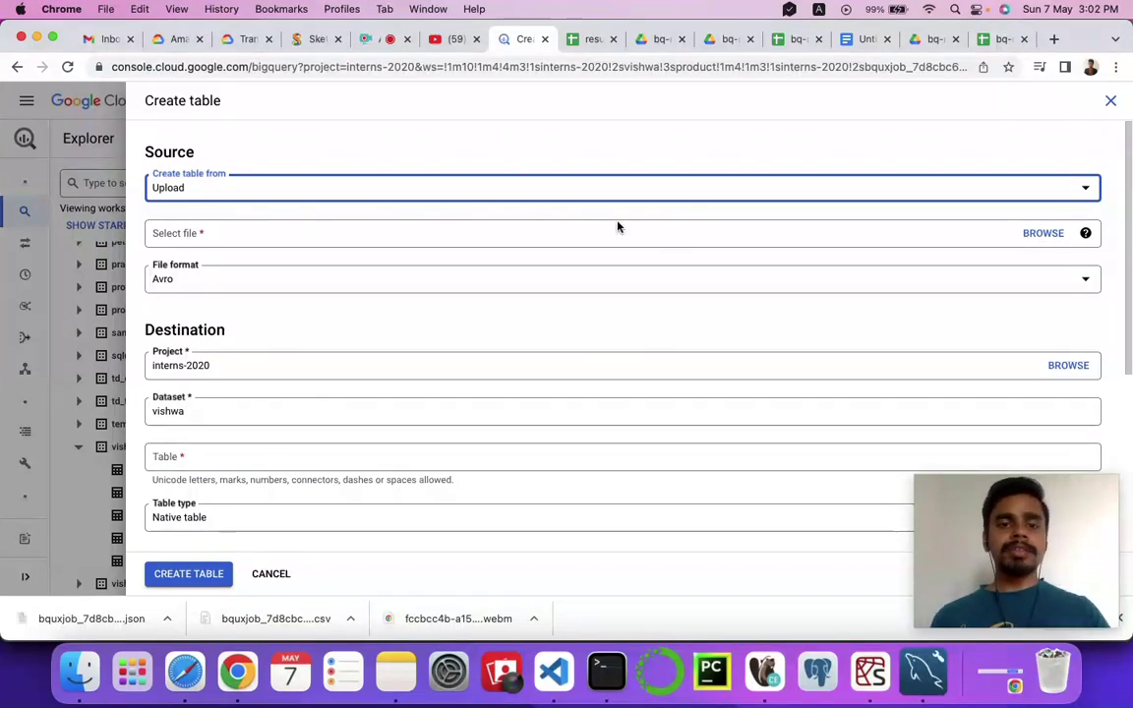
pyautogui.click(315, 192)
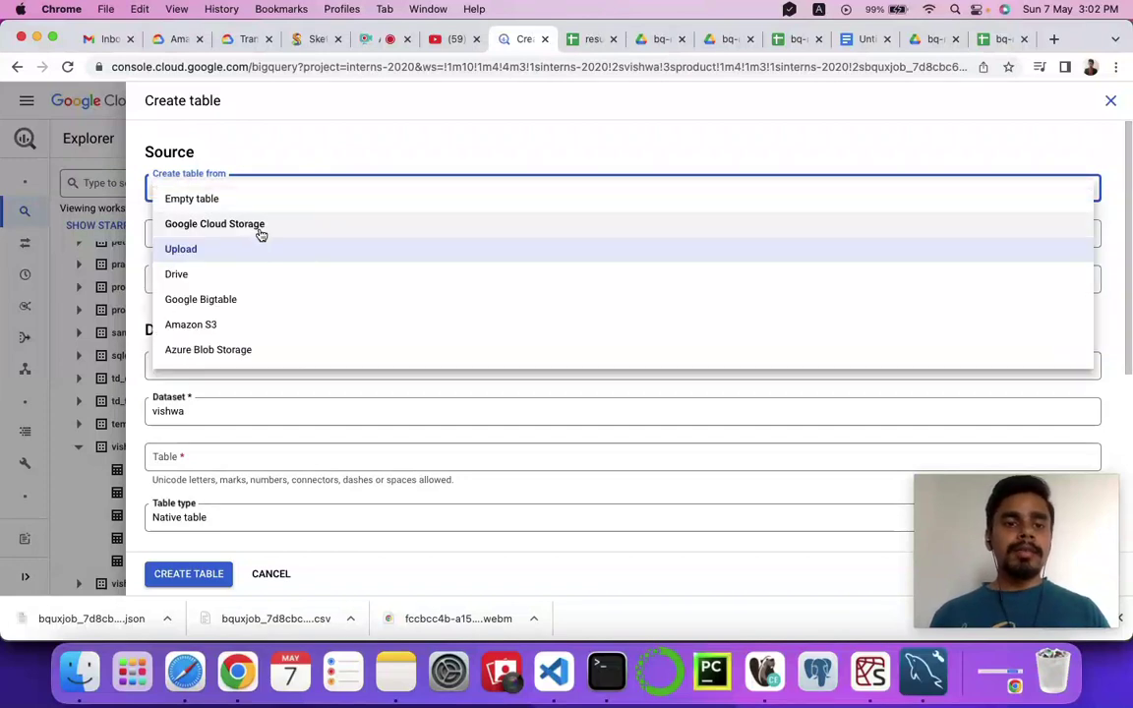
pyautogui.click(193, 277)
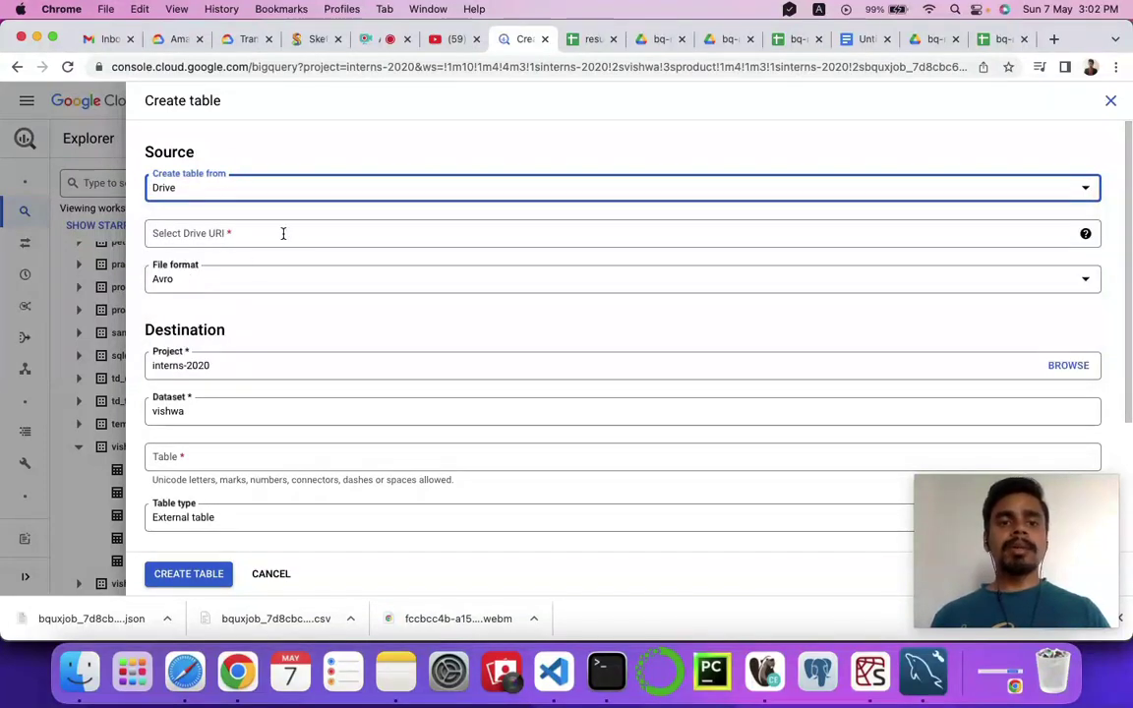
pyautogui.click(283, 234)
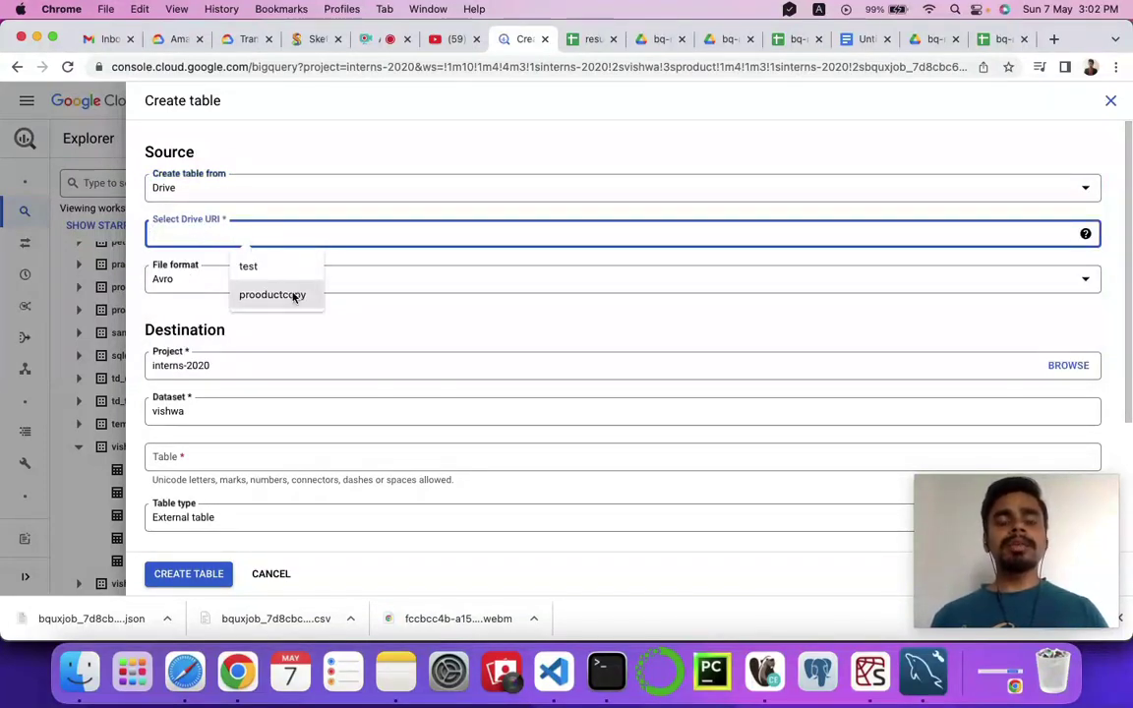
pyautogui.click(257, 575)
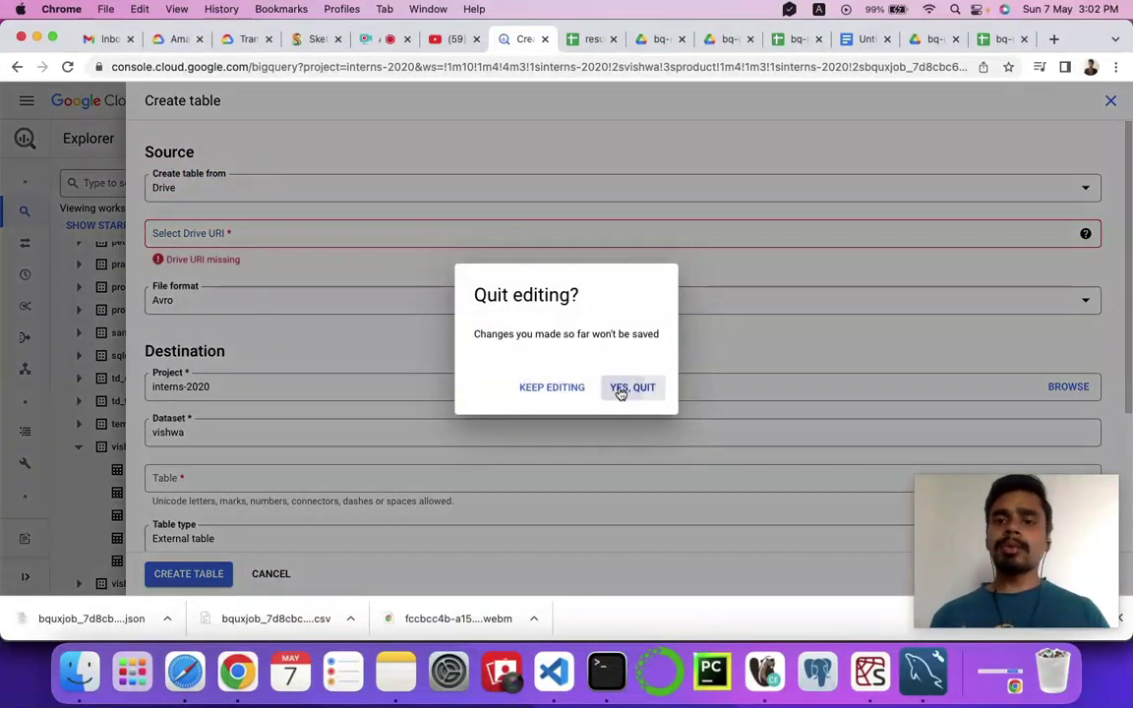
pyautogui.click(620, 390)
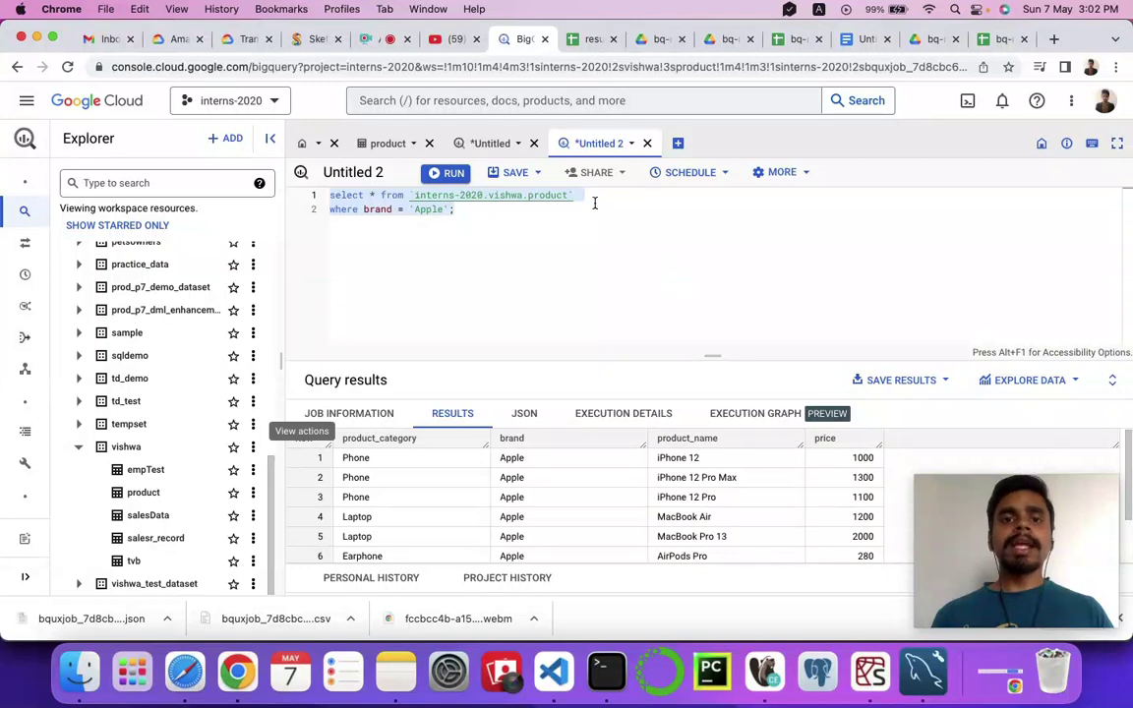
# Switch to YouTube to view the channel's playlists page.
pyautogui.click(445, 44)
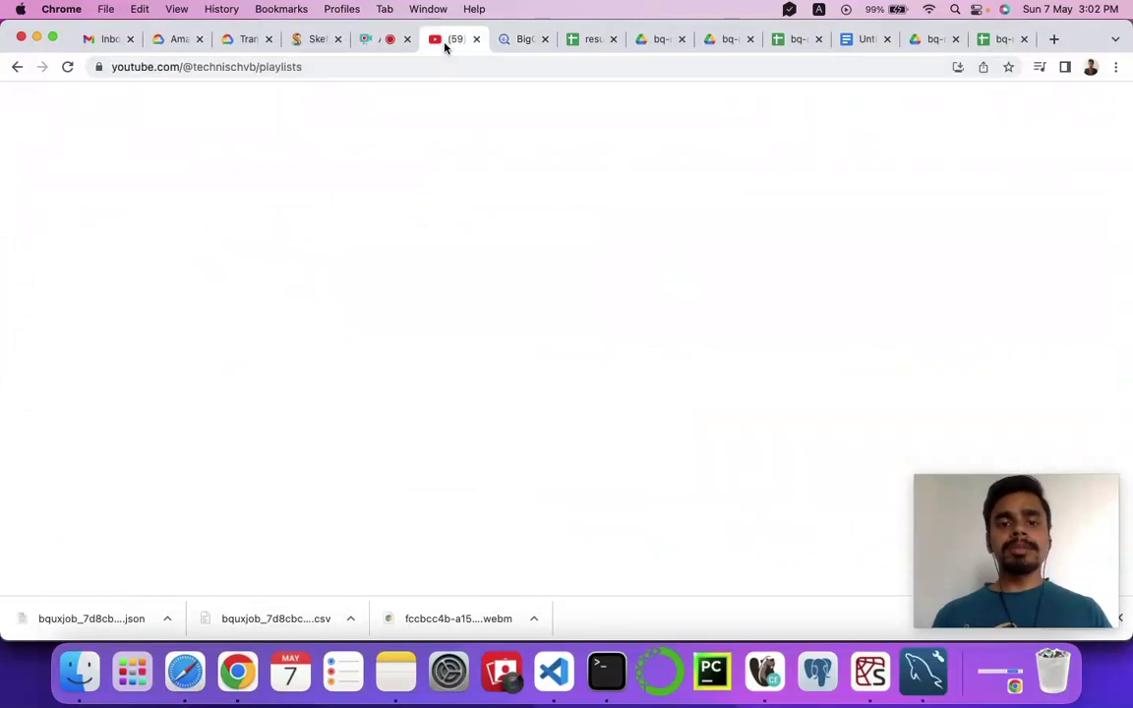